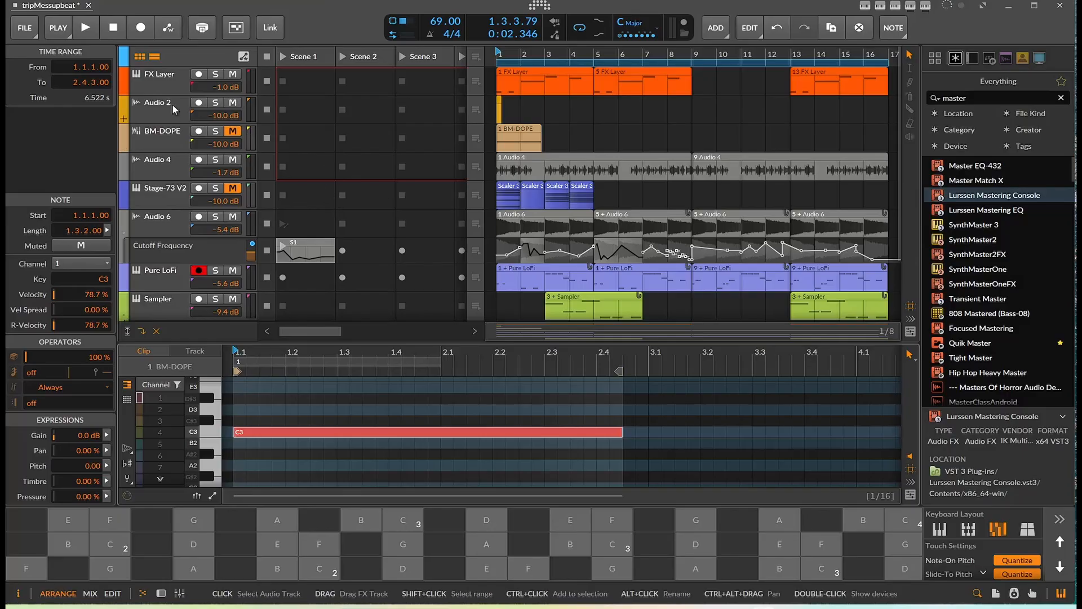
Step: Play the arrangement from its start and show the Compressor+ device chain instead of the note editor
{"action": "left_click", "coordinate": [85, 34]}
{"action": "key", "text": "d"}
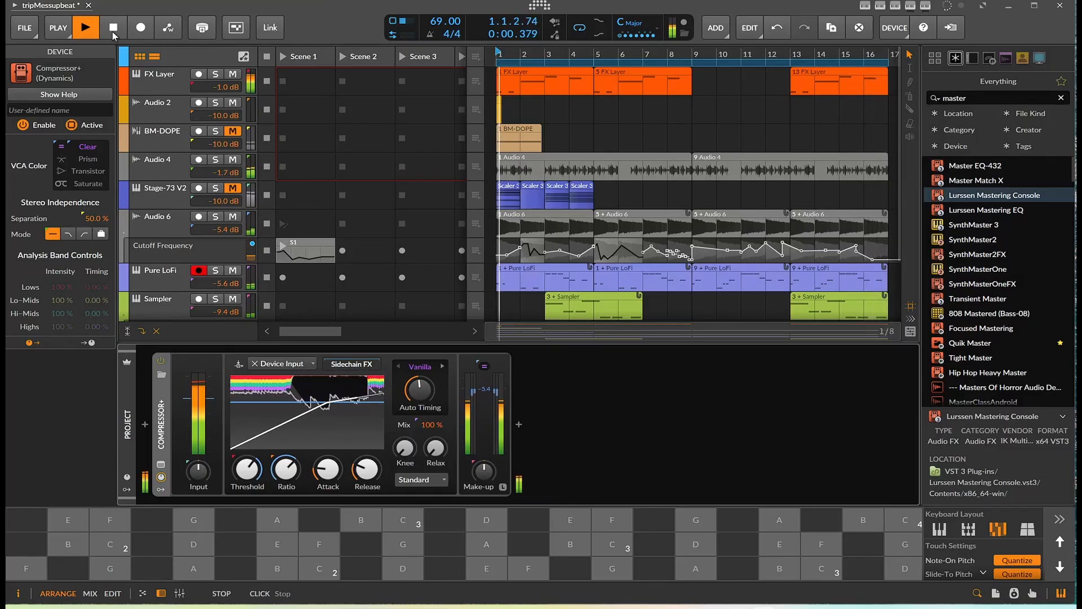
{"action": "left_click", "coordinate": [114, 33]}
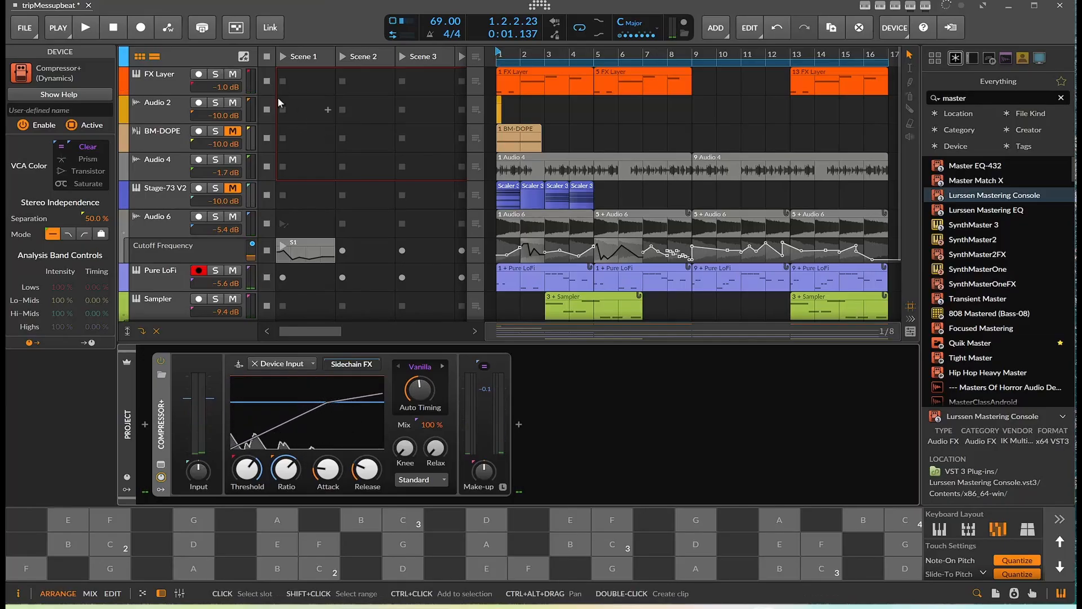
Step: Solo the BM-DOPE track and audition two of the verse patterns in its drum instrument window
{"action": "left_click", "coordinate": [218, 130]}
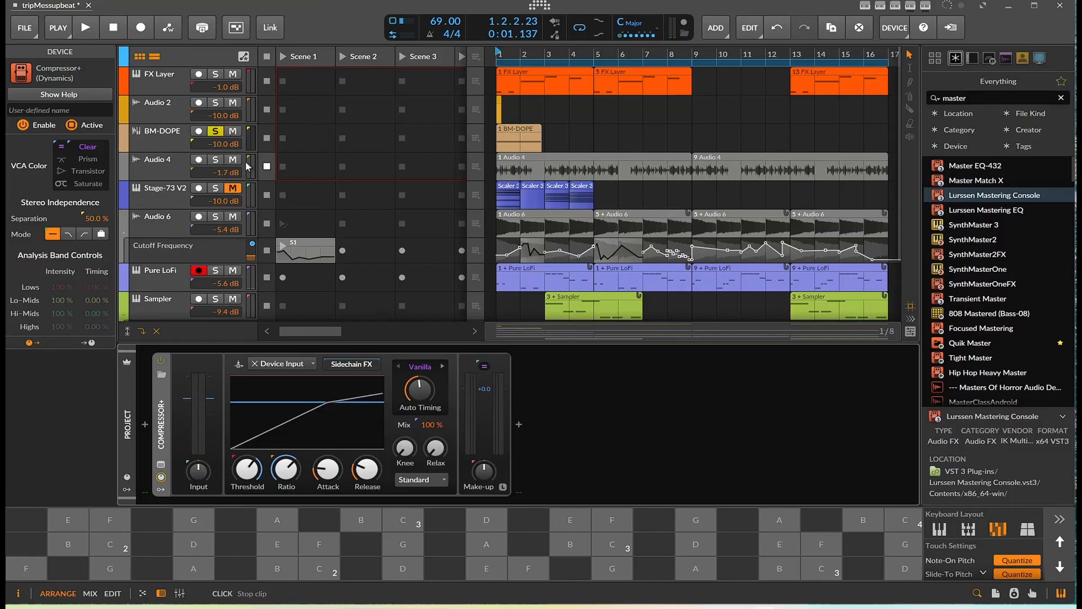
{"action": "left_click", "coordinate": [147, 130]}
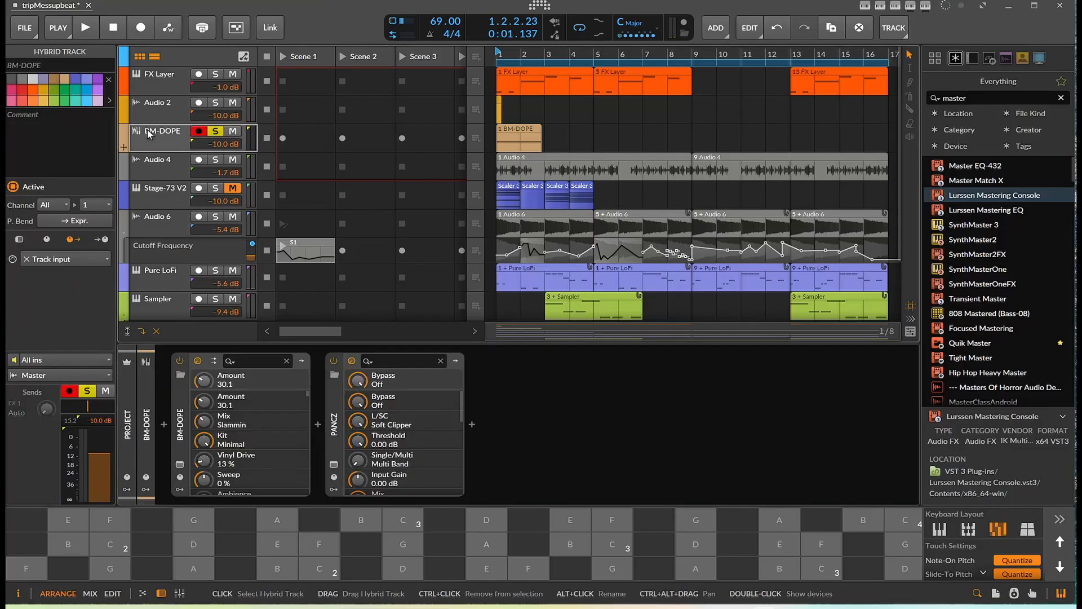
{"action": "left_click", "coordinate": [179, 464]}
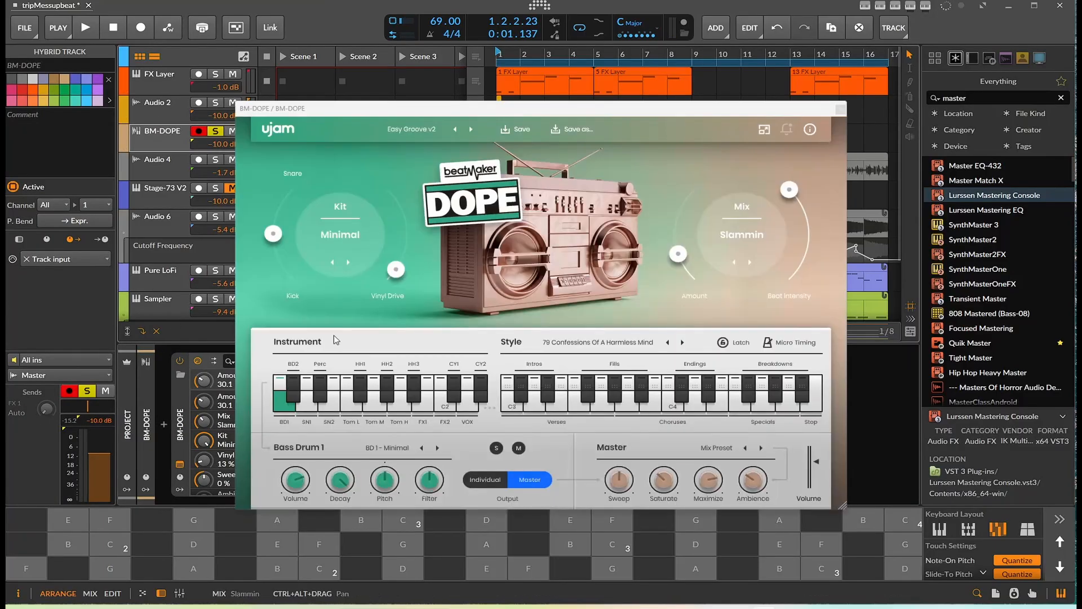
{"action": "left_click", "coordinate": [509, 410]}
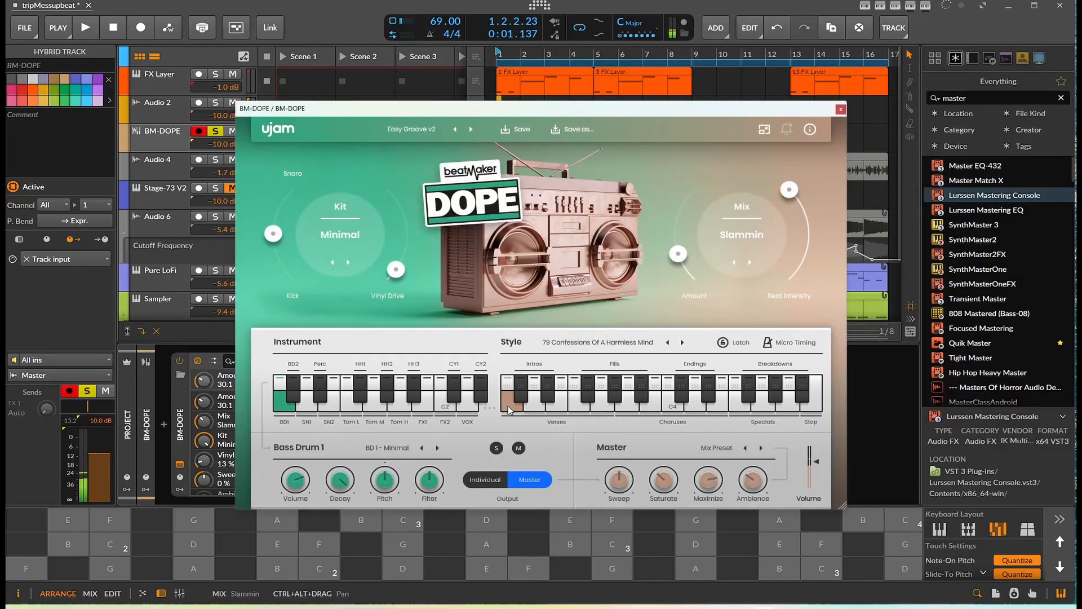
{"action": "left_click", "coordinate": [528, 410]}
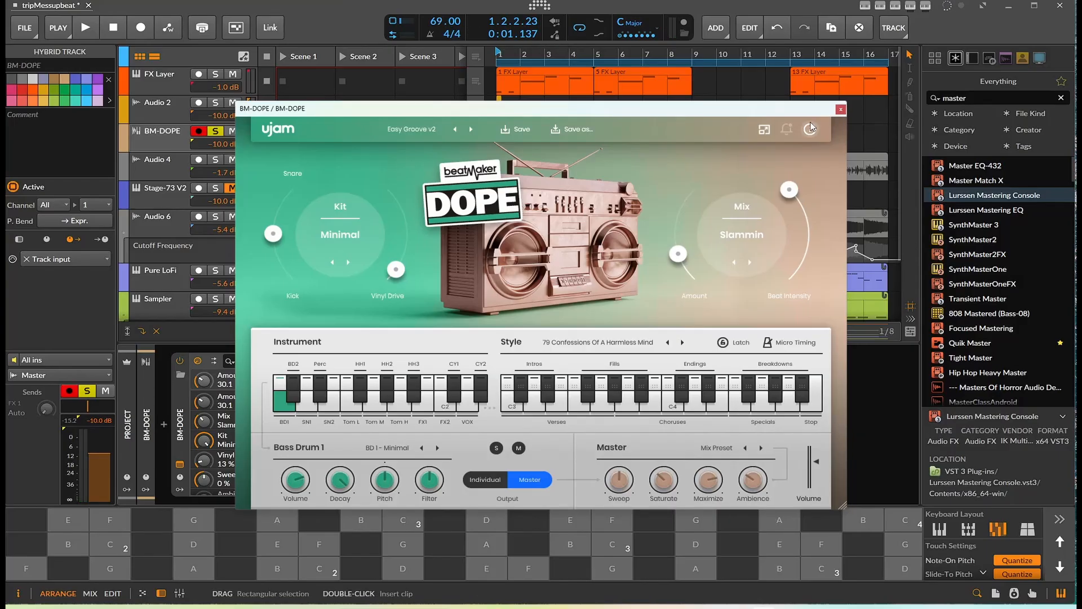
{"action": "left_click", "coordinate": [840, 111]}
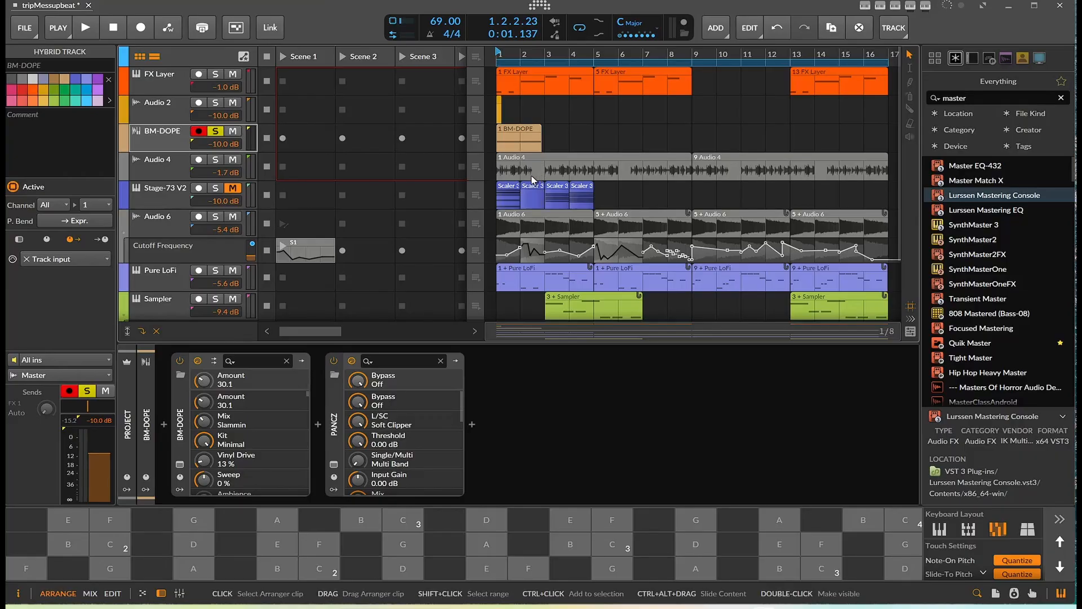
Step: Inspect the opening bars of the arrangement and play the soloed BM-DOPE clip
{"action": "scroll", "coordinate": [529, 180], "scroll_direction": "up", "scroll_amount": 3}
{"action": "scroll", "coordinate": [529, 180], "scroll_direction": "up", "scroll_amount": 2}
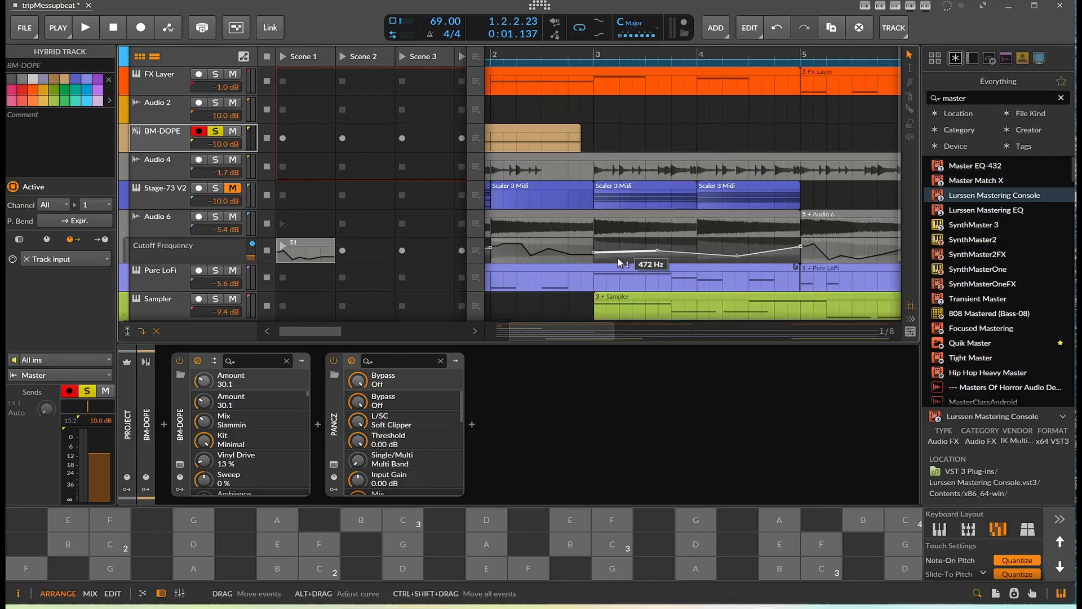
{"action": "left_click_drag", "start_coordinate": [571, 331], "coordinate": [539, 332]}
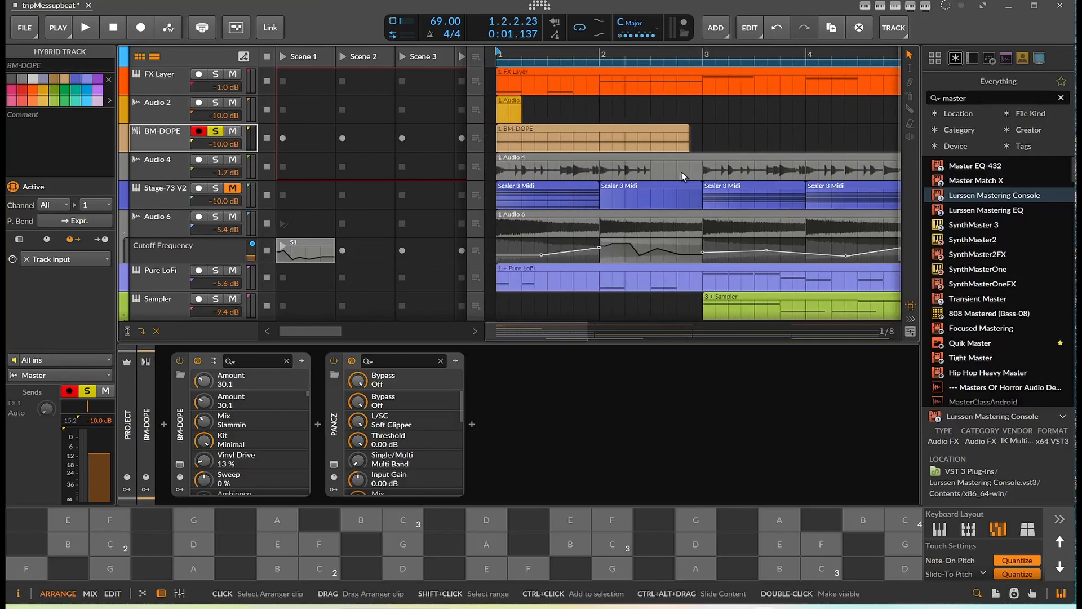
{"action": "left_click_drag", "start_coordinate": [555, 332], "coordinate": [594, 332]}
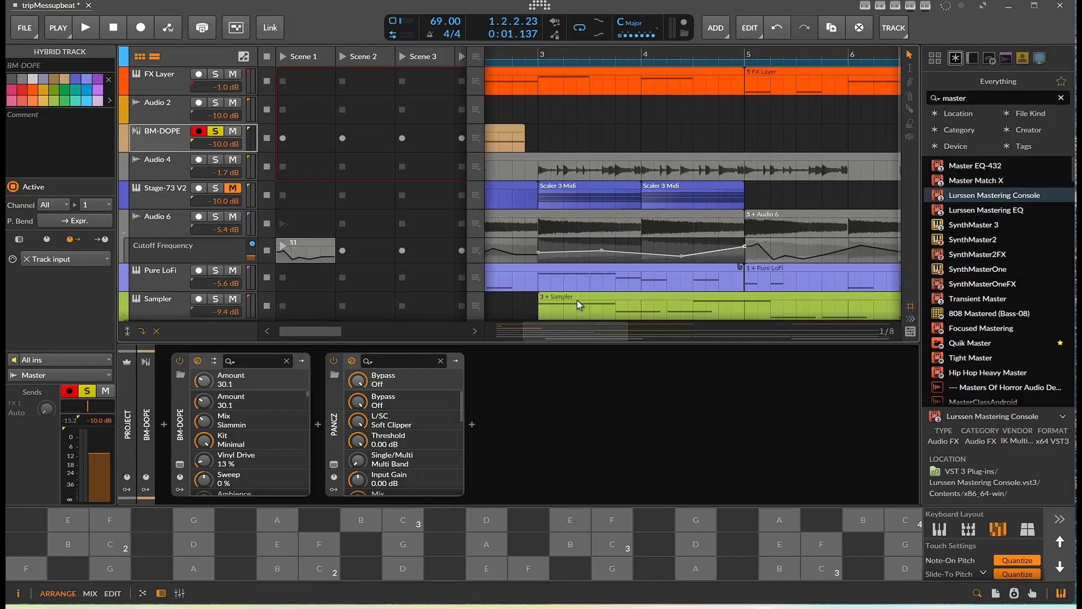
{"action": "left_click_drag", "start_coordinate": [585, 331], "coordinate": [548, 313]}
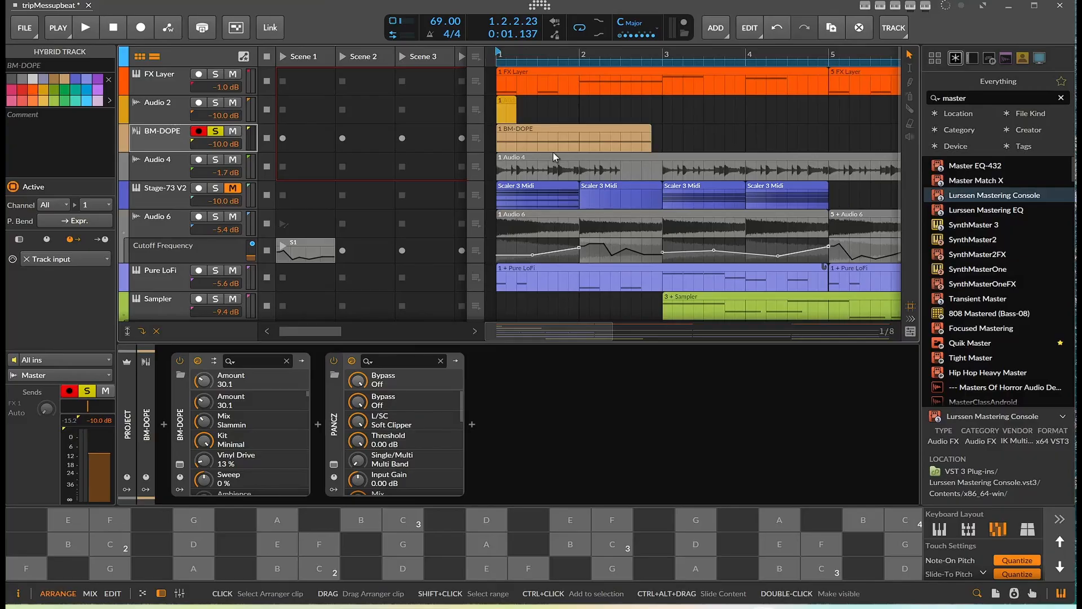
{"action": "key", "text": "space"}
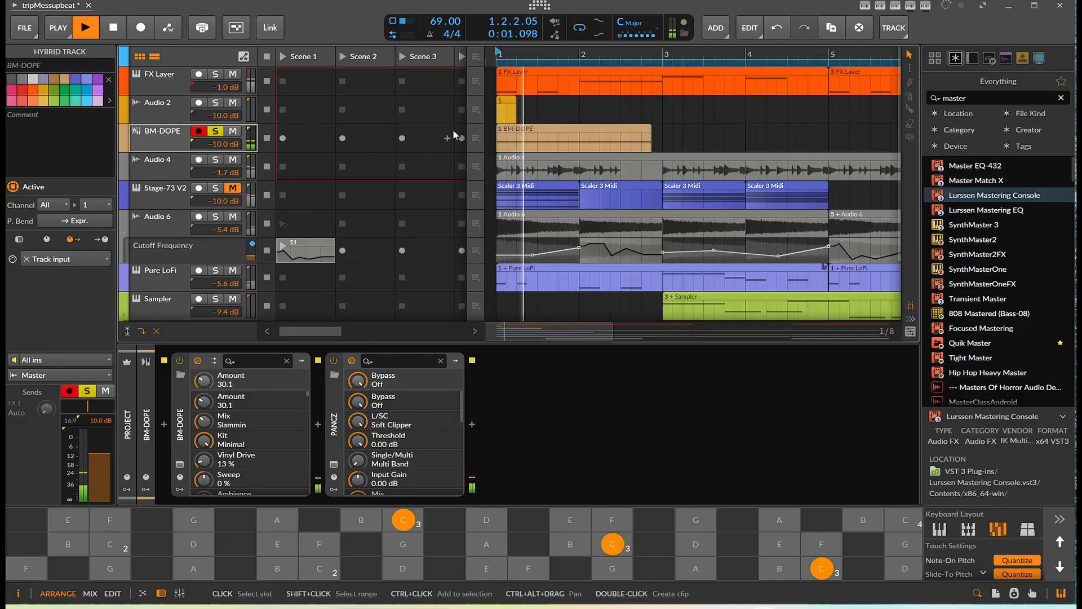
{"action": "left_click", "coordinate": [113, 30]}
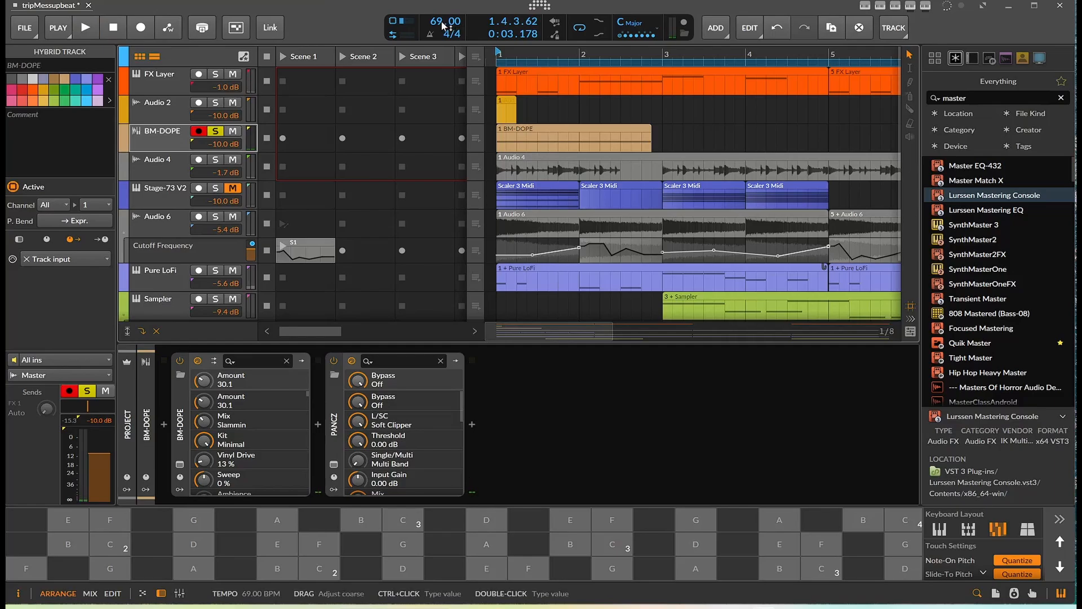
Step: Set the project tempo to 110 BPM and listen to the BM-DOPE clip at that tempo
{"action": "left_click_drag", "start_coordinate": [443, 25], "coordinate": [443, 17]}
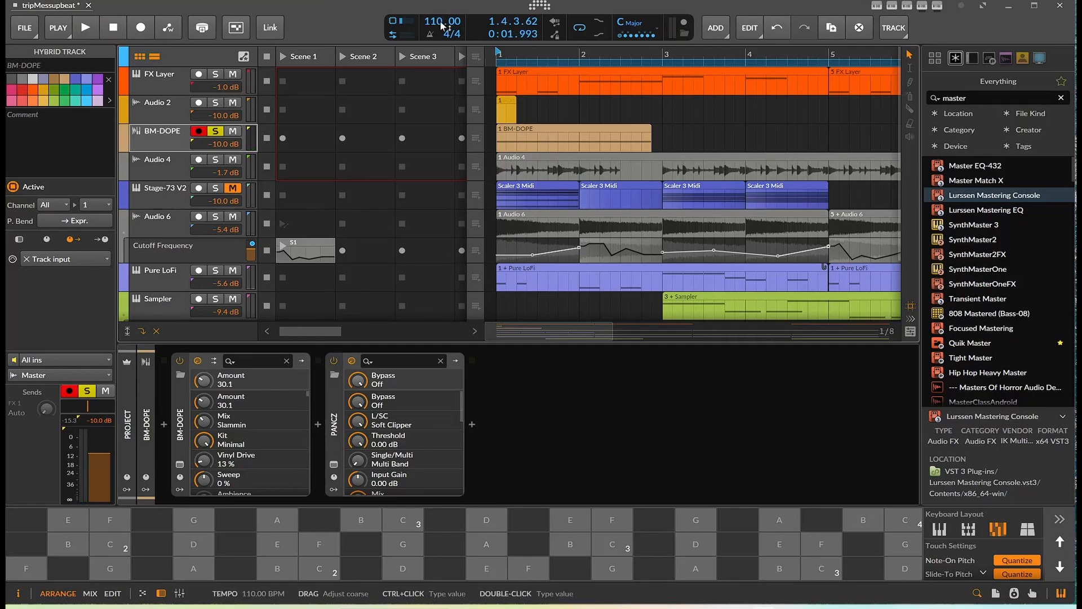
{"action": "key", "text": "space"}
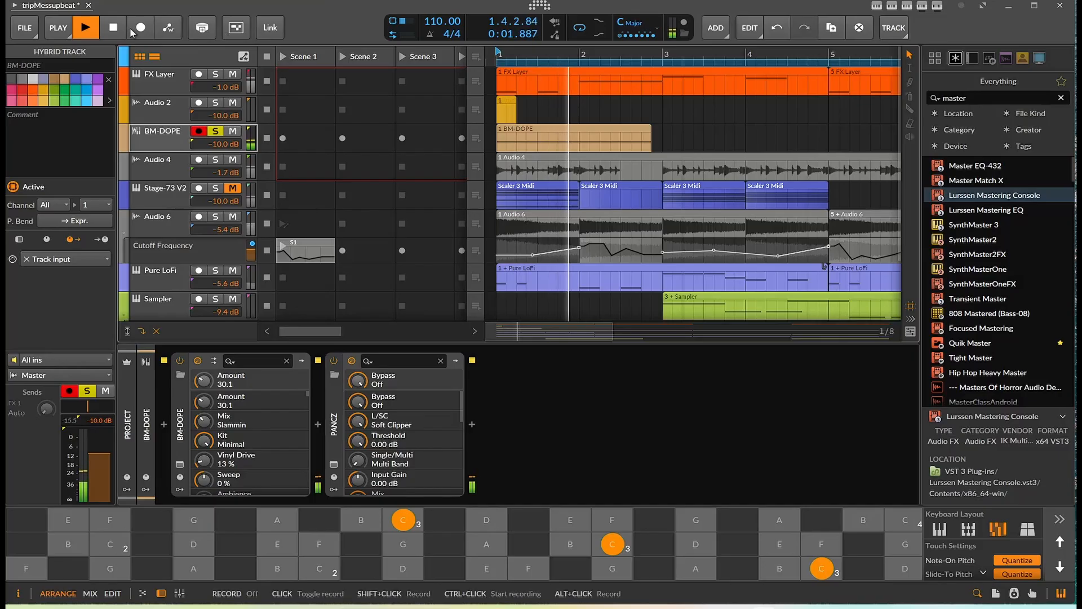
{"action": "left_click", "coordinate": [113, 29]}
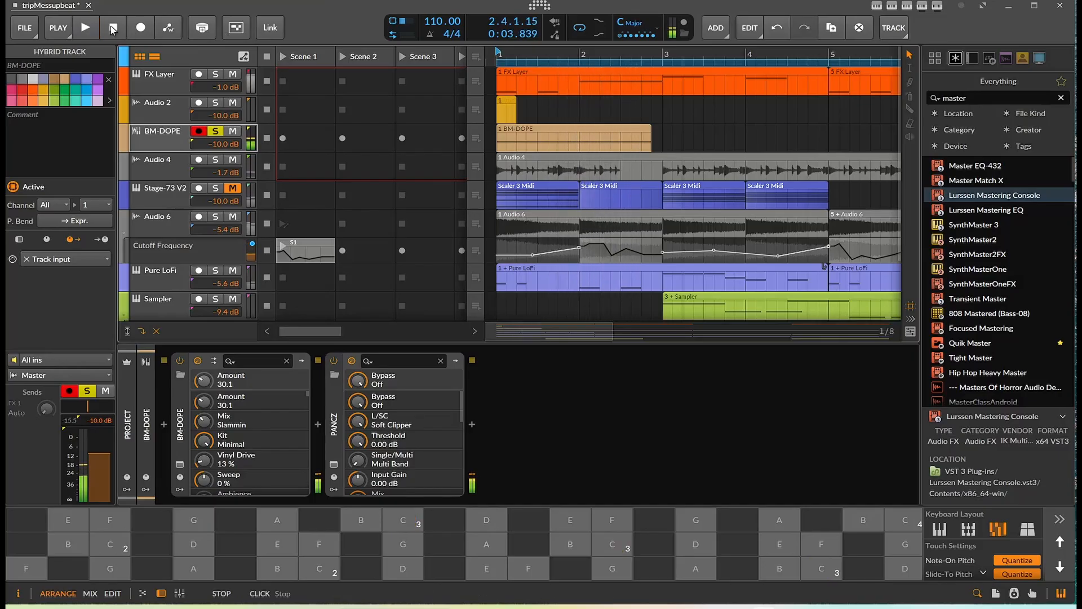
{"action": "left_click", "coordinate": [113, 29]}
Step: Bounce the BM-DOPE clip to a new audio track with source Pre-Fader, bit depth 24-bit and Dither on
{"action": "left_click", "coordinate": [557, 133]}
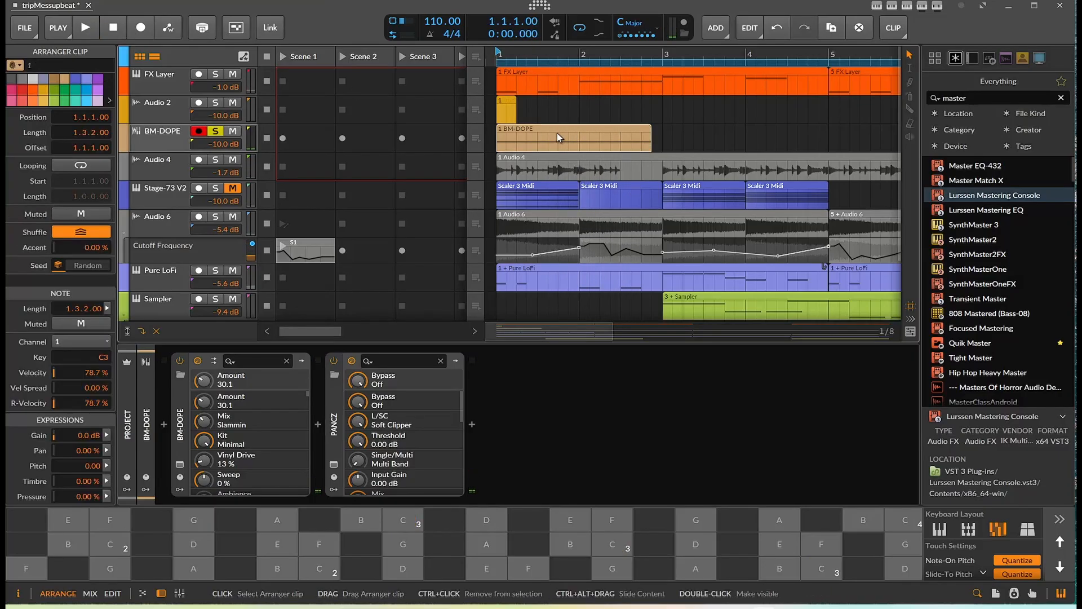
{"action": "right_click", "coordinate": [557, 133]}
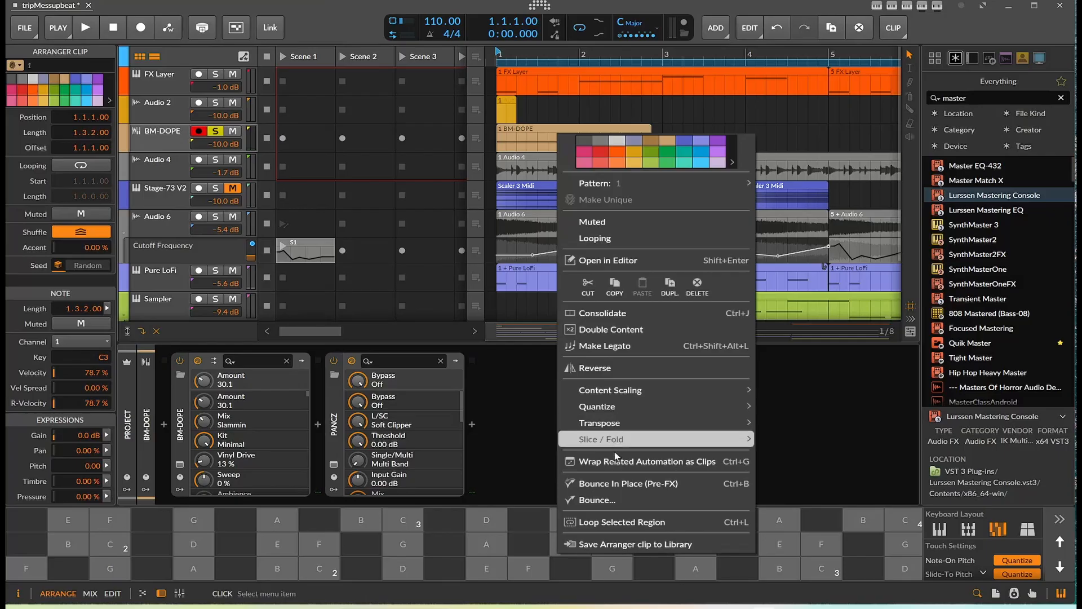
{"action": "left_click", "coordinate": [610, 501]}
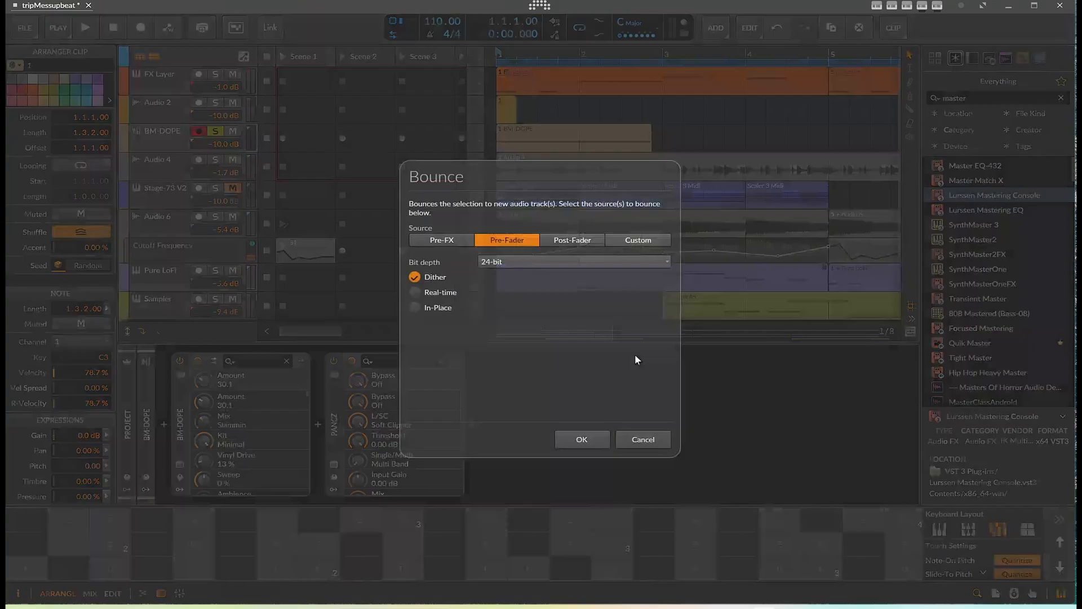
{"action": "left_click", "coordinate": [581, 443]}
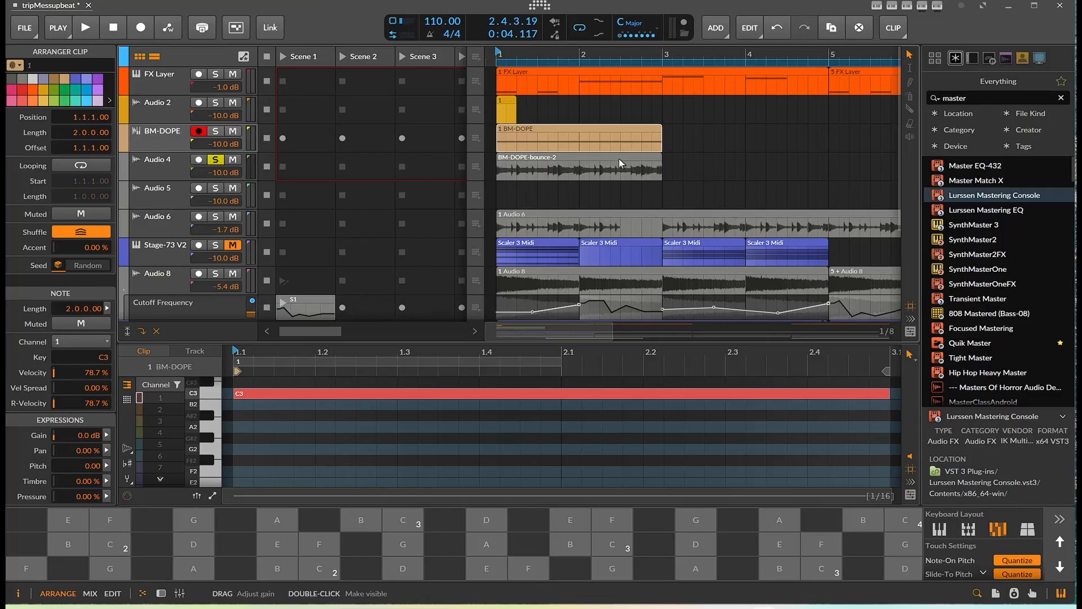
Step: Duplicate the BM-DOPE-bounce-2 clip to bar 3 on Audio 4 and extend the copy's start back over the first clip
{"action": "left_click_drag", "start_coordinate": [599, 155], "coordinate": [762, 163]}
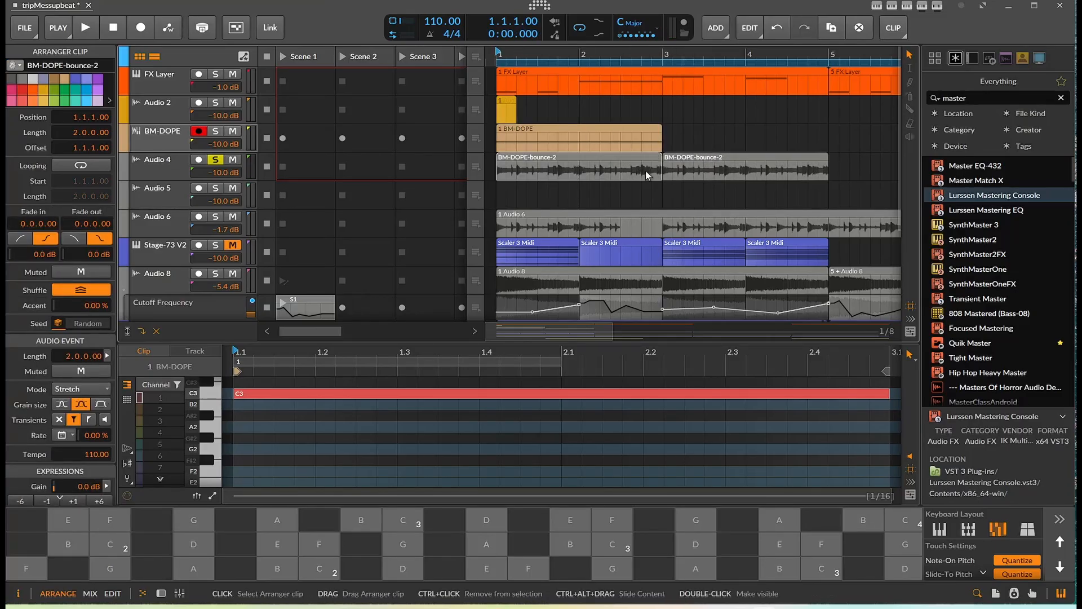
{"action": "left_click_drag", "start_coordinate": [663, 158], "coordinate": [652, 158]}
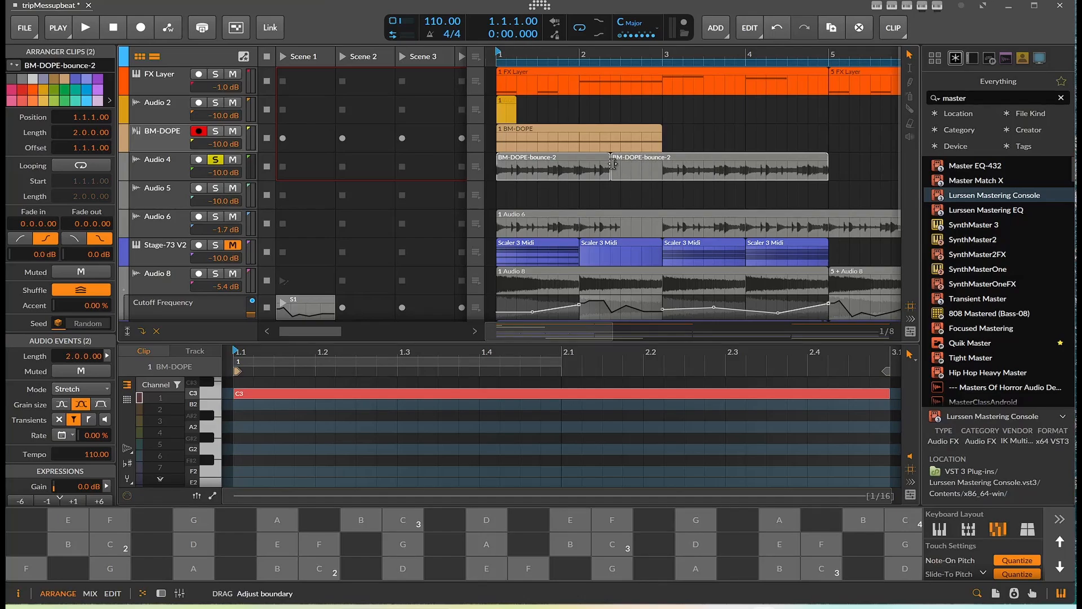
{"action": "left_click_drag", "start_coordinate": [613, 164], "coordinate": [612, 164]}
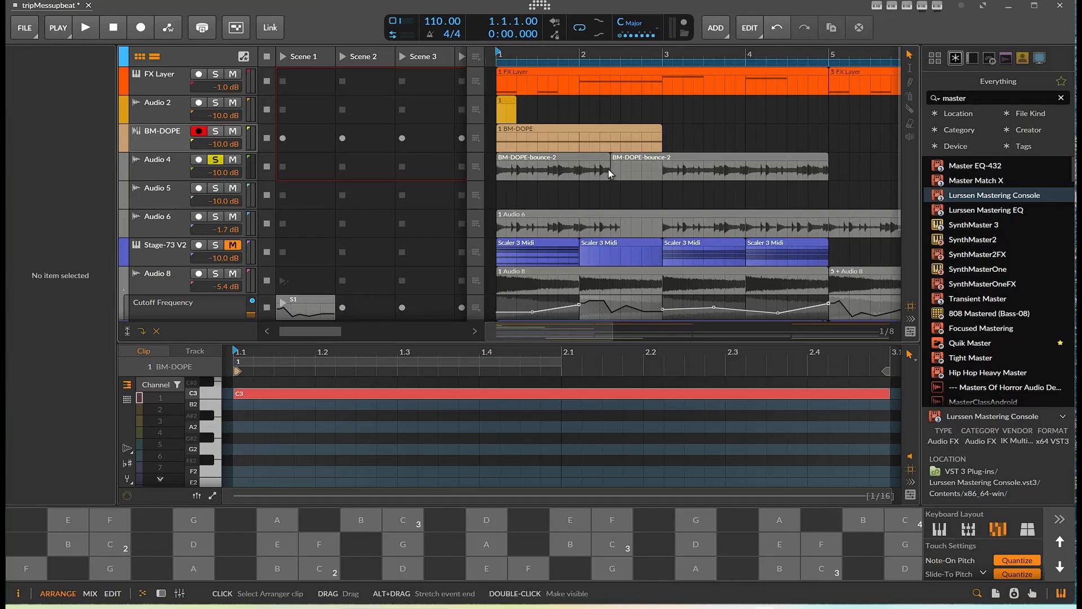
Step: Move the boundary between the two Audio 4 clips to 2.3.1 and fade the second clip in and out
{"action": "scroll", "coordinate": [616, 167], "scroll_direction": "up", "scroll_amount": 2}
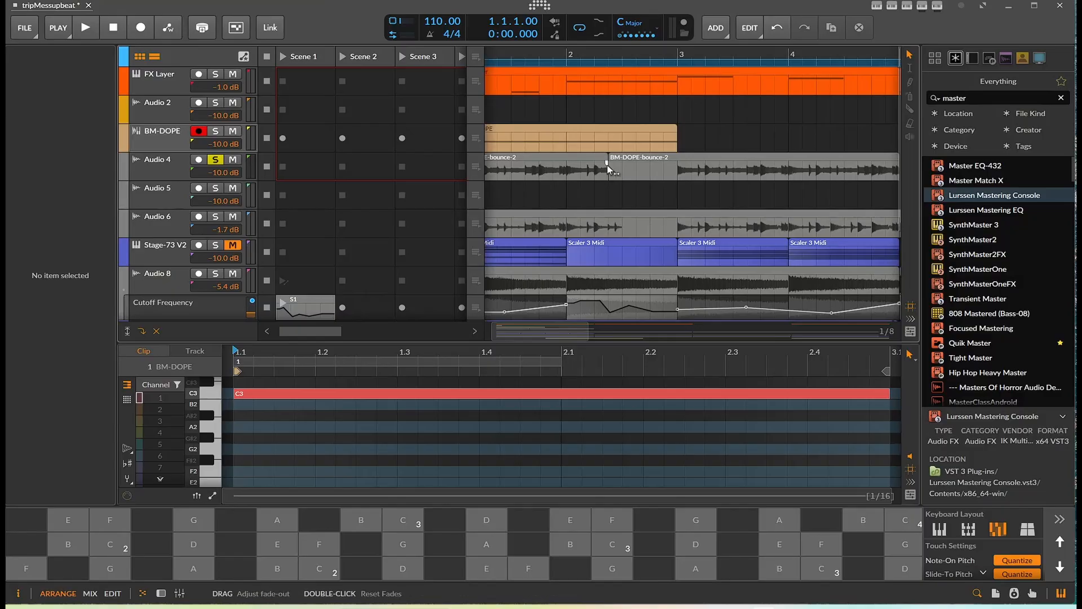
{"action": "mouse_move", "coordinate": [610, 167]}
{"action": "left_mouse_down"}
{"action": "mouse_move", "coordinate": [619, 171]}
{"action": "mouse_move", "coordinate": [619, 159]}
{"action": "left_mouse_up"}
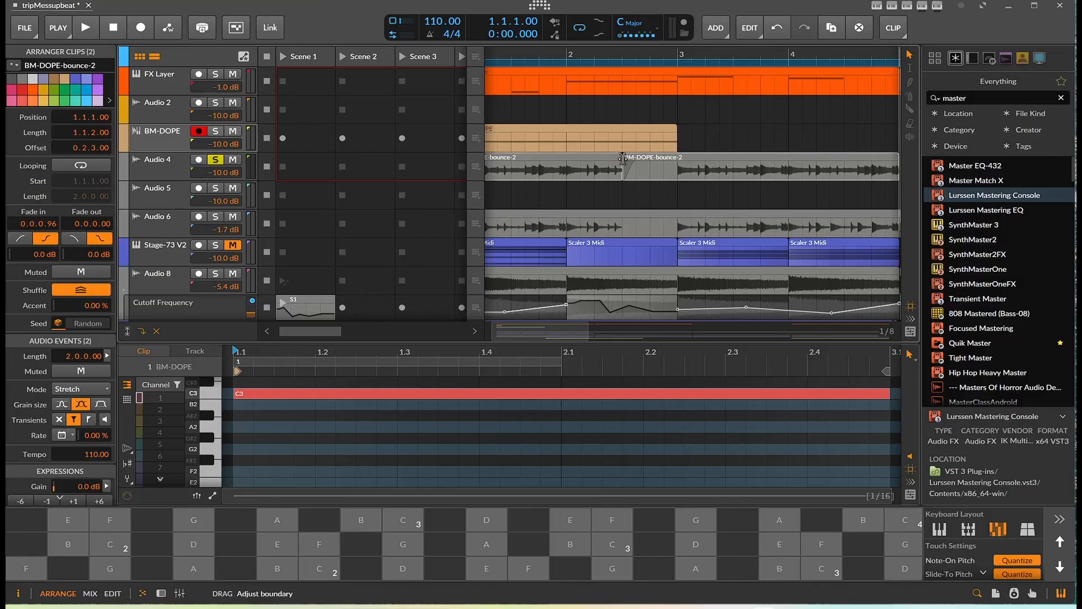
{"action": "left_click", "coordinate": [648, 192]}
{"action": "scroll", "coordinate": [709, 192], "scroll_direction": "down", "scroll_amount": 2}
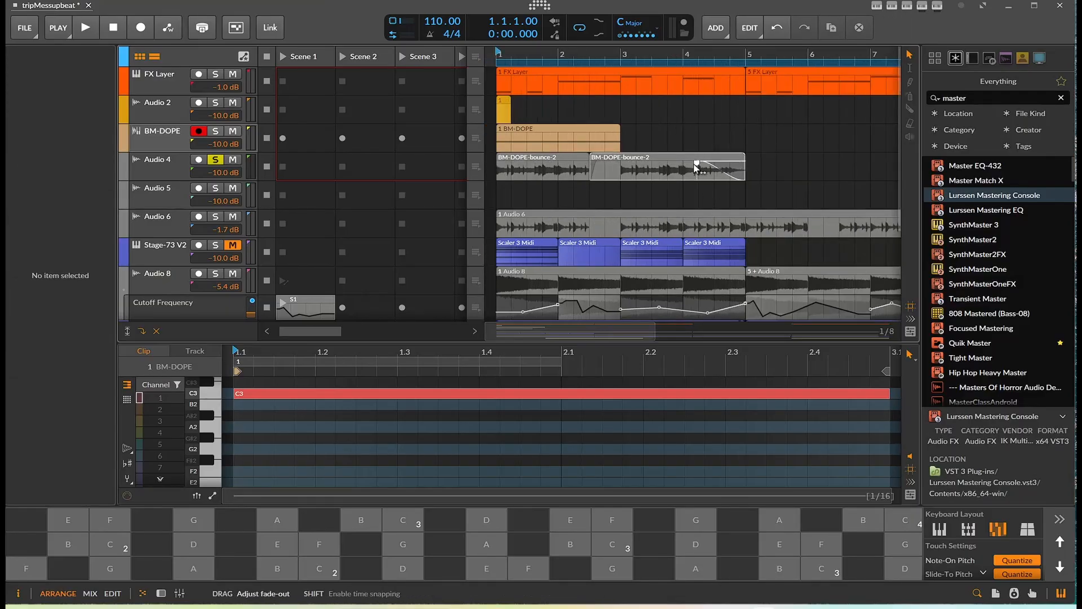
Step: Copy both BM-DOPE-bounce-2 clips to Audio 5 starting at bar 3 and delete the second copy
{"action": "left_click", "coordinate": [627, 160]}
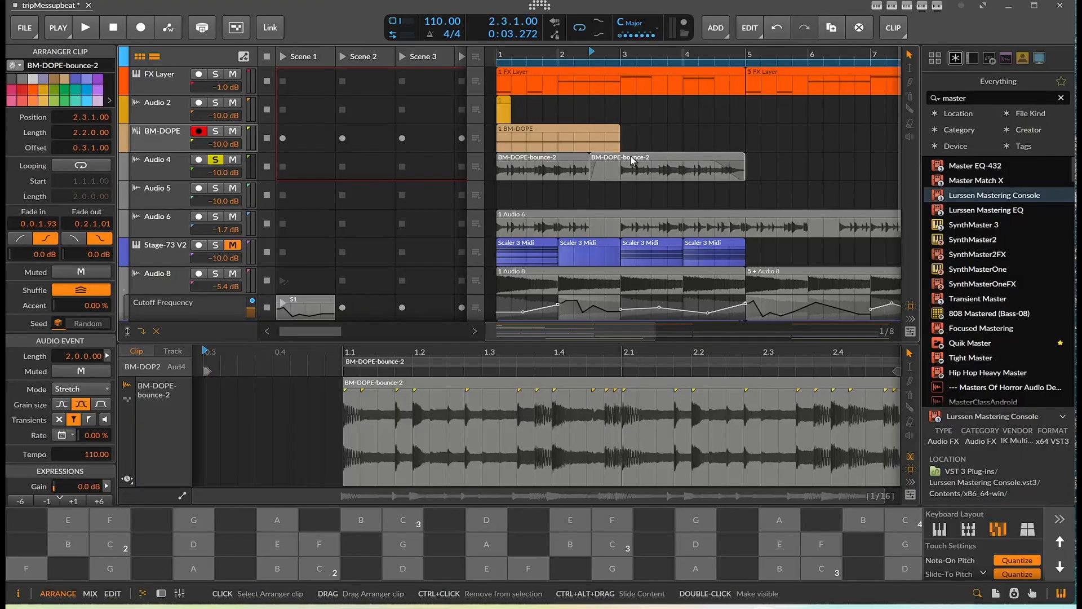
{"action": "left_click", "coordinate": [546, 163], "text": "ctrl"}
{"action": "left_click_drag", "start_coordinate": [547, 164], "coordinate": [699, 203]}
{"action": "left_click", "coordinate": [785, 178]}
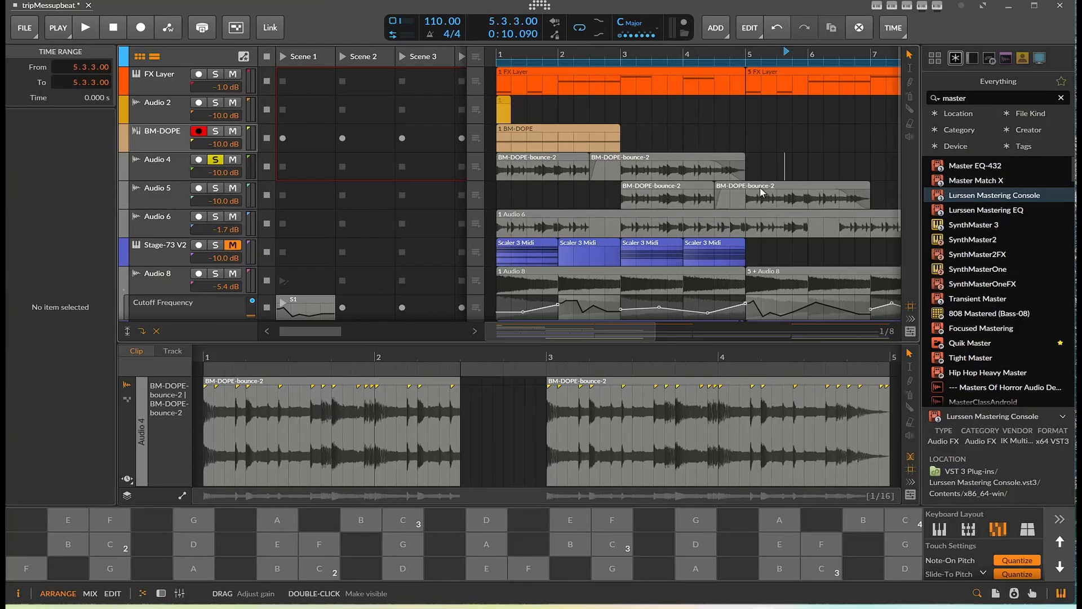
{"action": "left_click", "coordinate": [762, 192]}
{"action": "key", "text": "Delete"}
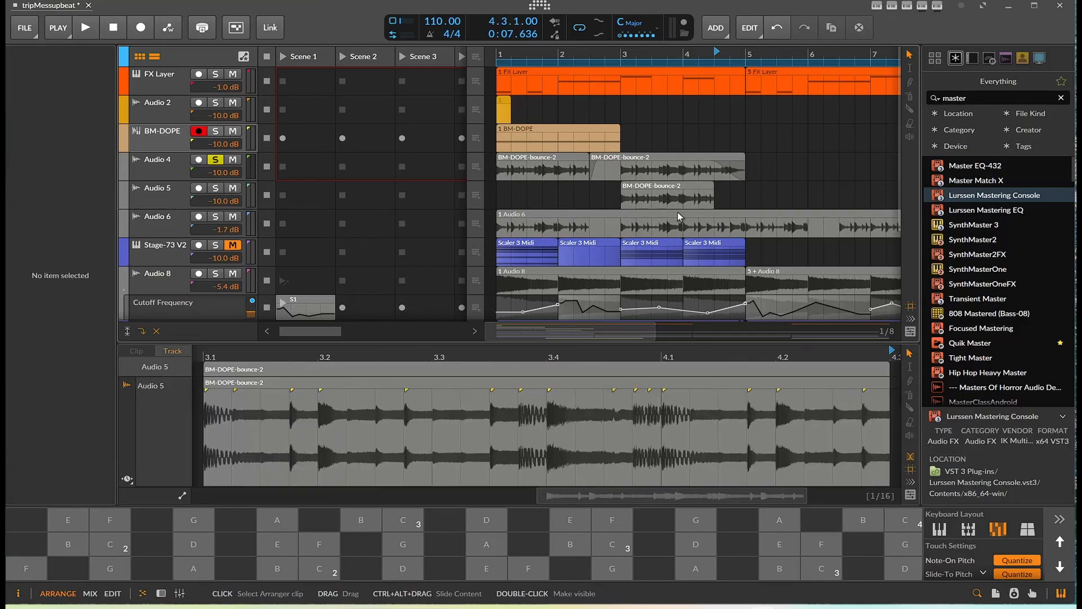
Step: Trim the Audio 5 copy to one beat, place slices on Audio 4 at 4.1.1 and 4.2.1, and play them briefly
{"action": "left_click", "coordinate": [714, 188]}
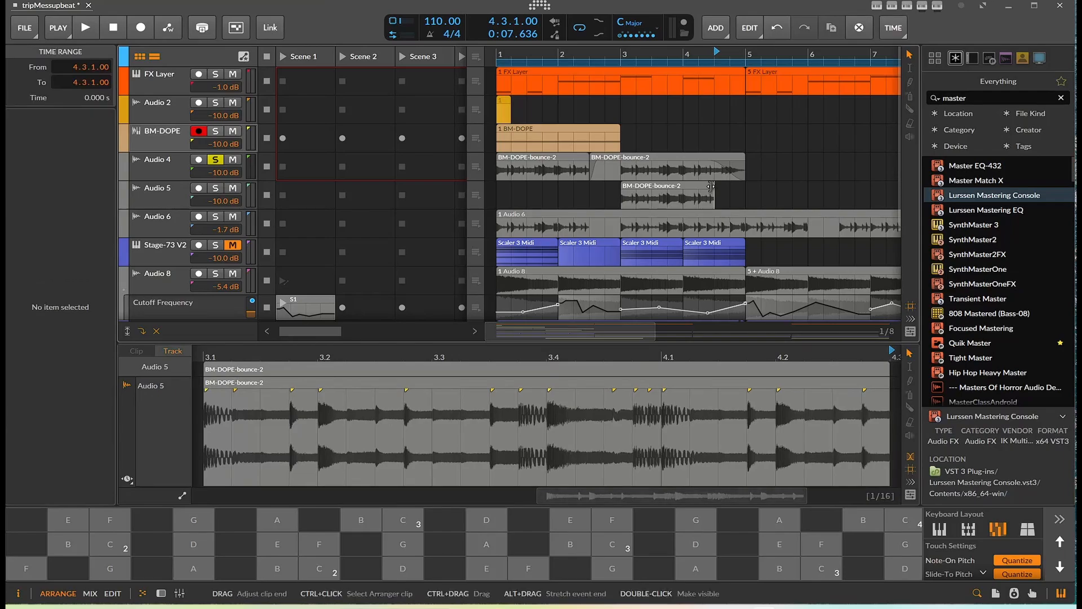
{"action": "left_click_drag", "start_coordinate": [712, 188], "coordinate": [710, 162]}
{"action": "key", "text": "space"}
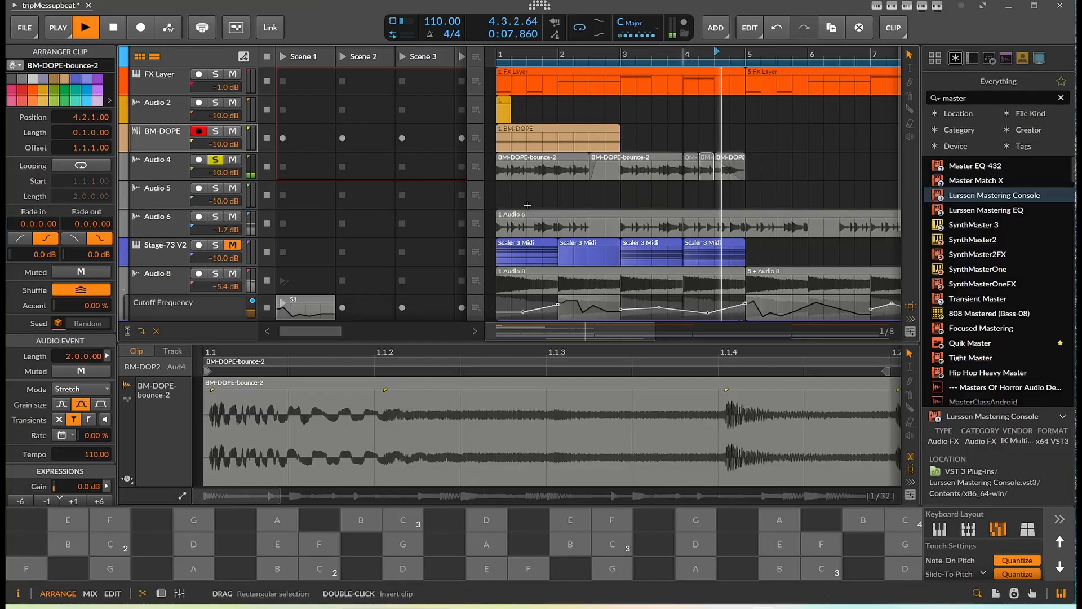
{"action": "key", "text": "space"}
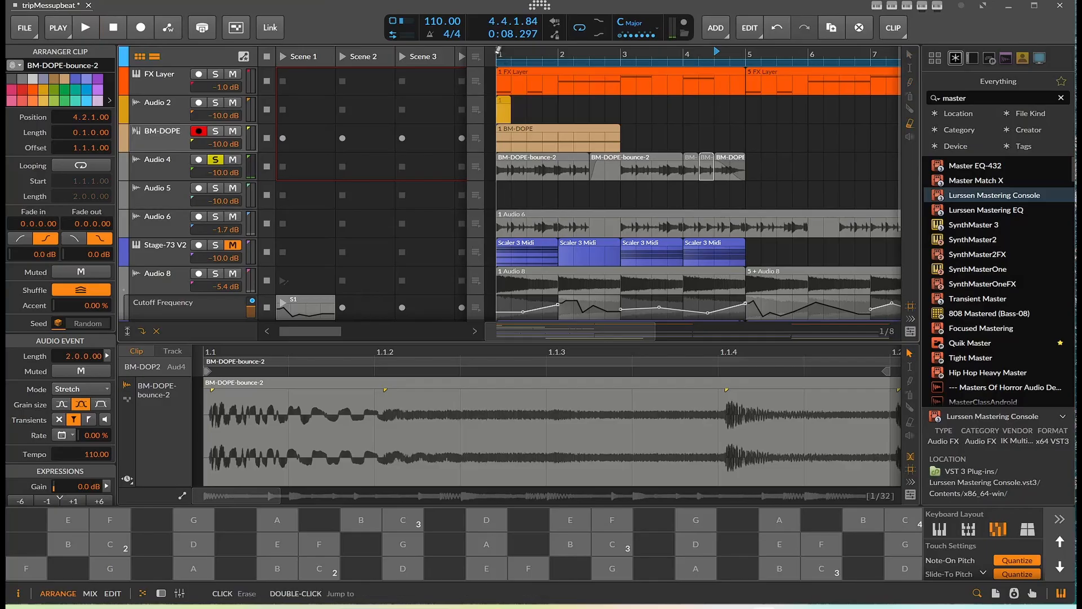
Step: Activate the Pointer tool and raise the system volume to 100 while playing the edited beat from near bar 1
{"action": "key", "text": "XF86AudioRaiseVolume"}
{"action": "left_click", "coordinate": [909, 54]}
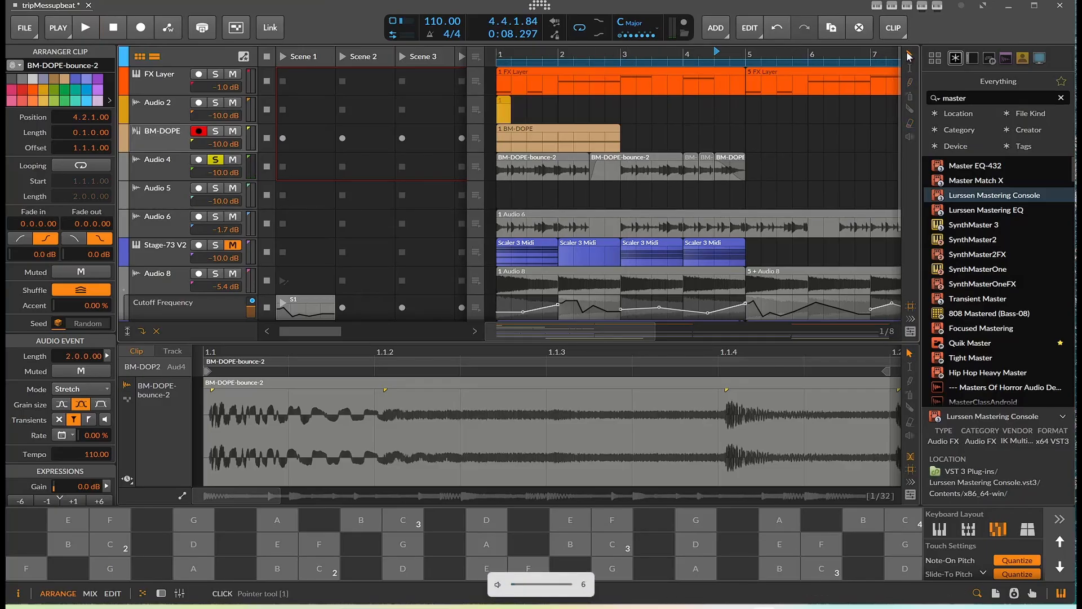
{"action": "key", "text": "space"}
{"action": "key", "text": "XF86AudioRaiseVolume"}
{"action": "key", "text": "XF86AudioRaiseVolume"}
{"action": "key", "text": "XF86AudioRaiseVolume"}
{"action": "key", "text": "XF86AudioRaiseVolume"}
{"action": "key", "text": "XF86AudioRaiseVolume"}
{"action": "key", "text": "XF86AudioRaiseVolume"}
{"action": "key", "text": "XF86AudioRaiseVolume"}
{"action": "key", "text": "XF86AudioRaiseVolume"}
{"action": "key", "text": "XF86AudioRaiseVolume"}
{"action": "key", "text": "XF86AudioRaiseVolume"}
{"action": "key", "text": "XF86AudioRaiseVolume"}
{"action": "key", "text": "XF86AudioRaiseVolume"}
{"action": "key", "text": "XF86AudioRaiseVolume"}
{"action": "key", "text": "XF86AudioRaiseVolume"}
{"action": "key", "text": "XF86AudioRaiseVolume"}
{"action": "key", "text": "XF86AudioRaiseVolume"}
{"action": "key", "text": "XF86AudioRaiseVolume"}
{"action": "key", "text": "XF86AudioRaiseVolume"}
{"action": "key", "text": "XF86AudioRaiseVolume"}
{"action": "key", "text": "space"}
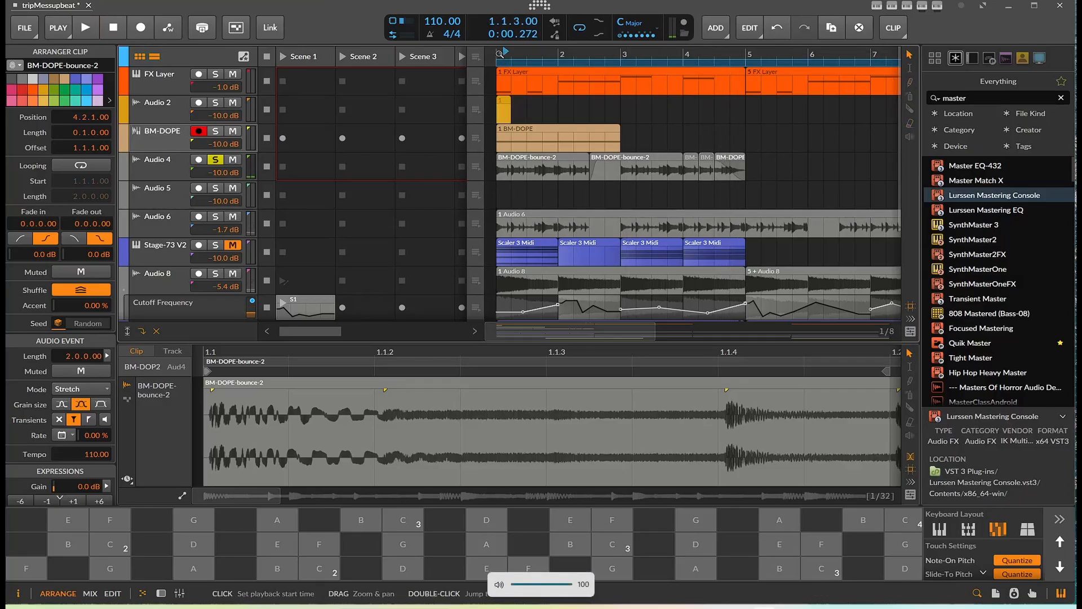
Step: Play the edited beat through and select all five BM-DOPE-bounce-2 clips on Audio 4
{"action": "key", "text": "space"}
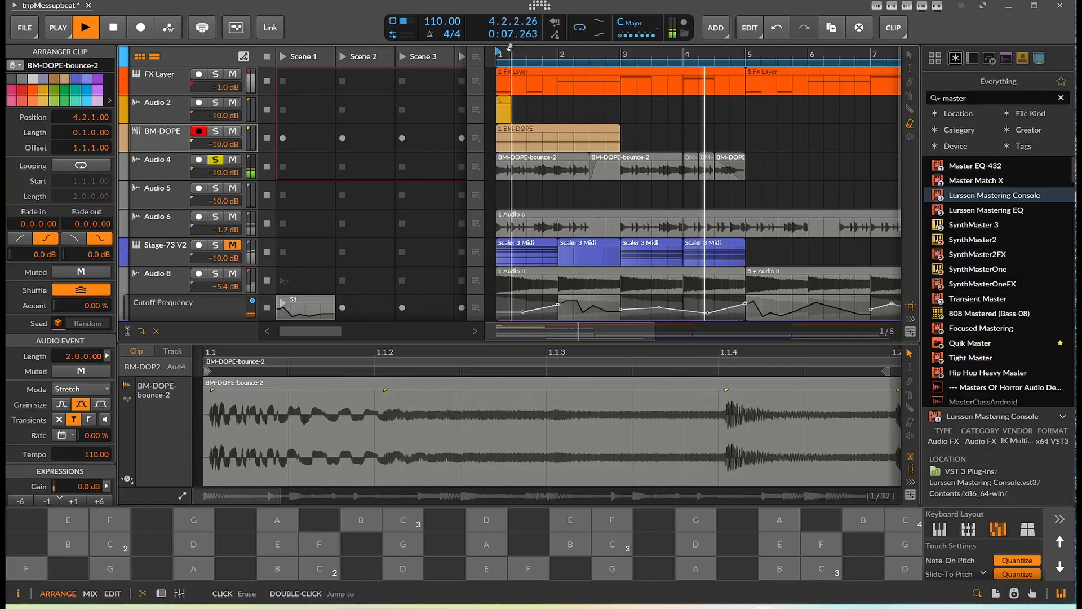
{"action": "key", "text": "ctrl+a"}
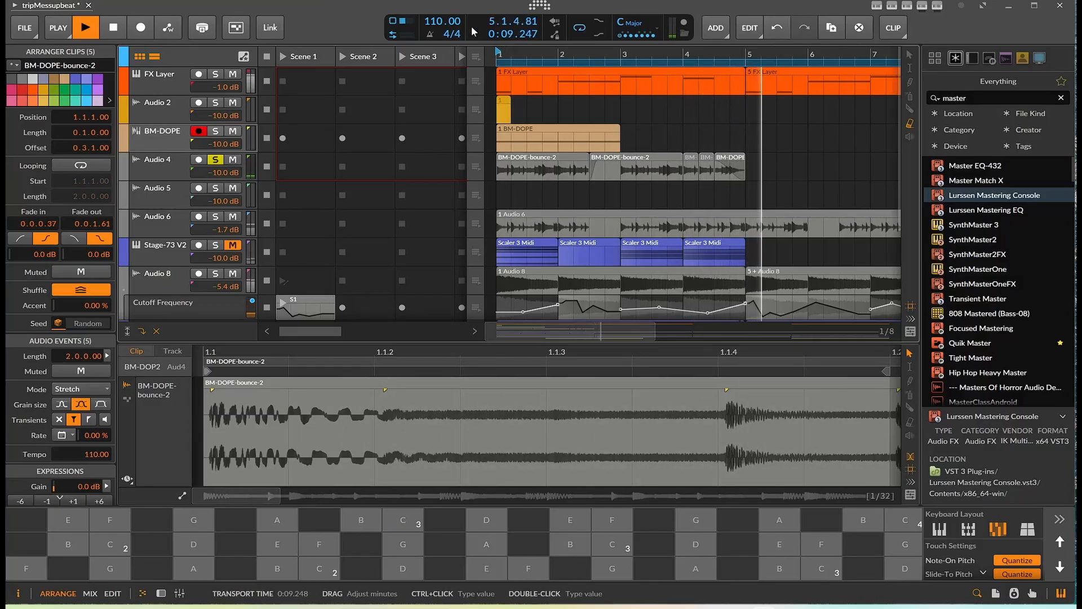
{"action": "key", "text": "space"}
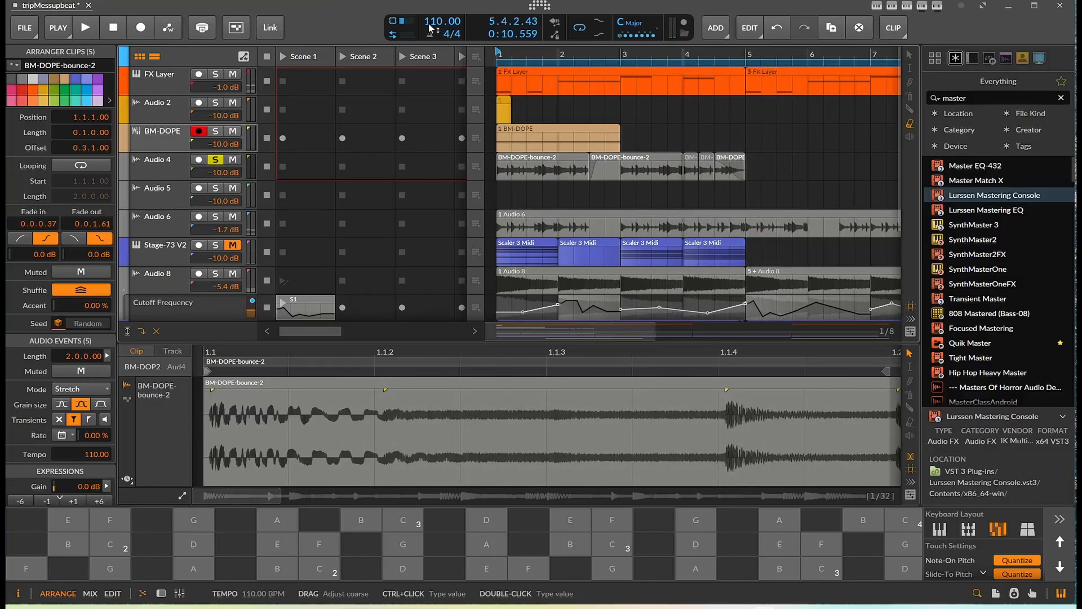
Step: Lower the project tempo to 72 BPM while auditioning the slowed beat
{"action": "left_click_drag", "start_coordinate": [430, 27], "coordinate": [429, 34]}
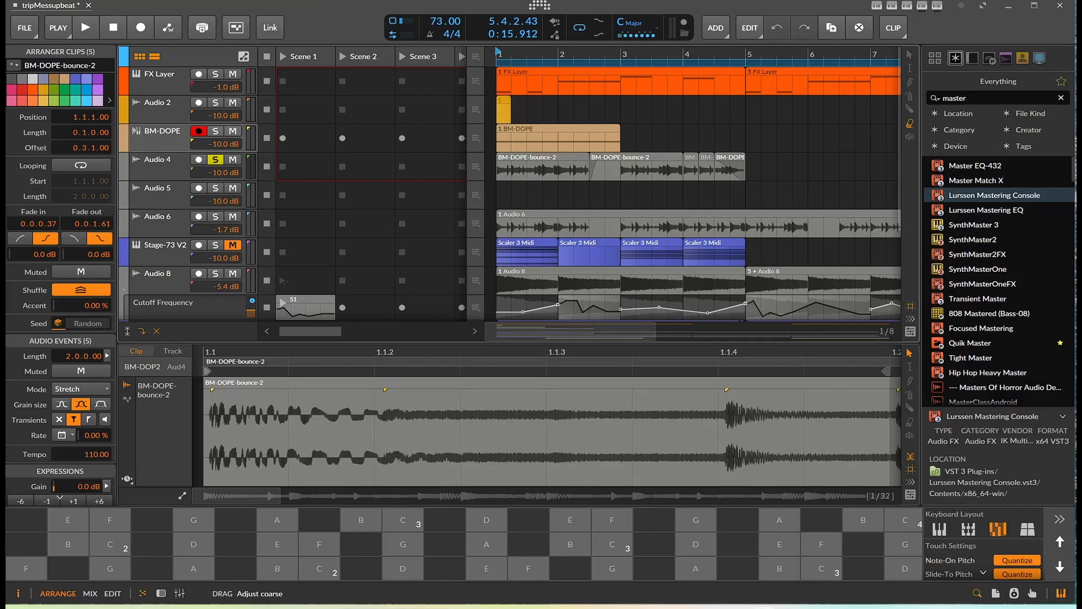
{"action": "key", "text": "space"}
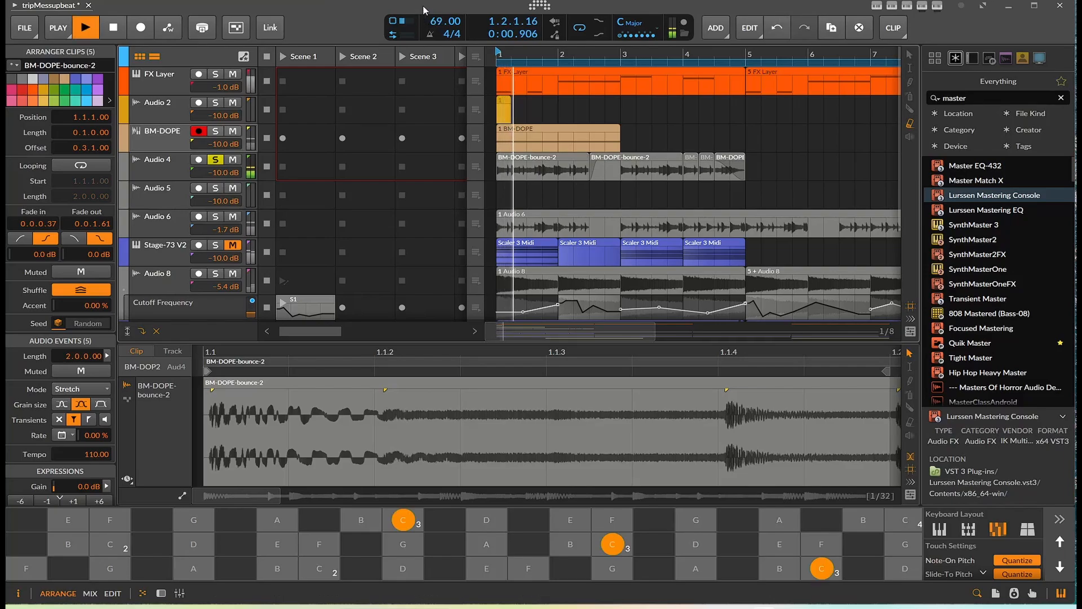
{"action": "scroll", "coordinate": [437, 21], "scroll_direction": "up", "scroll_amount": 3}
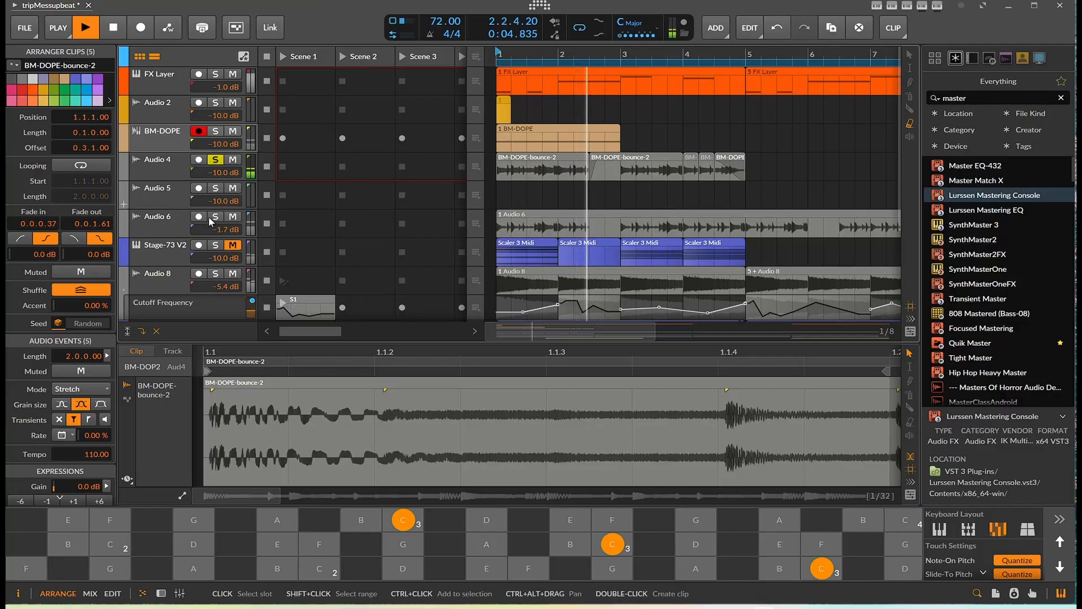
{"action": "key", "text": "space"}
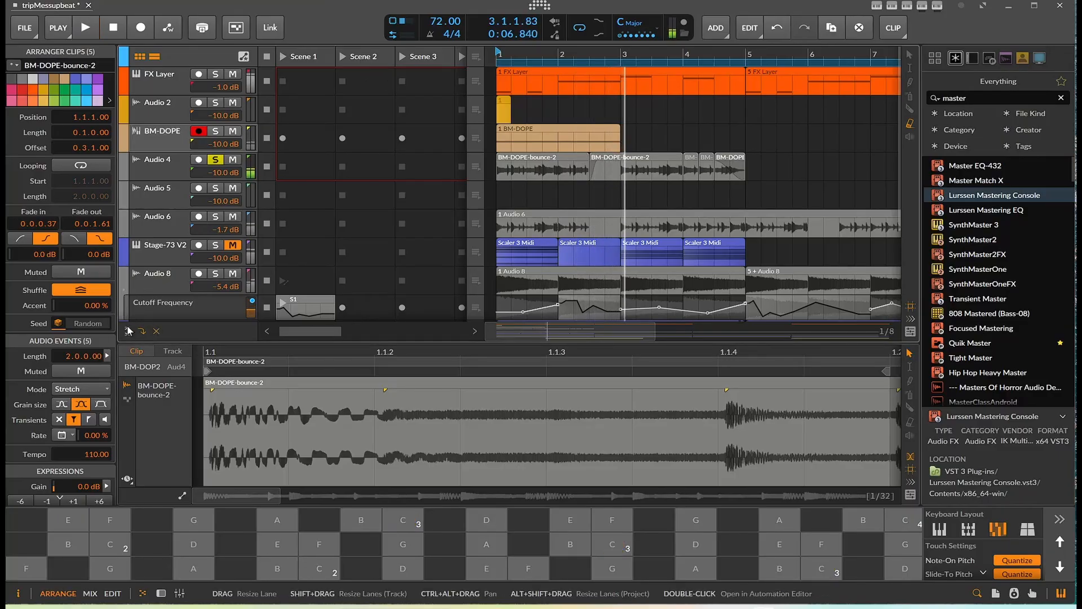
Step: Set the stretch mode of the selected Audio 4 clips to Repitch and play them back
{"action": "scroll", "coordinate": [74, 470], "scroll_direction": "down", "scroll_amount": 2}
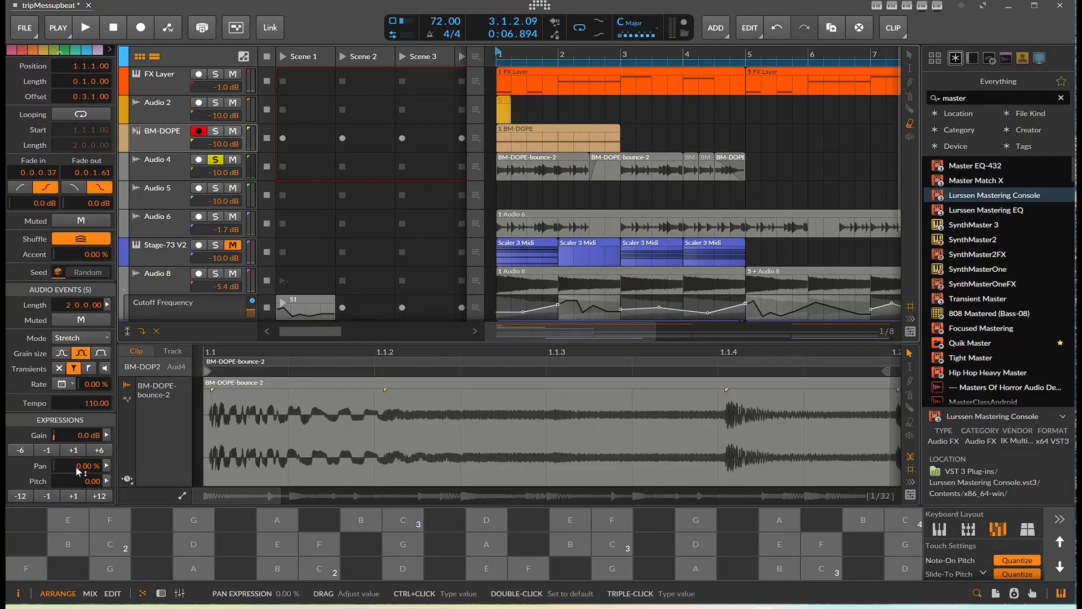
{"action": "left_click", "coordinate": [79, 337]}
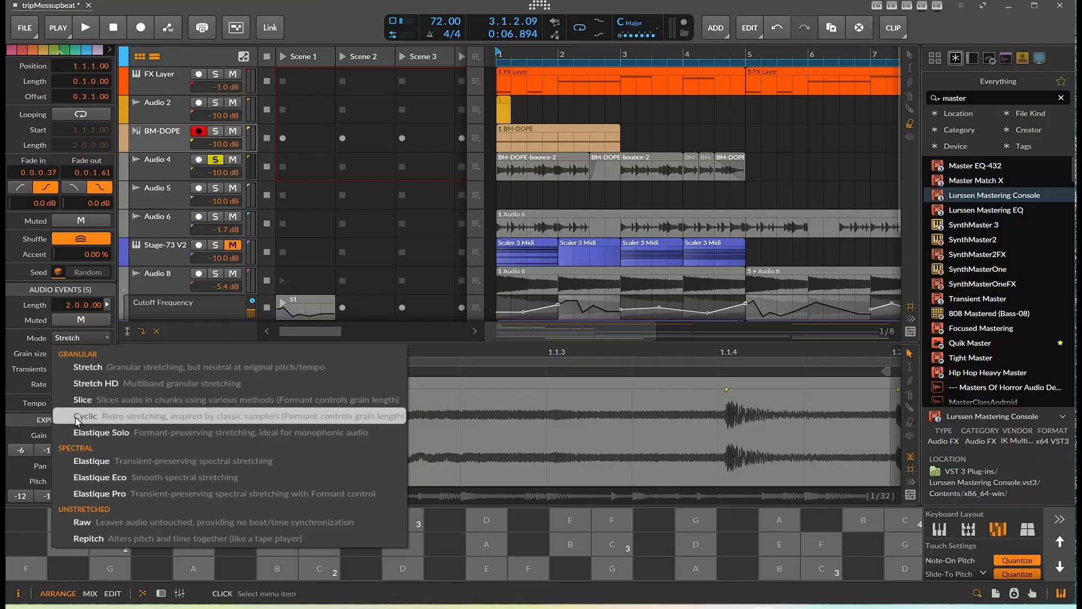
{"action": "left_click", "coordinate": [95, 535]}
{"action": "key", "text": "space"}
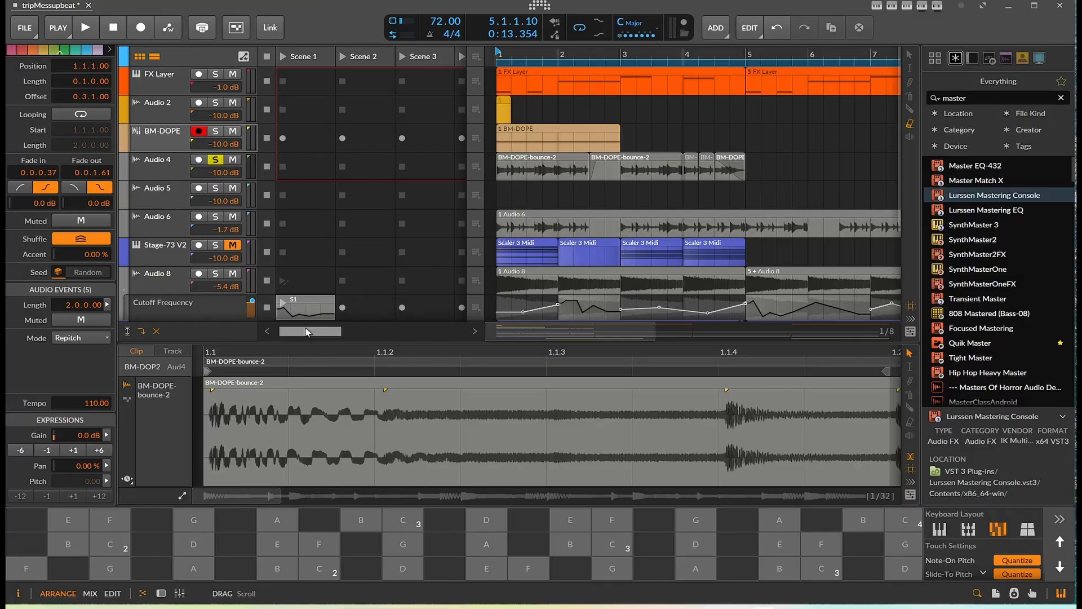
Step: Open the Audio 4 device chain, search the browser for "shaper" and add ShaperBox 3 to it
{"action": "left_click", "coordinate": [154, 164]}
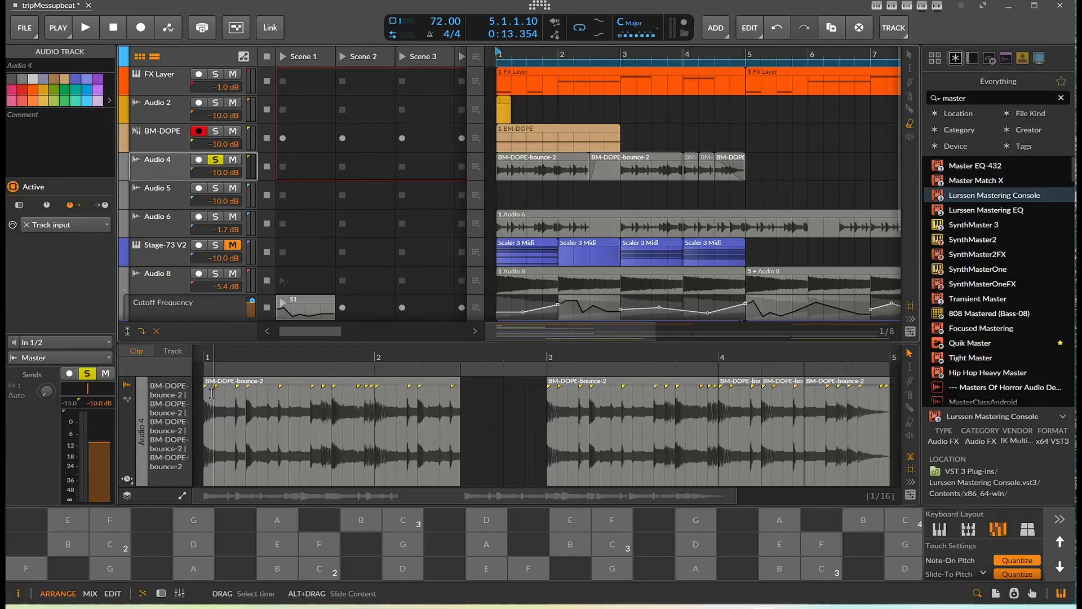
{"action": "left_click", "coordinate": [161, 599]}
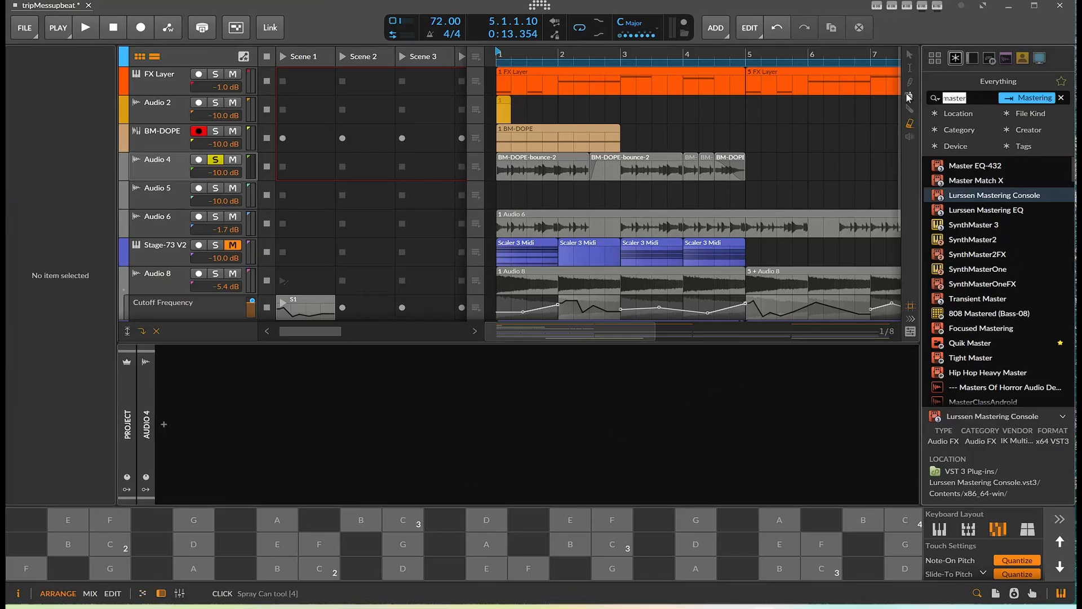
{"action": "type", "text": "aper"}
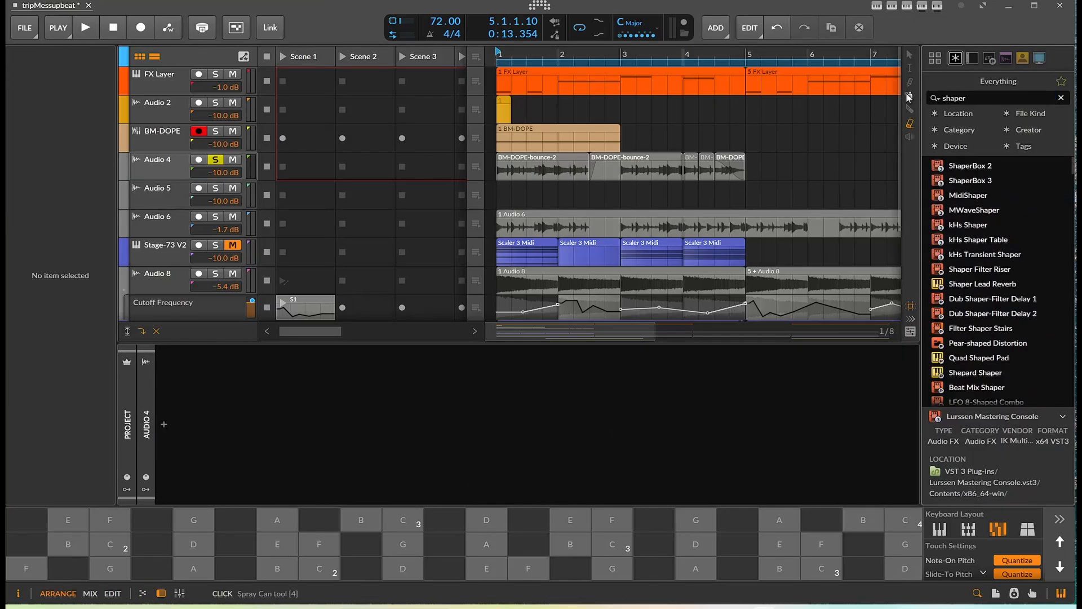
{"action": "double_click", "coordinate": [958, 180]}
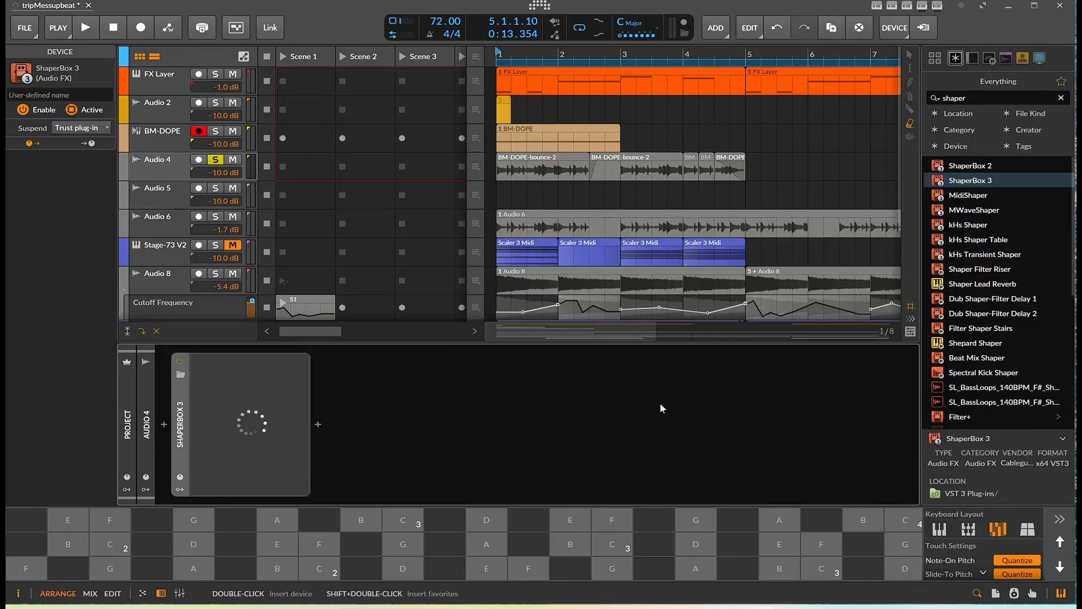
Step: Set ShaperBox 3's noise to Vinyl B-Side at -7.93 dB and apply the last basic shape, a rise-hold-decay envelope
{"action": "left_click", "coordinate": [527, 262]}
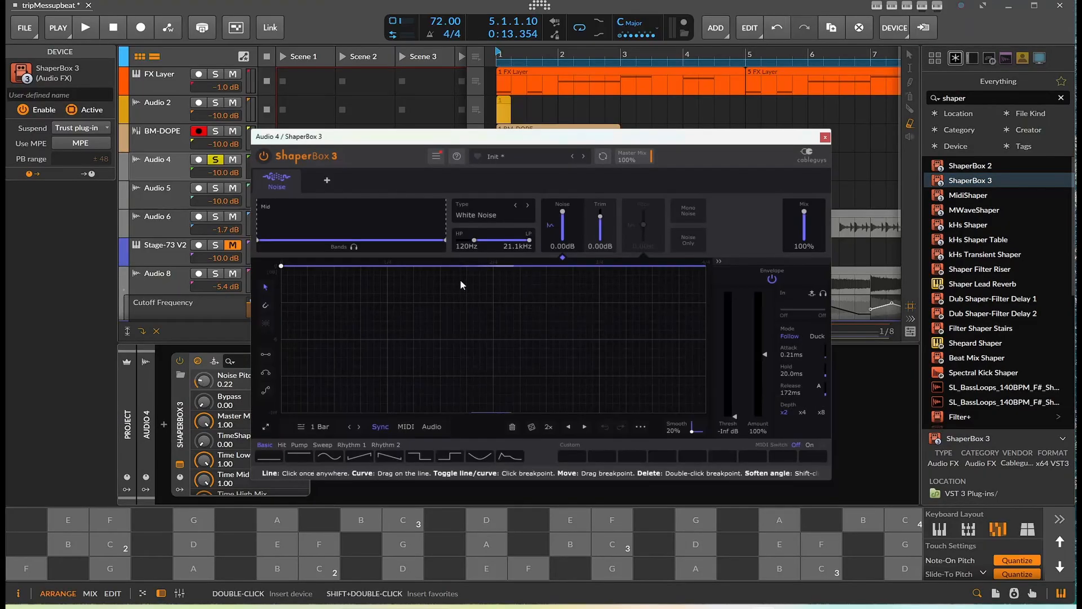
{"action": "left_click", "coordinate": [479, 208]}
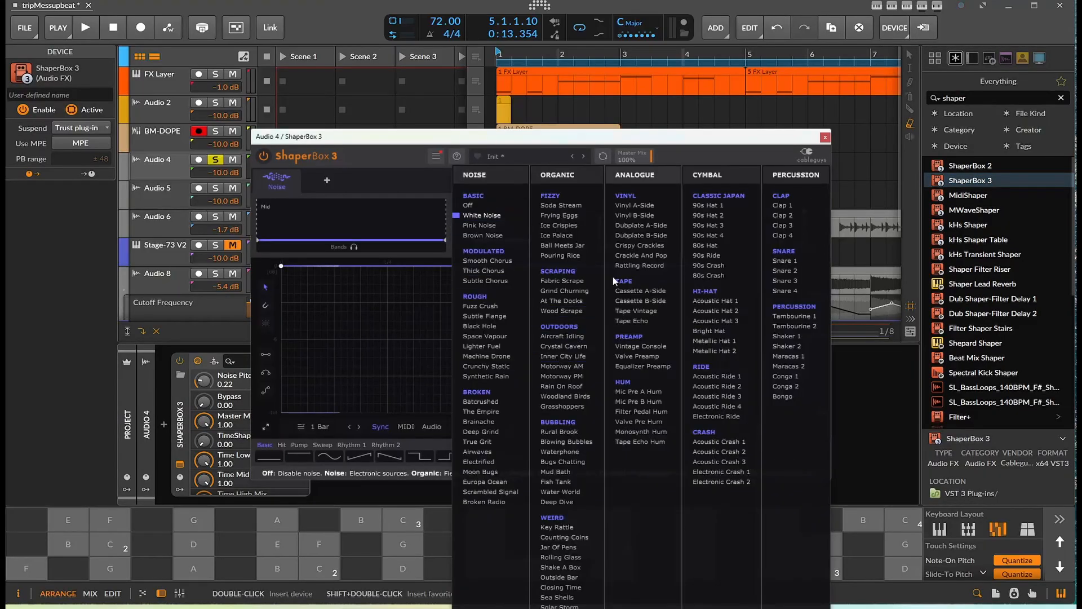
{"action": "left_click", "coordinate": [647, 215]}
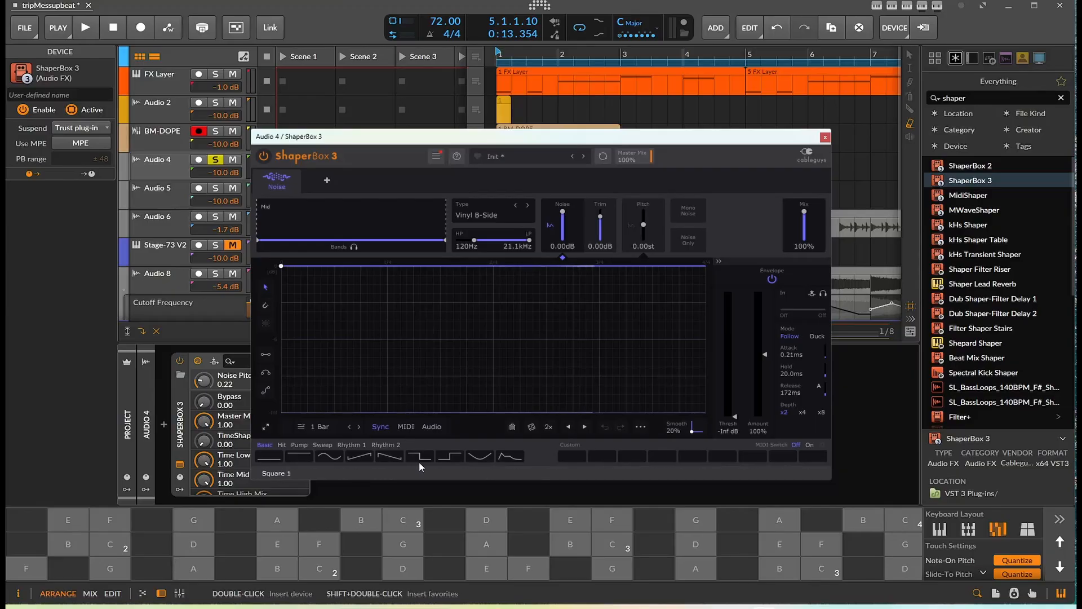
{"action": "left_click", "coordinate": [505, 457]}
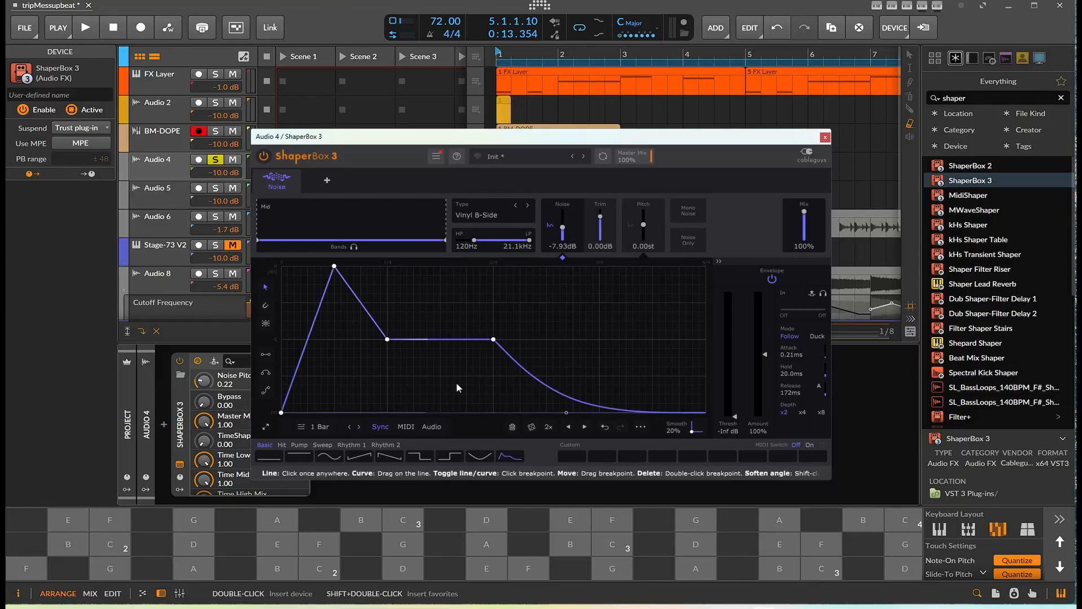
Step: Split ShaperBox 3's mid and high bands at about 1.10 kHz during playback and close the plug-in window
{"action": "key", "text": "space"}
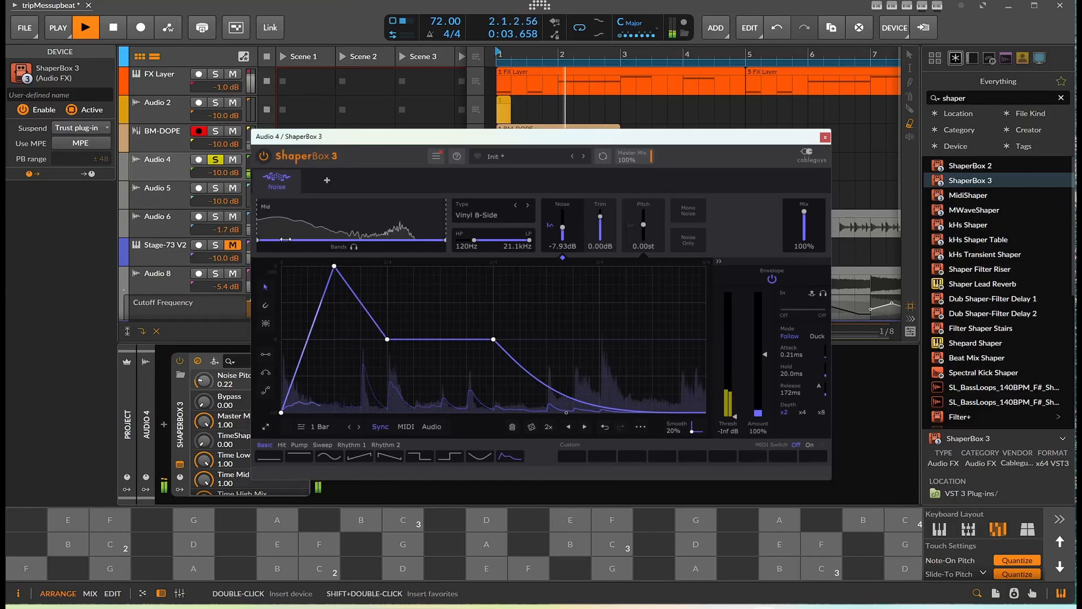
{"action": "left_click_drag", "start_coordinate": [445, 233], "coordinate": [436, 234]}
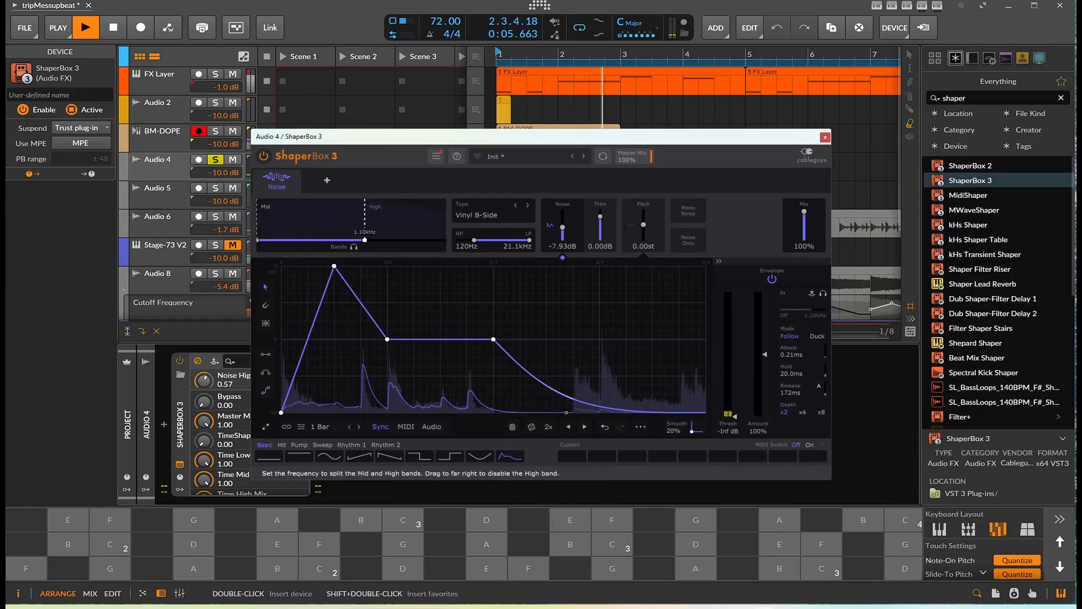
{"action": "left_click", "coordinate": [825, 138]}
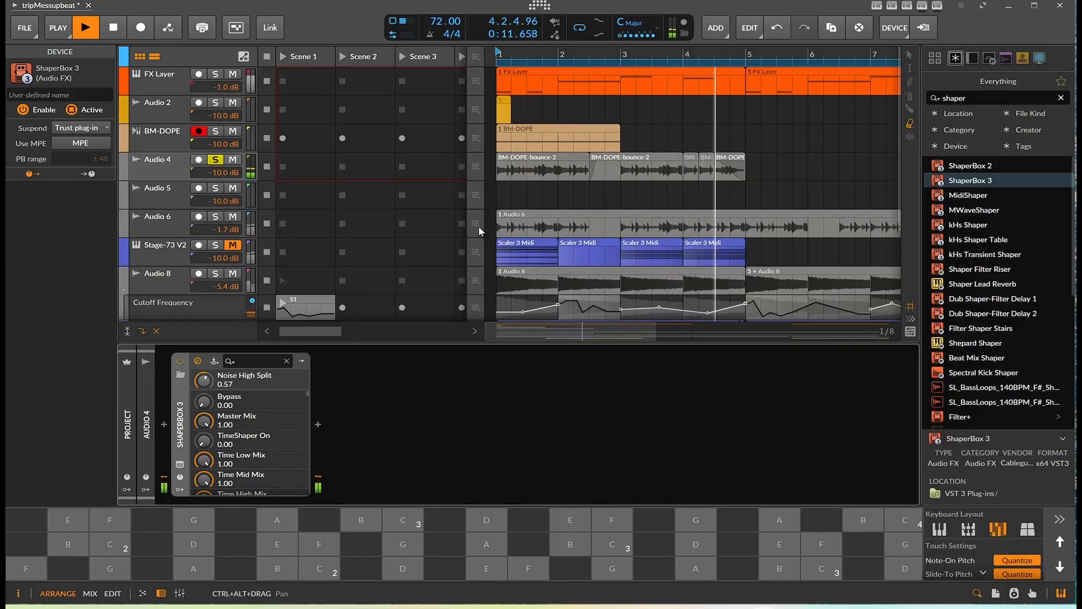
{"action": "key", "text": "space"}
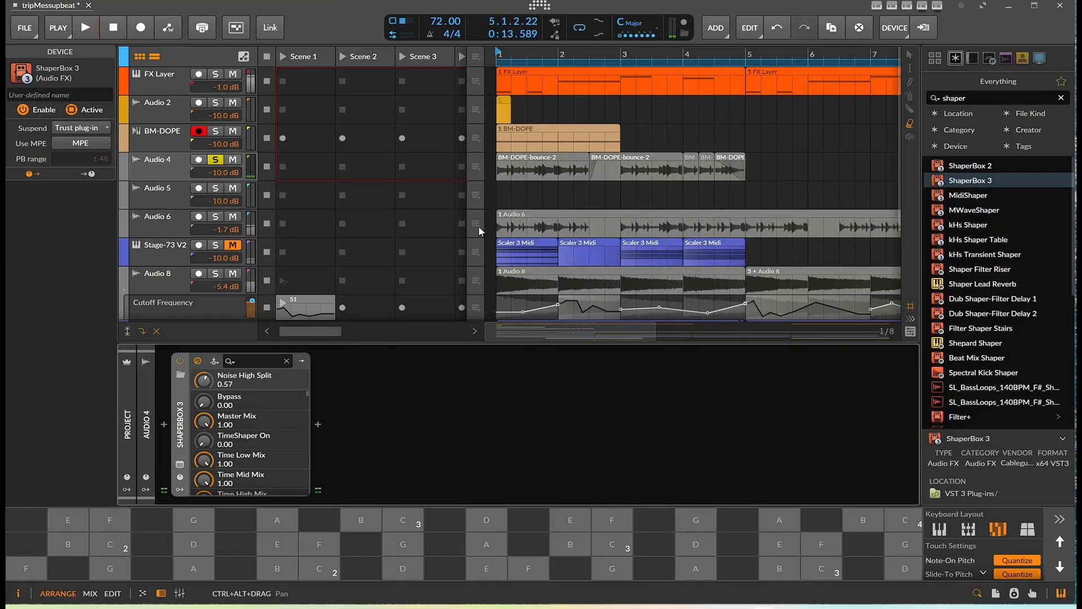
Step: Examine the XComp MB device in the Audio 6 chain and go back to Audio 4
{"action": "left_click", "coordinate": [161, 222]}
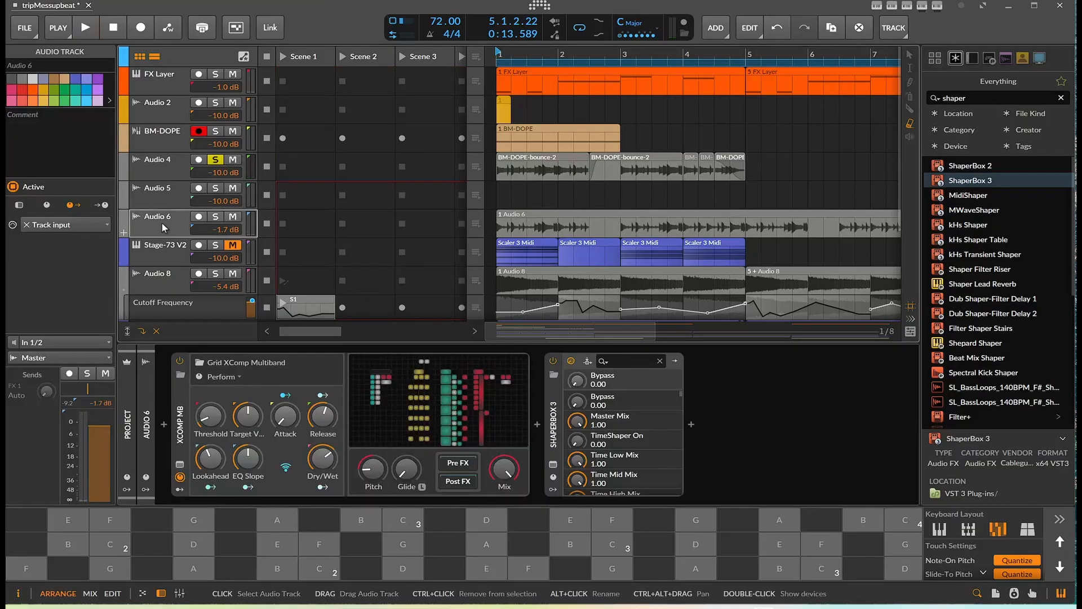
{"action": "left_click", "coordinate": [180, 440]}
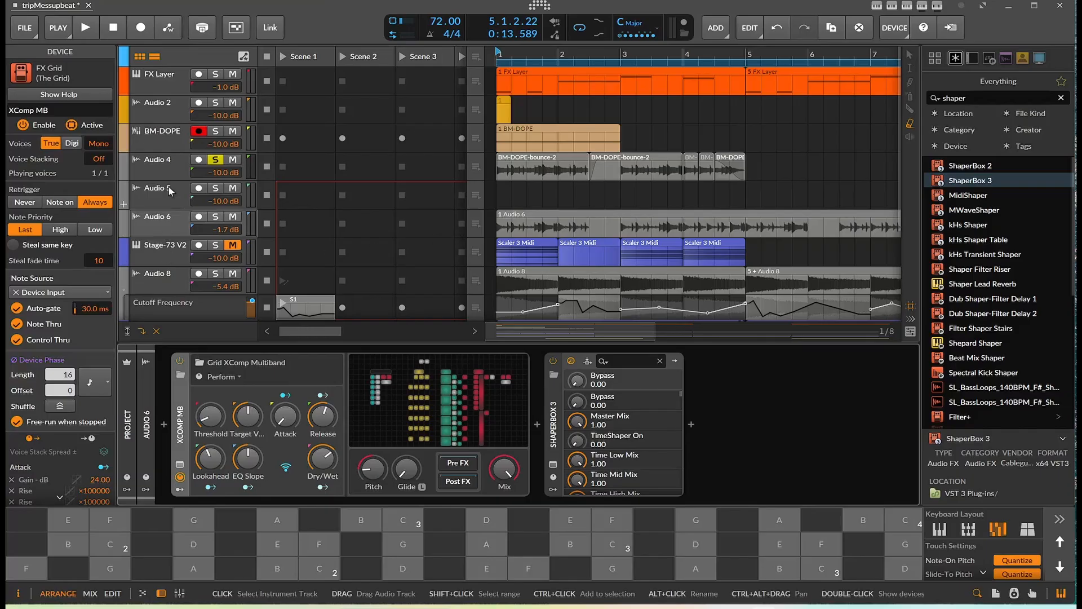
{"action": "left_click", "coordinate": [158, 163]}
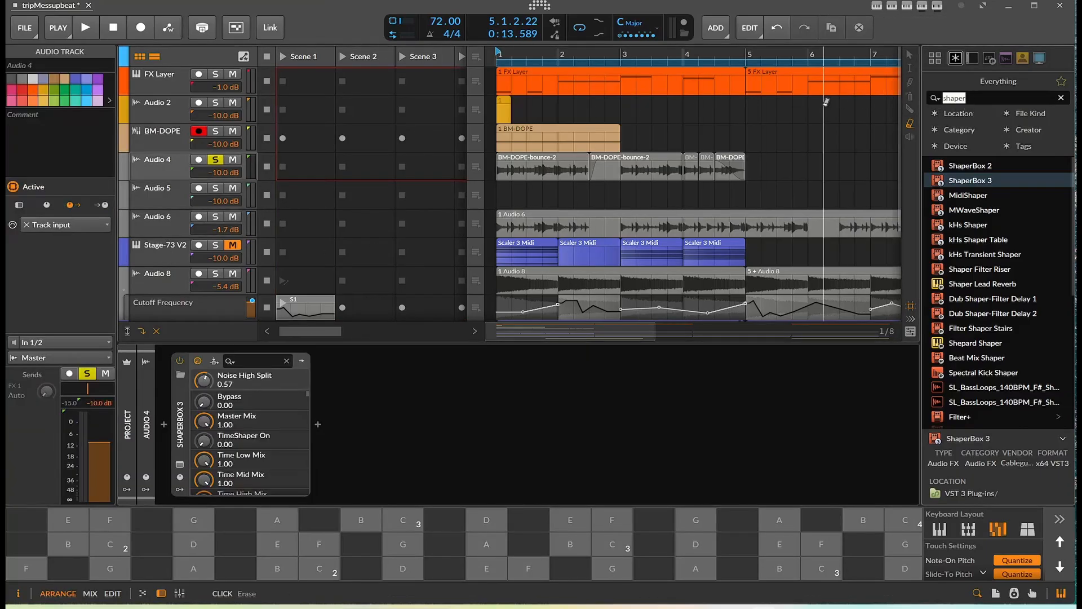
Step: Search the browser for "multi" and for "comp", looking through both lists for a multiband compressor
{"action": "type", "text": "multi"}
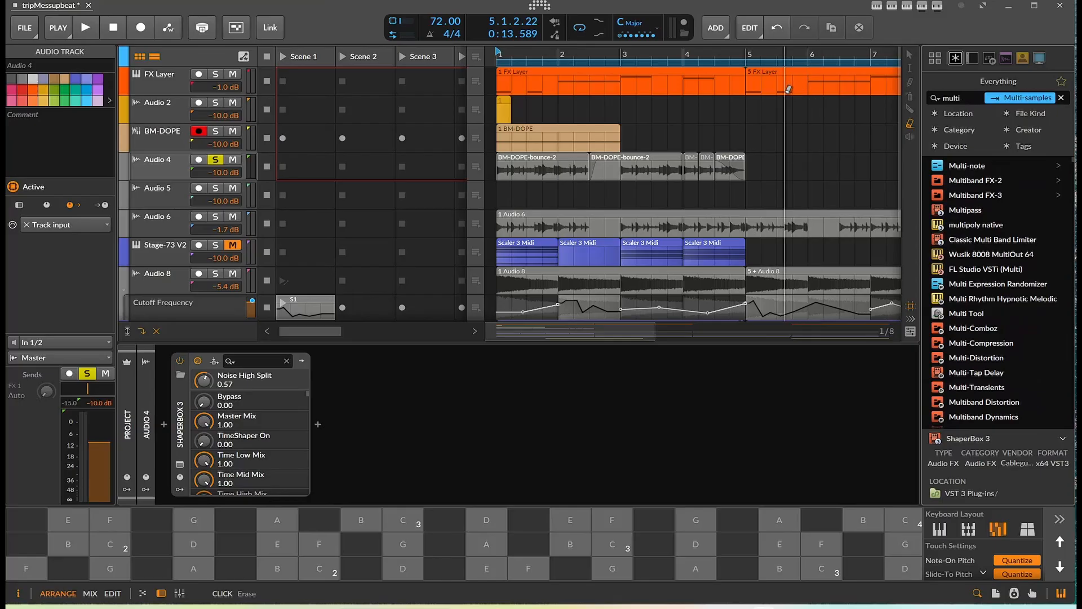
{"action": "left_click", "coordinate": [965, 198]}
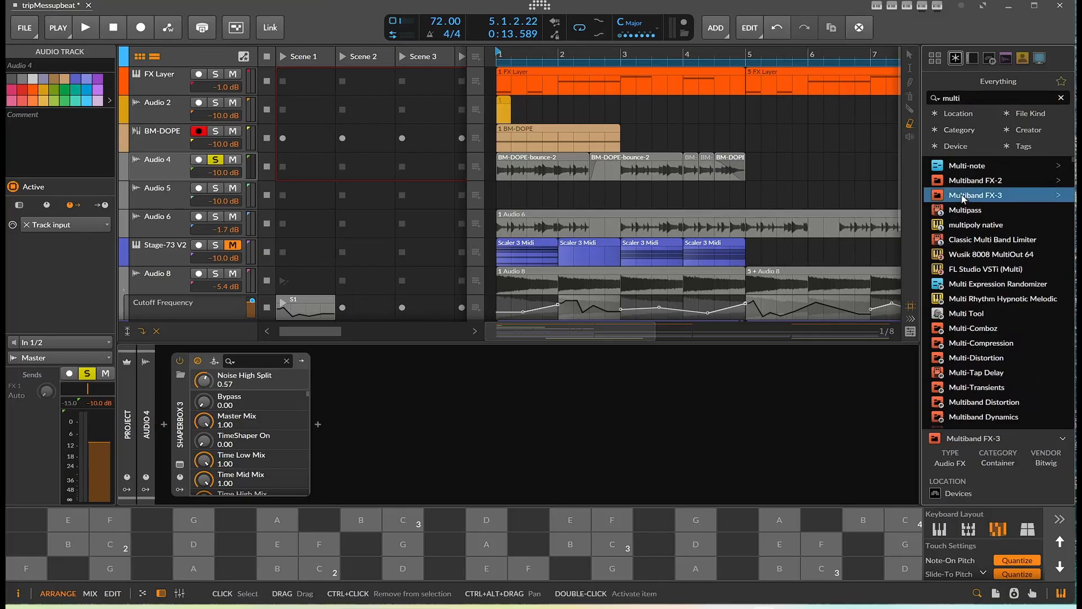
{"action": "scroll", "coordinate": [968, 205], "scroll_direction": "down", "scroll_amount": 5}
{"action": "scroll", "coordinate": [969, 207], "scroll_direction": "up", "scroll_amount": 6}
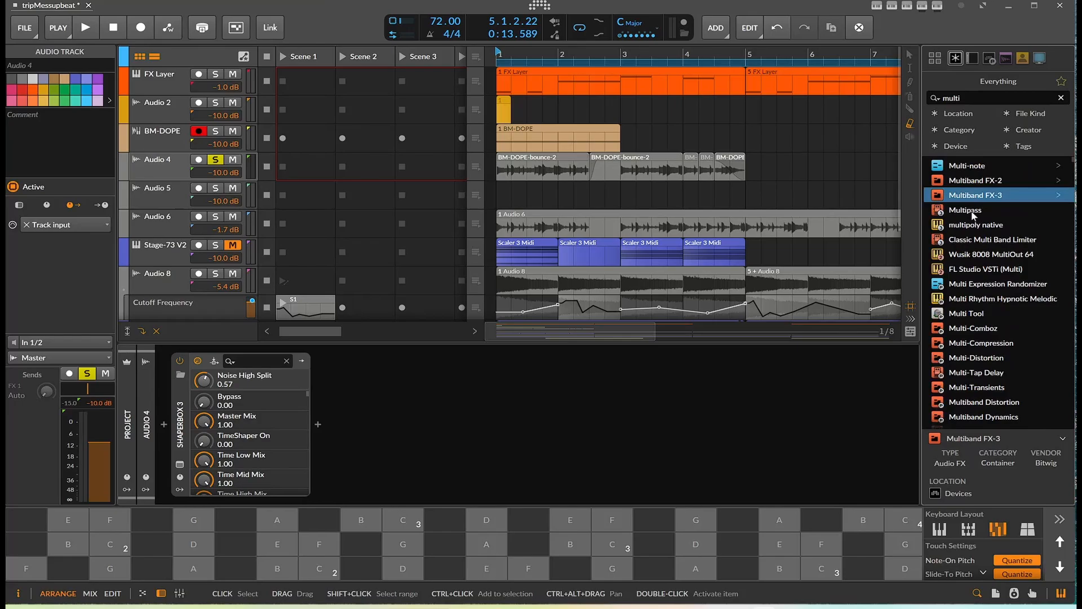
{"action": "left_click_drag", "start_coordinate": [968, 97], "coordinate": [900, 98]}
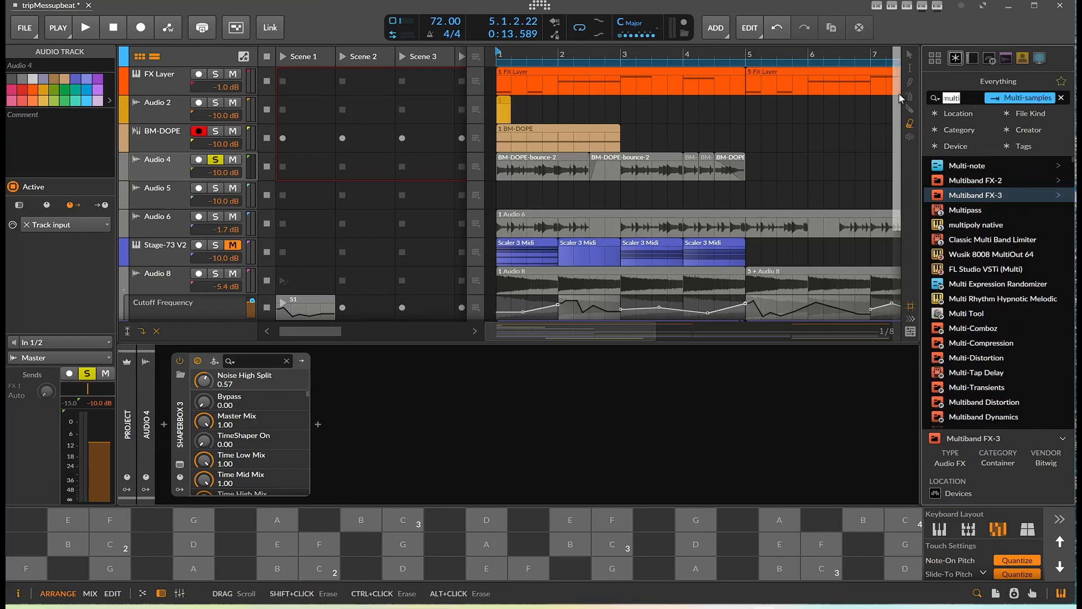
{"action": "type", "text": "comp"}
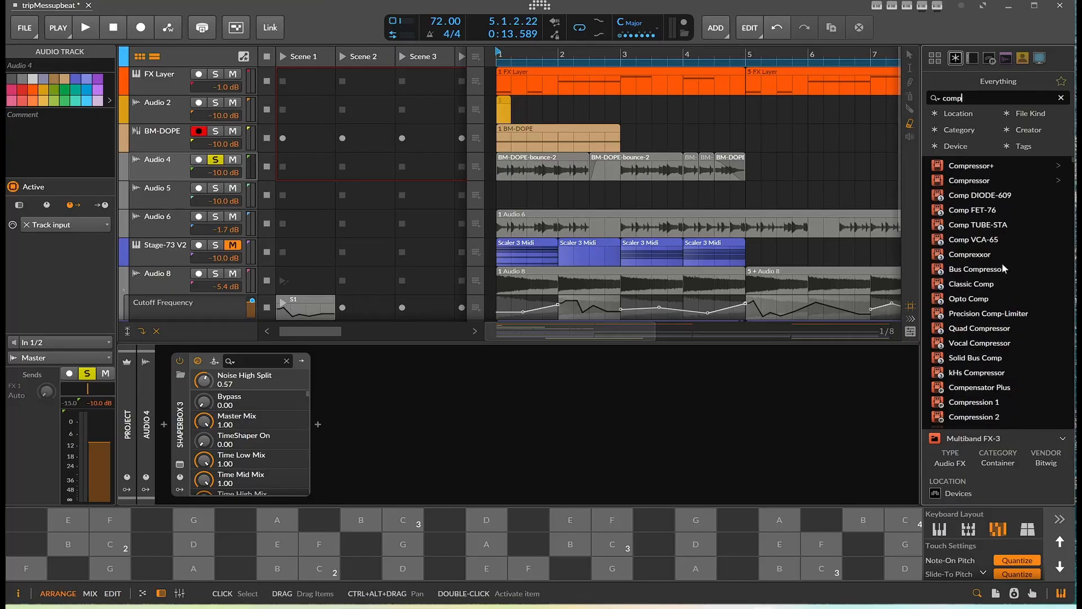
{"action": "scroll", "coordinate": [991, 254], "scroll_direction": "down", "scroll_amount": 10}
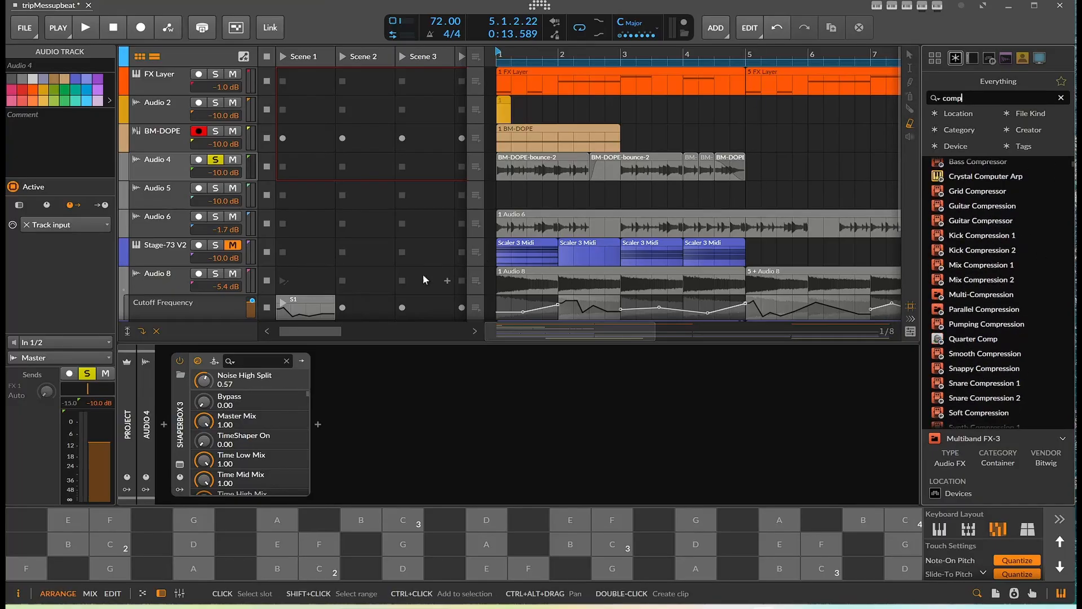
Step: Search the browser for "xcom" and add Grid XComp Multiband to Audio 4's device chain ahead of ShaperBox 3
{"action": "left_click", "coordinate": [168, 220]}
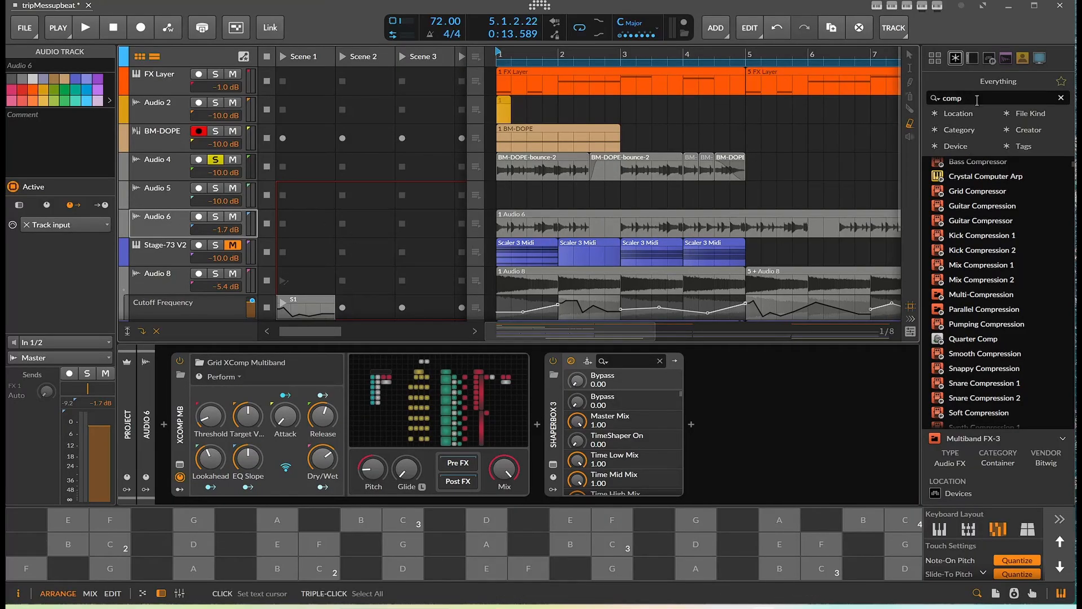
{"action": "left_click_drag", "start_coordinate": [975, 98], "coordinate": [867, 89]}
{"action": "type", "text": "xcom"}
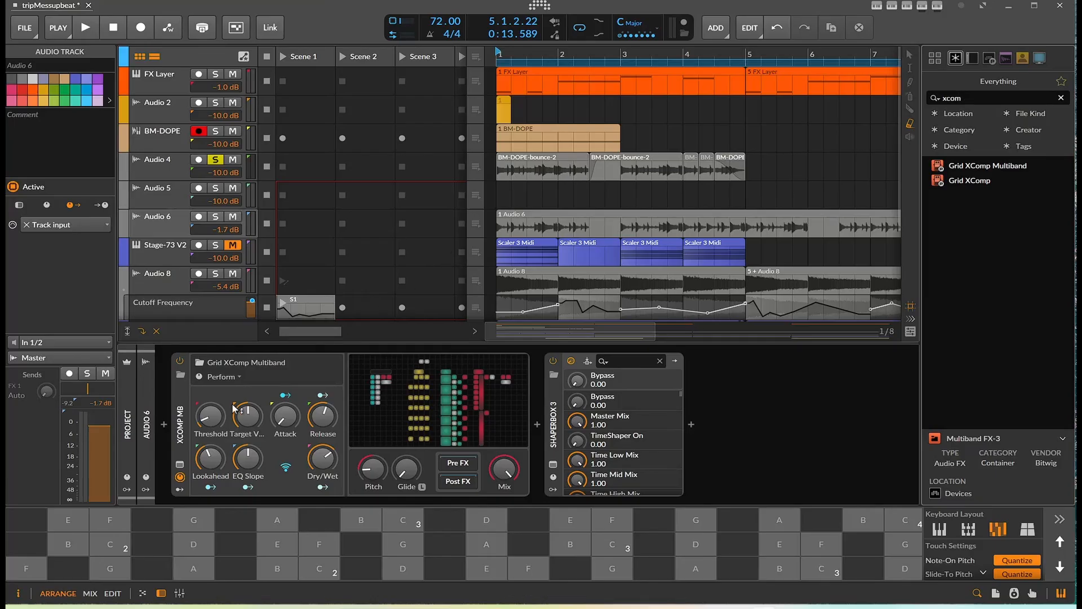
{"action": "left_click", "coordinate": [189, 428]}
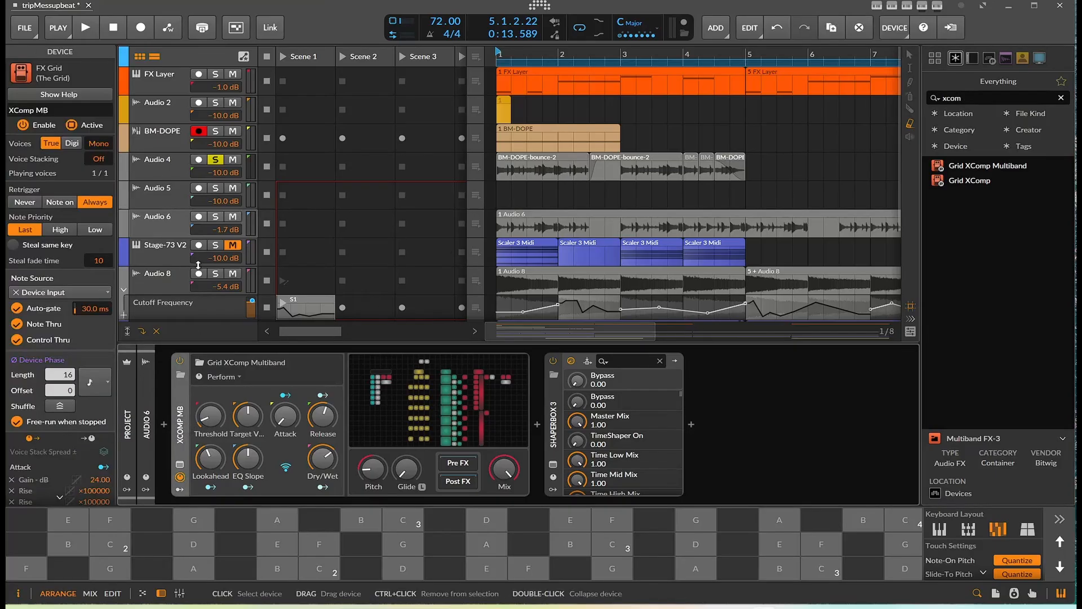
{"action": "left_click", "coordinate": [170, 163]}
{"action": "left_click", "coordinate": [958, 167]}
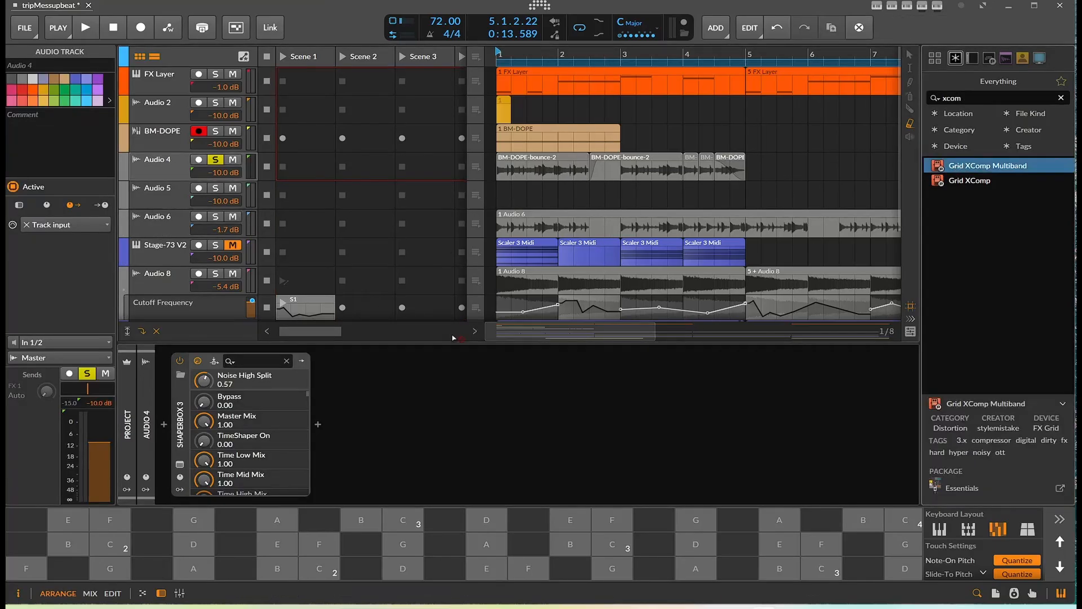
{"action": "key", "text": "Return"}
Step: Play back the compressed Audio 4 beat on its own and with Audio 8 soloed alongside it
{"action": "key", "text": "space"}
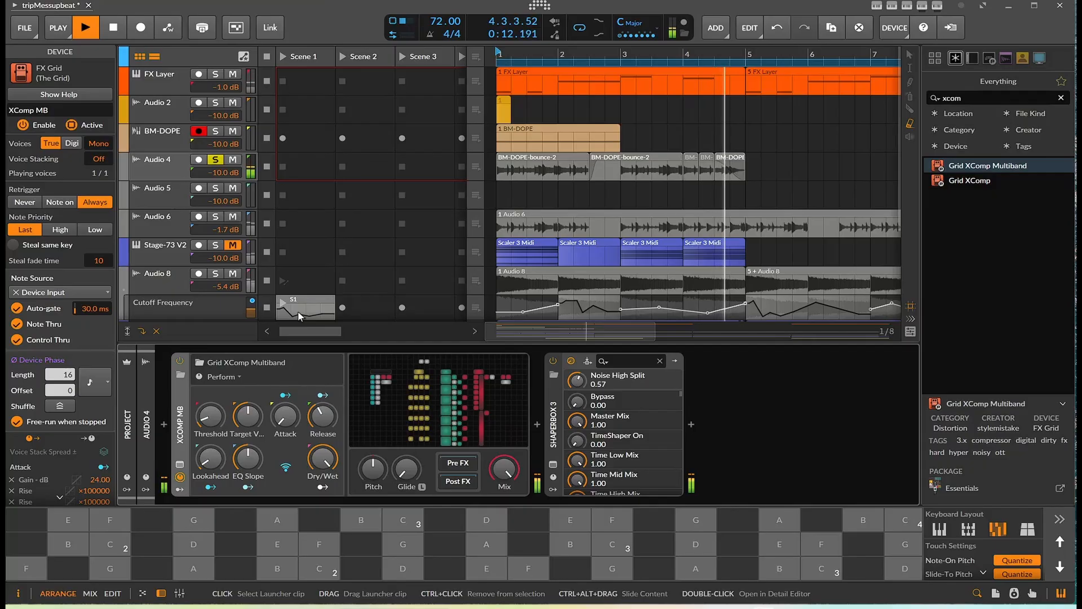
{"action": "key", "text": "space"}
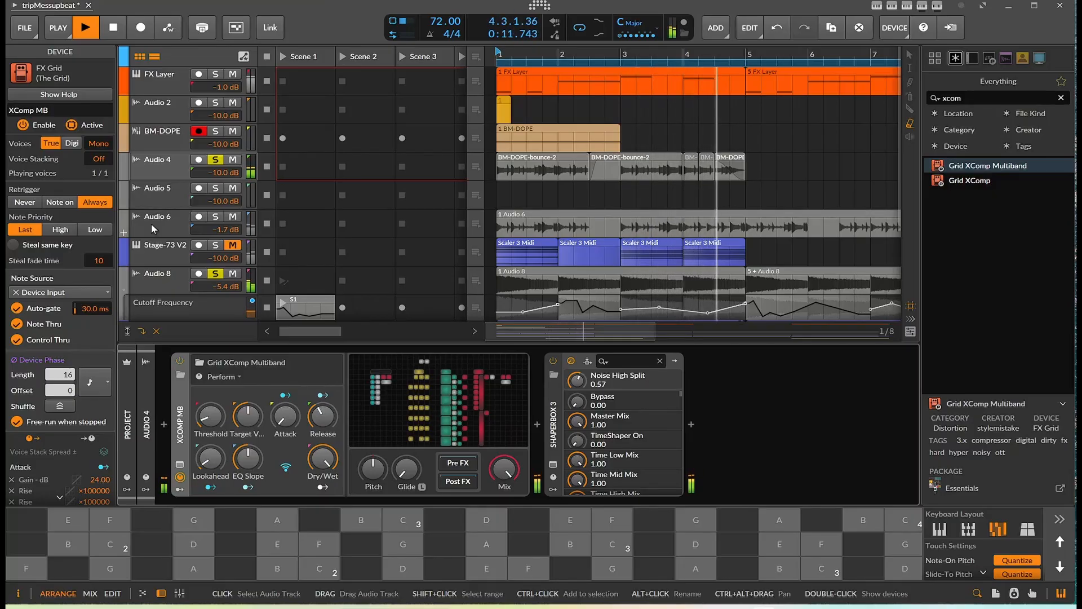
{"action": "left_click", "coordinate": [109, 32]}
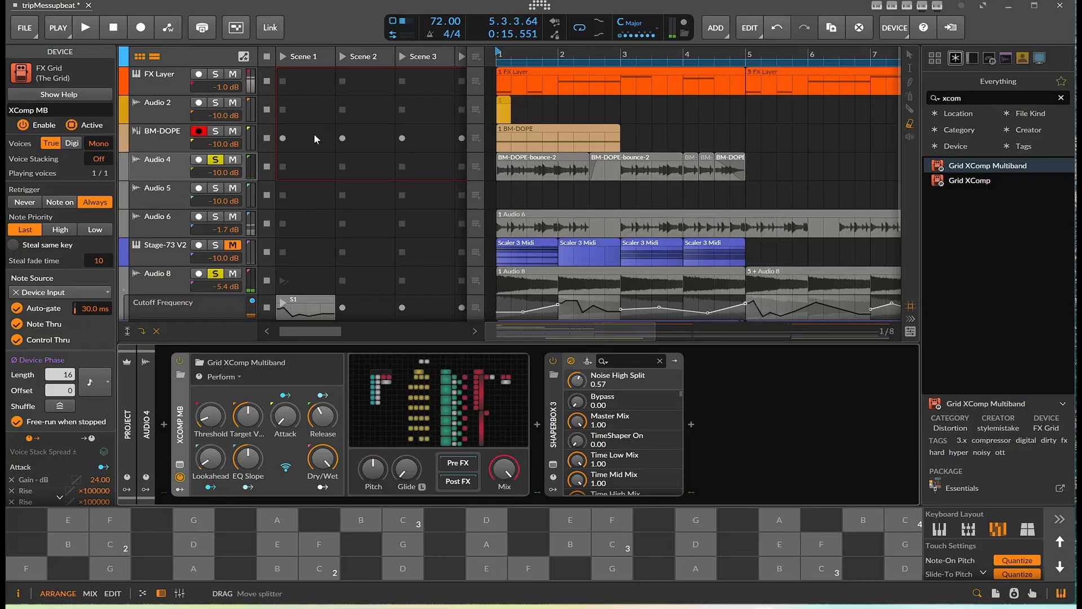
Step: Undo the erasing of the first Audio 8 clip and select that clip with the Pointer tool
{"action": "left_click", "coordinate": [529, 273]}
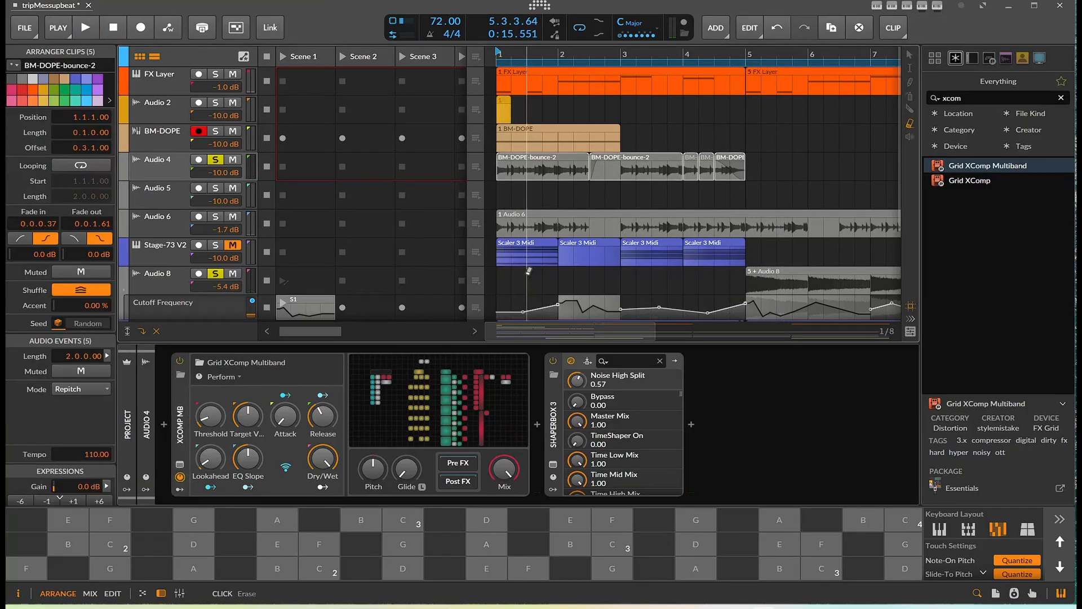
{"action": "key", "text": "ctrl+z"}
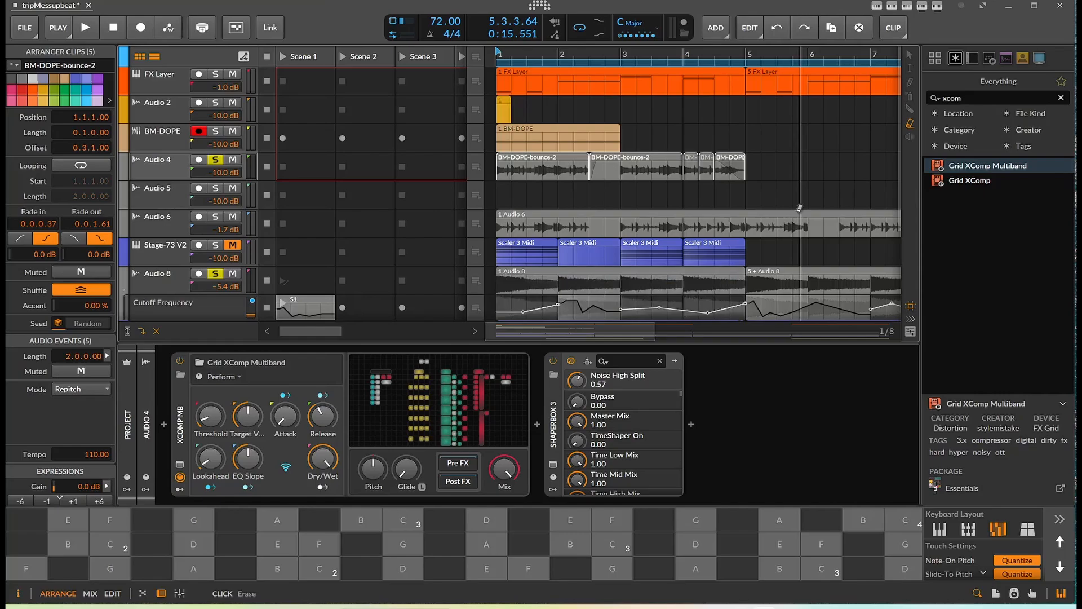
{"action": "left_click", "coordinate": [907, 54]}
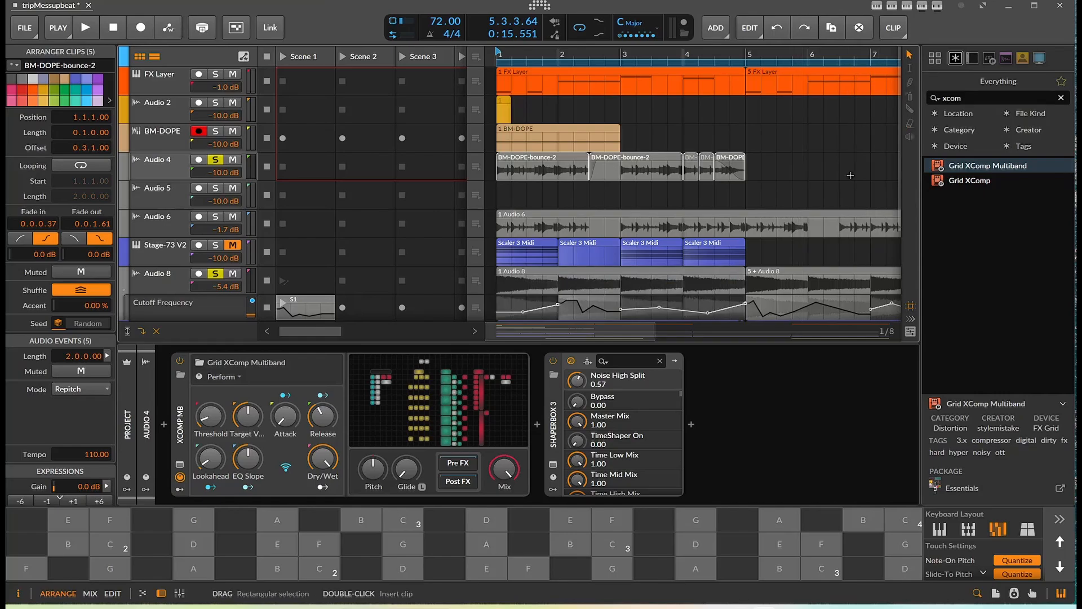
{"action": "left_click", "coordinate": [549, 273]}
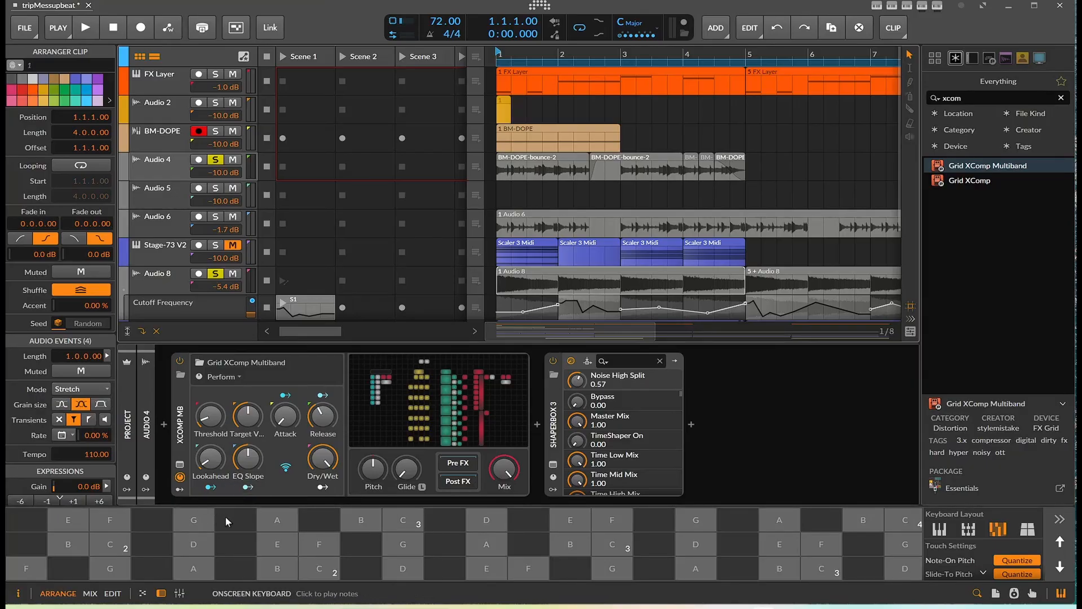
Step: Open Scaler 3 on the Stage-73 V2 track, and solo and unmute the track
{"action": "scroll", "coordinate": [180, 253], "scroll_direction": "down", "scroll_amount": 2}
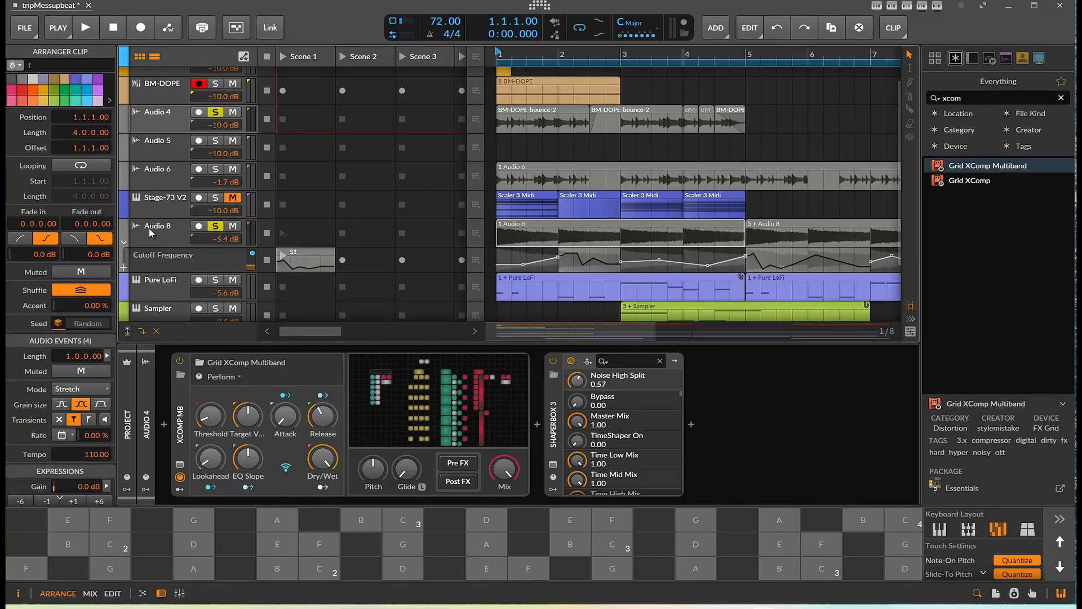
{"action": "left_click", "coordinate": [172, 208]}
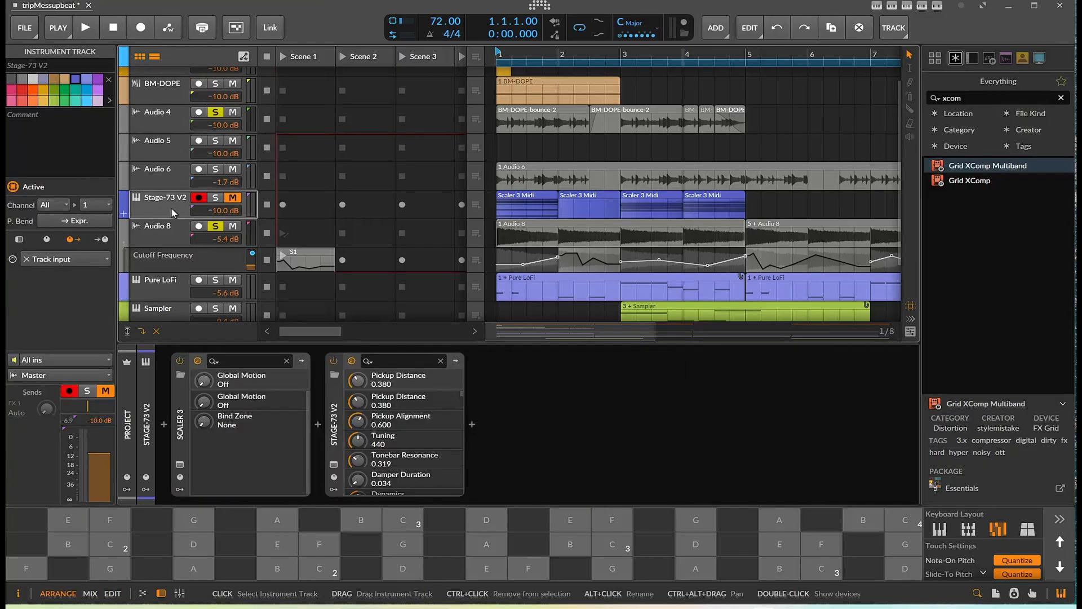
{"action": "left_click", "coordinate": [180, 464]}
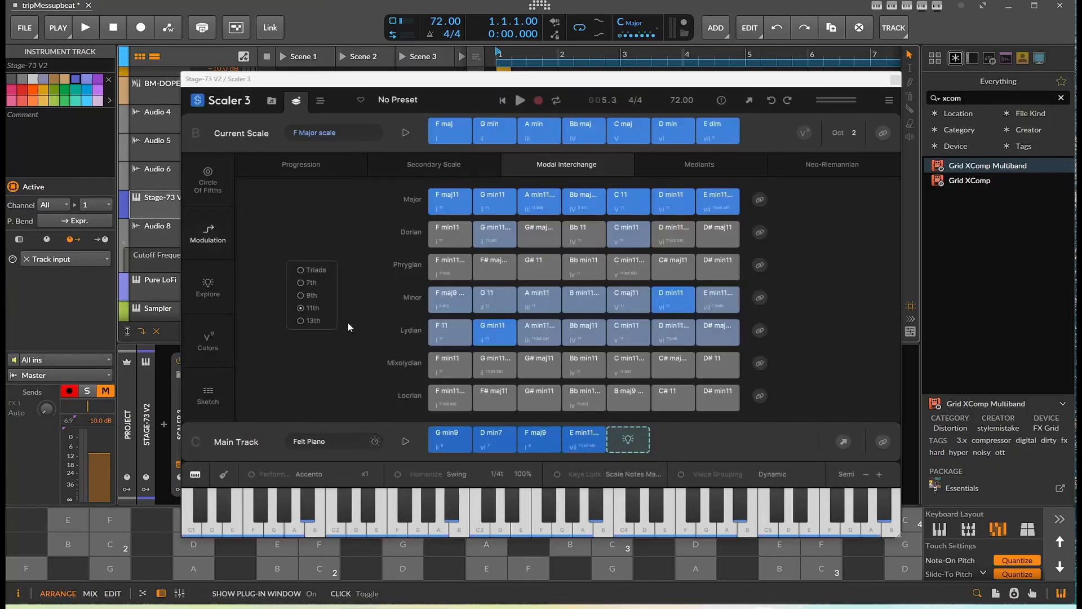
{"action": "left_click", "coordinate": [445, 448]}
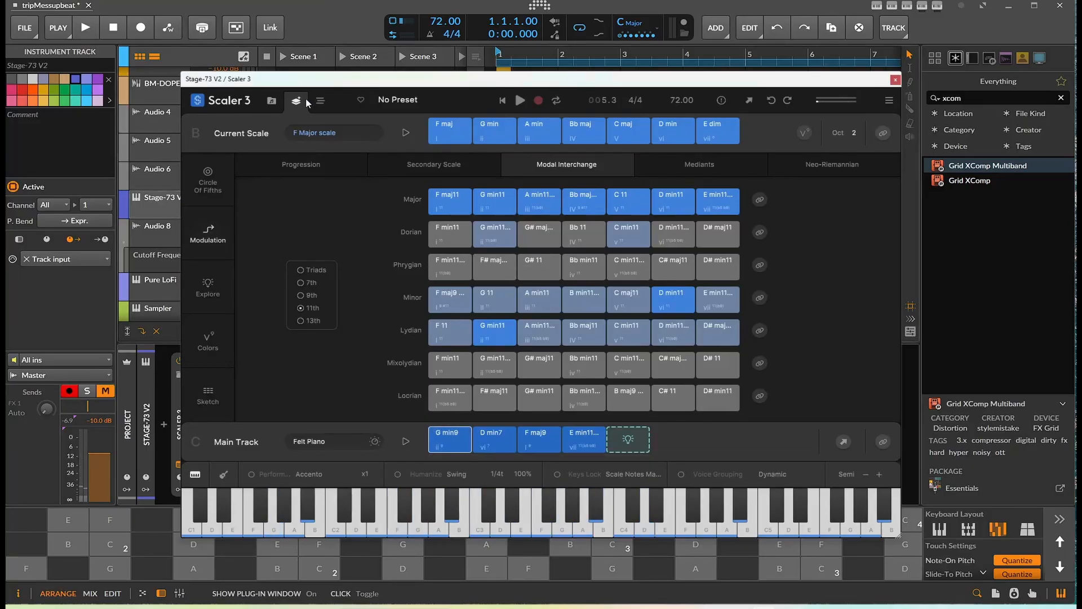
{"action": "left_click_drag", "start_coordinate": [303, 81], "coordinate": [474, 96]}
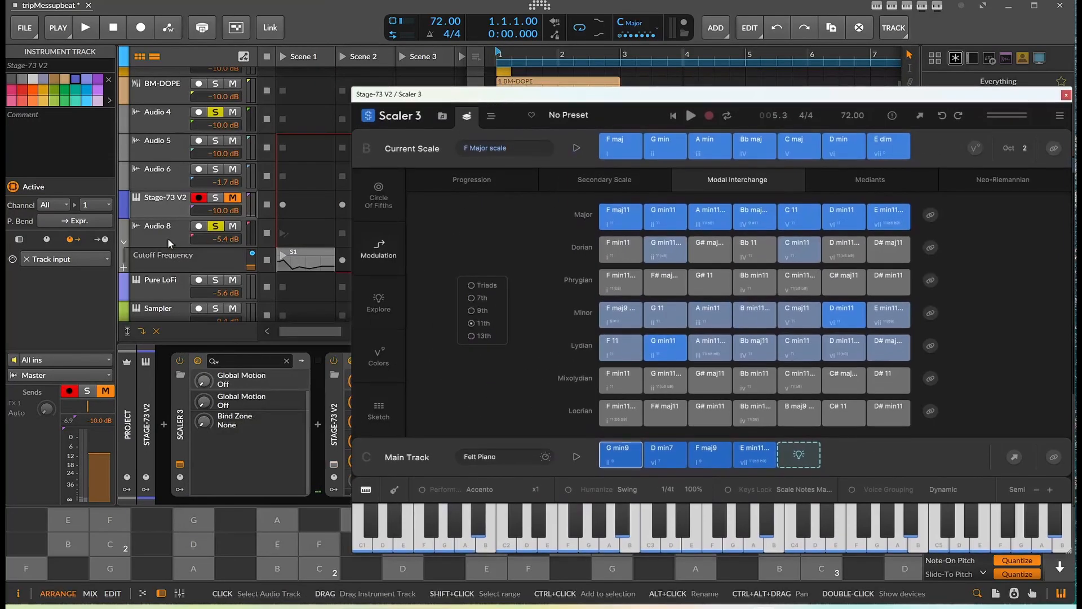
{"action": "left_click", "coordinate": [216, 197]}
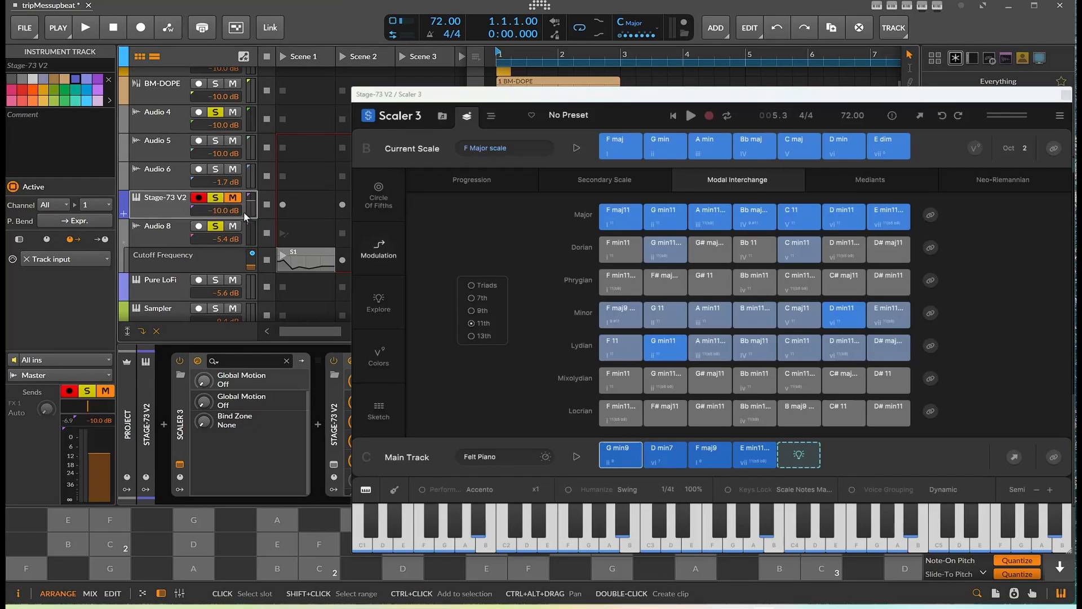
Step: Audition the G min9, D min7, F maj9 and E min11 chords in Scaler 3's main track and close the plug-in window
{"action": "left_click", "coordinate": [622, 463]}
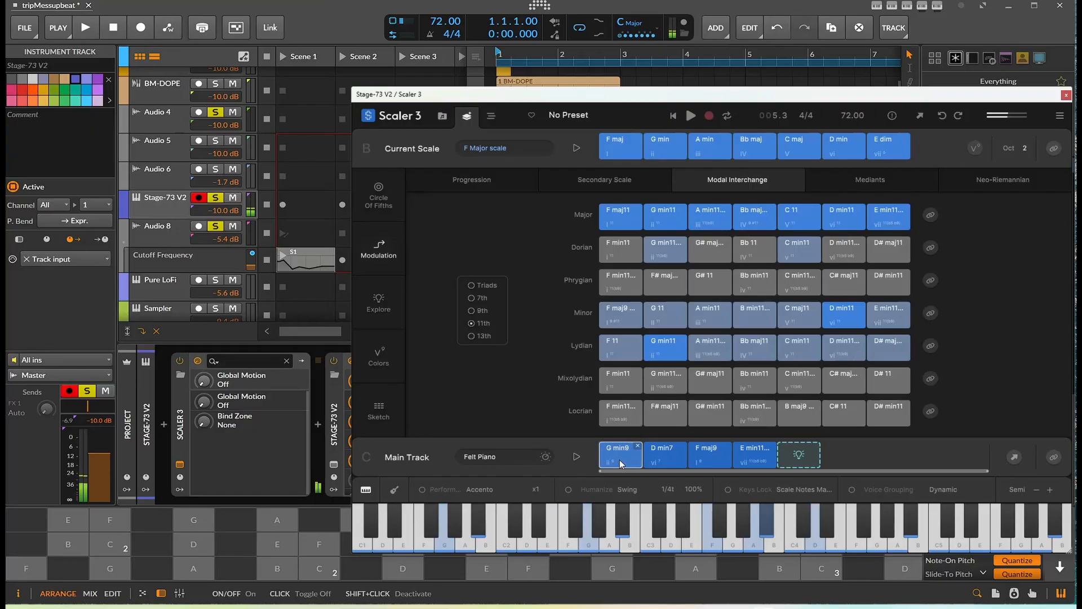
{"action": "left_click", "coordinate": [678, 456]}
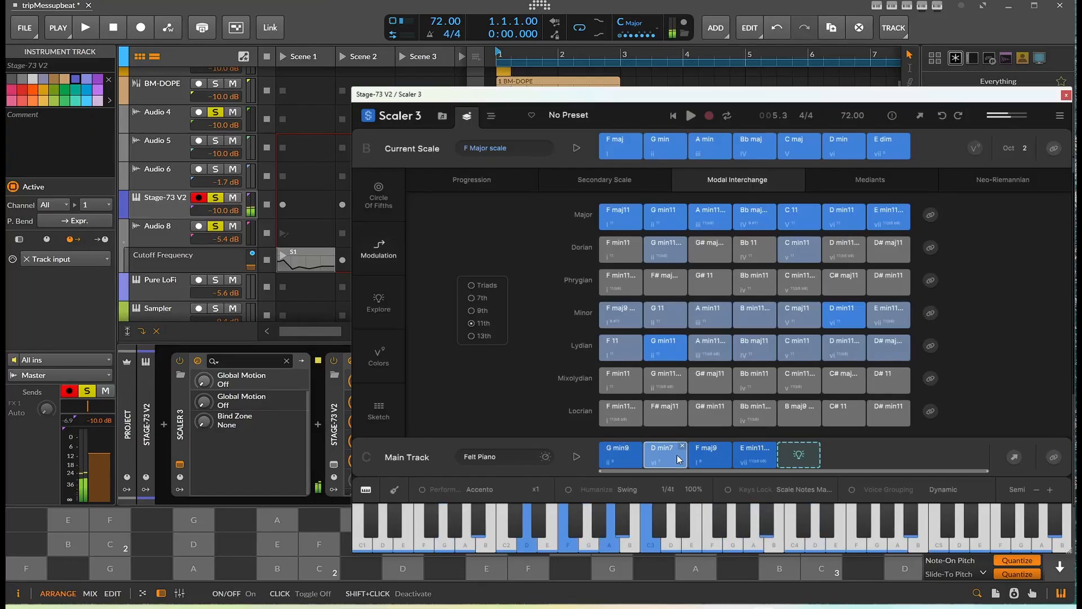
{"action": "left_click", "coordinate": [709, 457]}
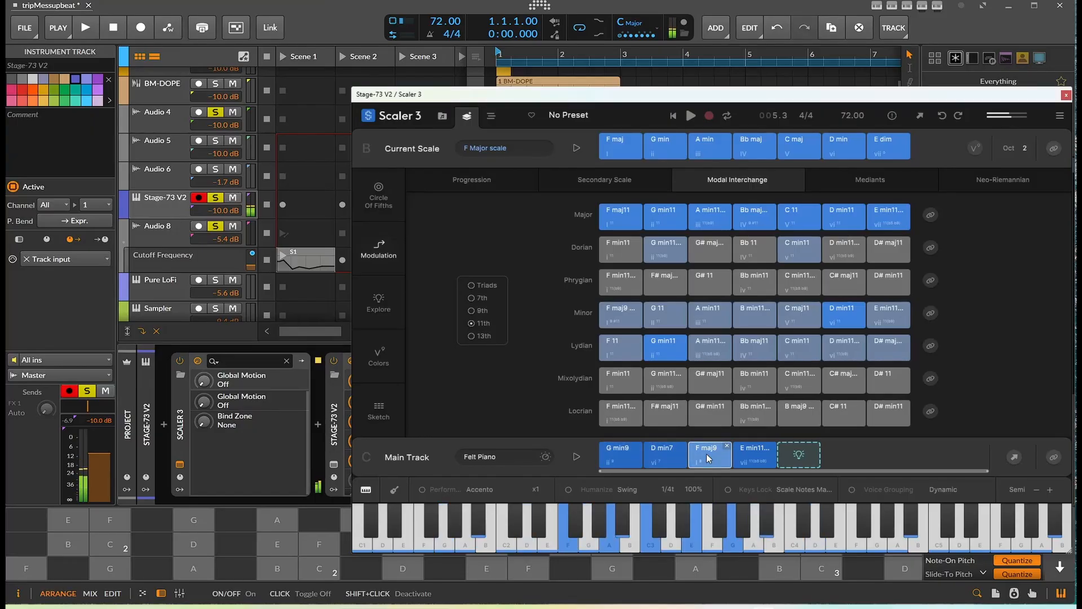
{"action": "left_click", "coordinate": [746, 459]}
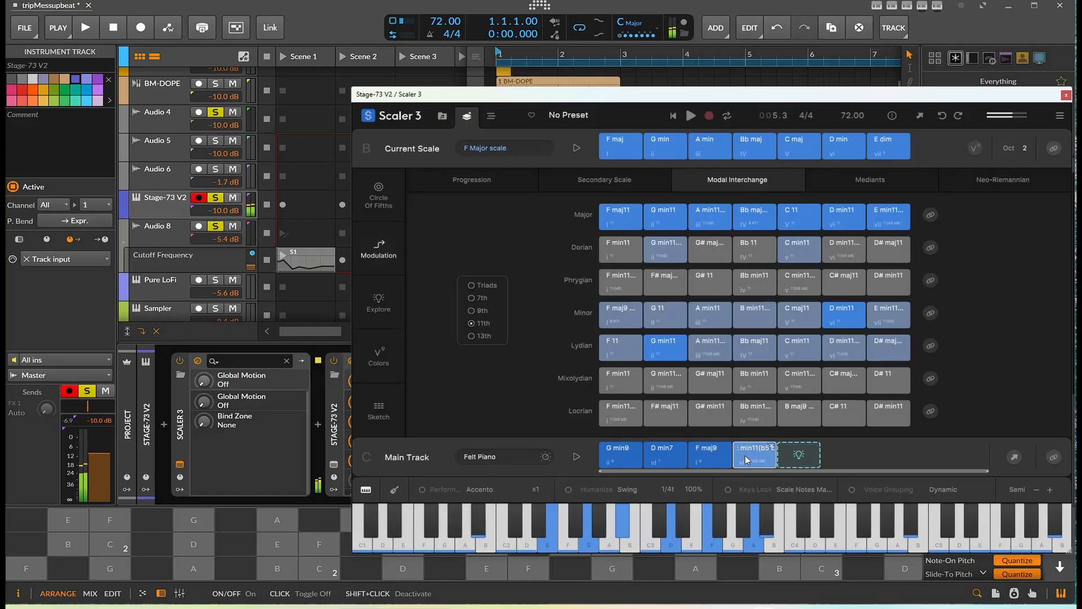
{"action": "left_click", "coordinate": [679, 458]}
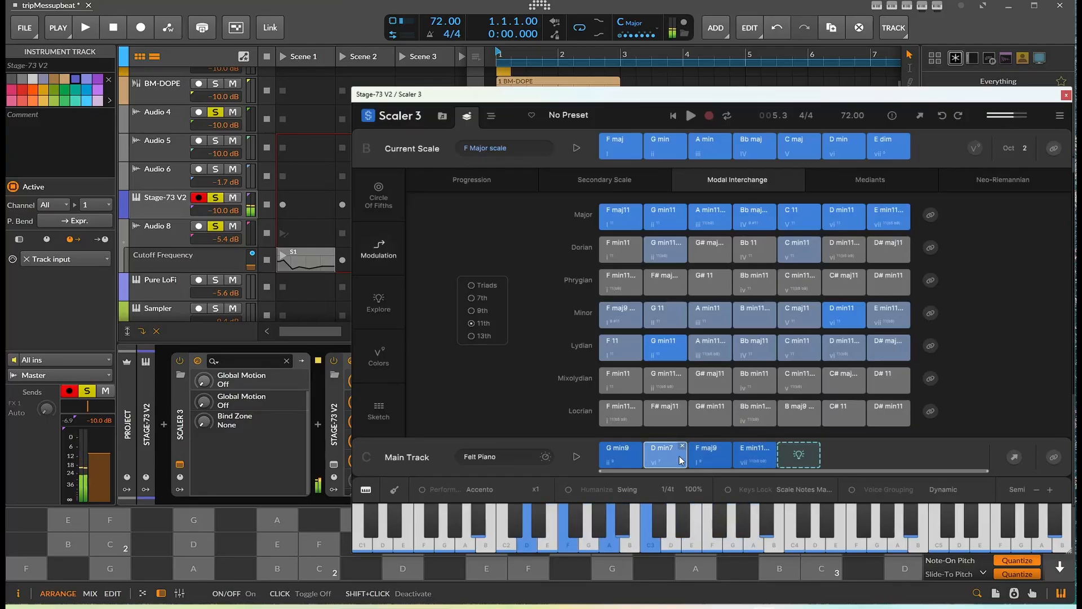
{"action": "left_click", "coordinate": [621, 461]}
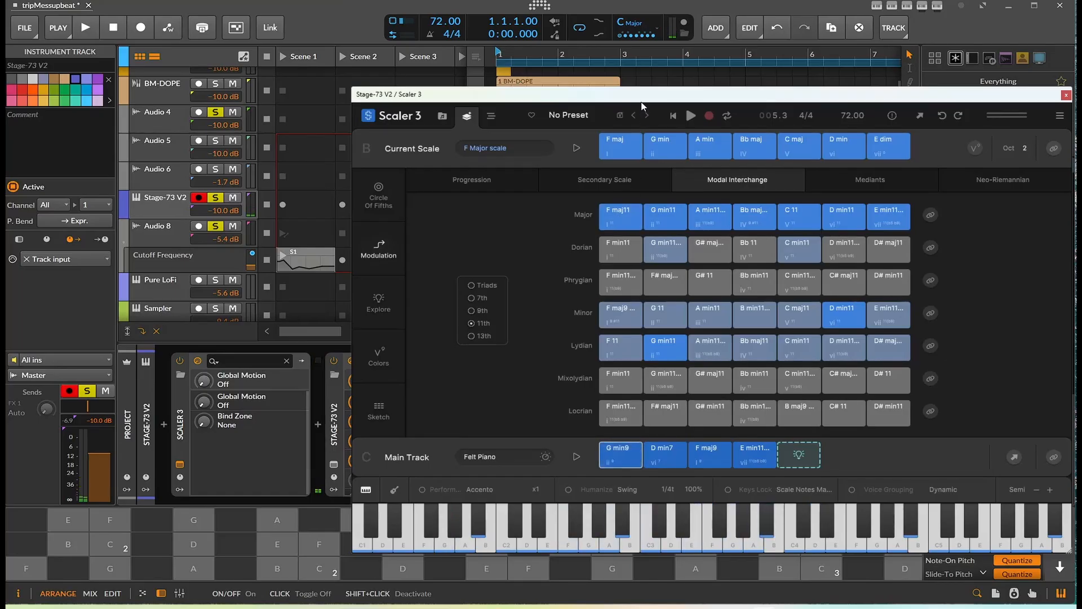
{"action": "left_click_drag", "start_coordinate": [640, 102], "coordinate": [505, 65]}
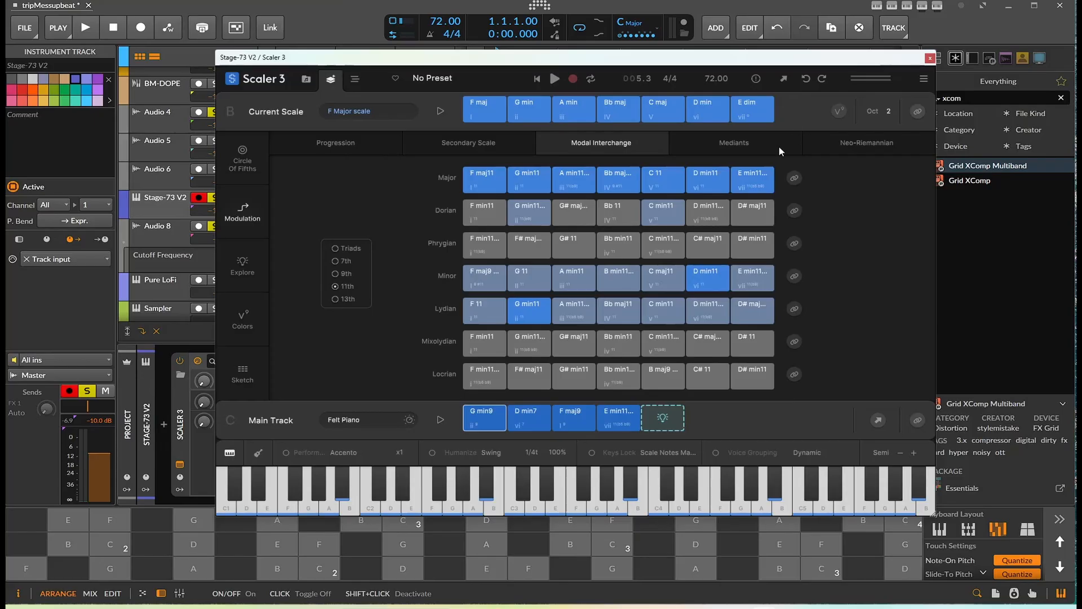
{"action": "left_click", "coordinate": [533, 414]}
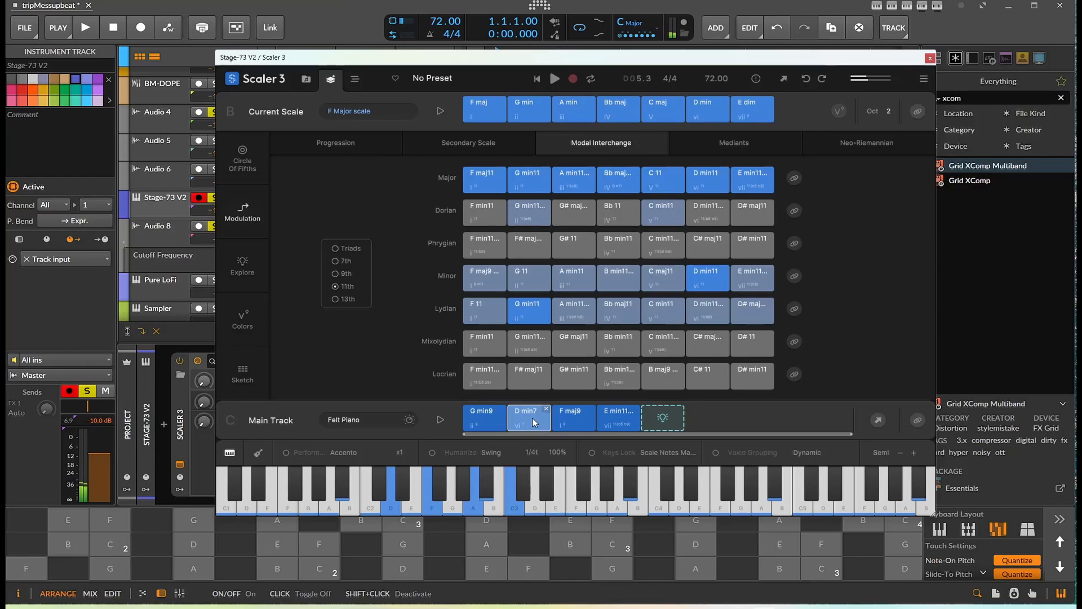
{"action": "left_click", "coordinate": [929, 58]}
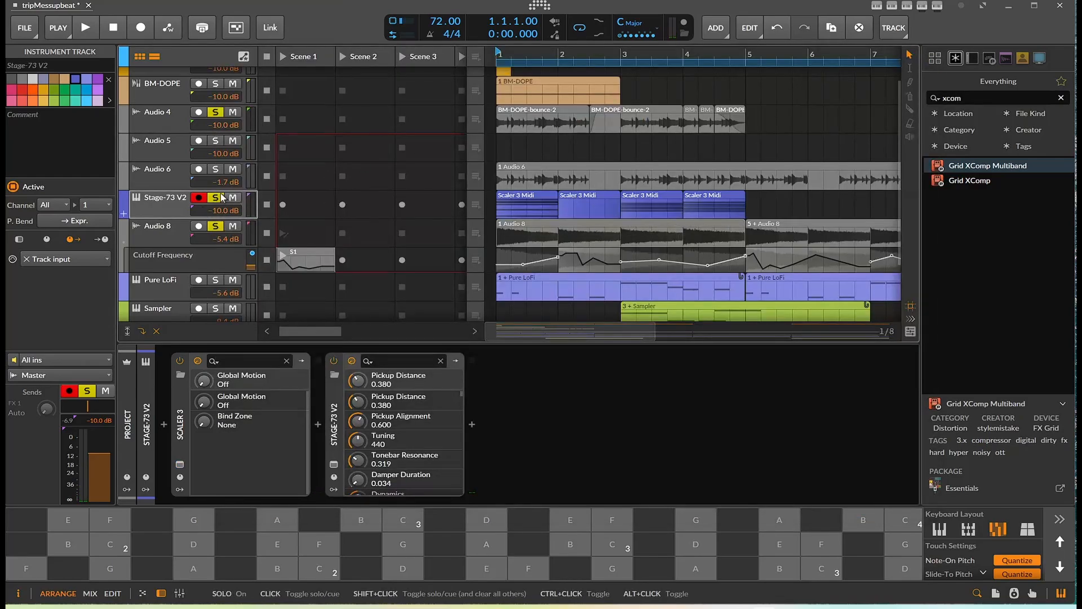
Step: Mute the Stage-73 V2 track and play the beat together with the first Audio 8 clip
{"action": "left_click", "coordinate": [234, 197]}
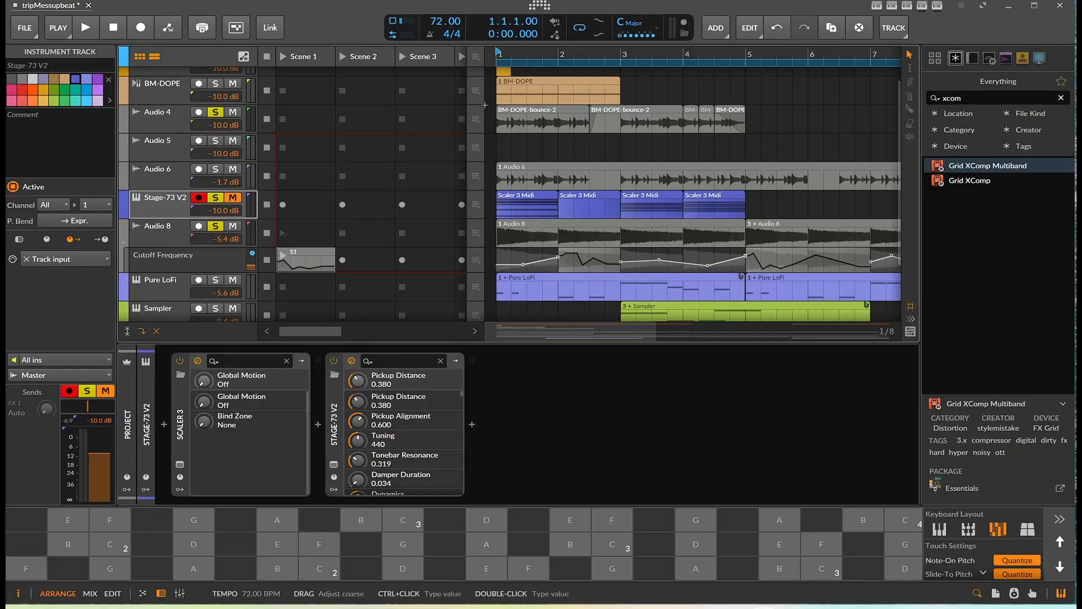
{"action": "left_click", "coordinate": [519, 228]}
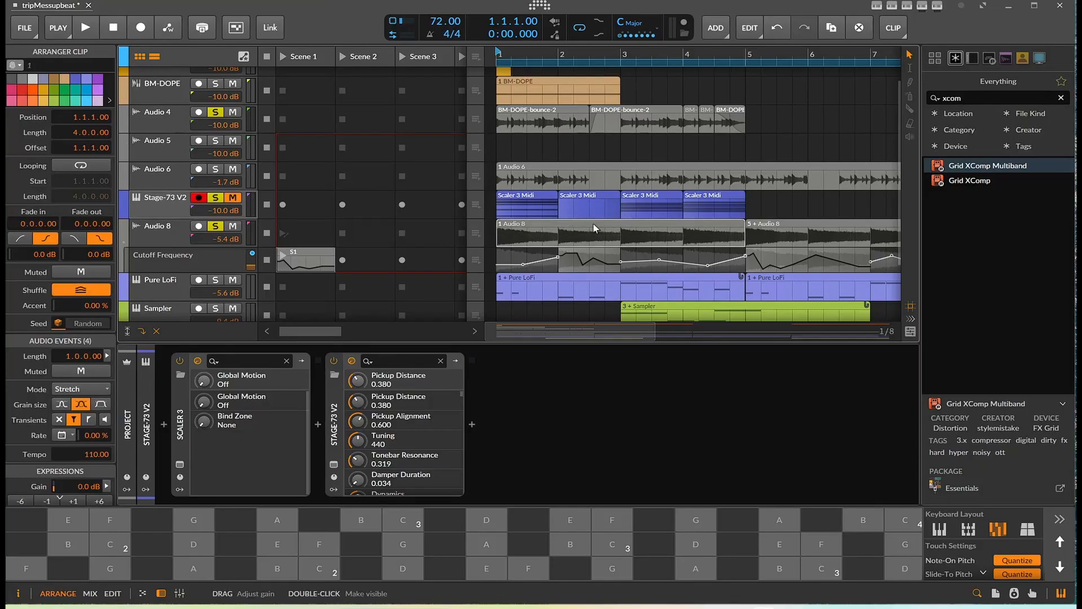
{"action": "key", "text": "space"}
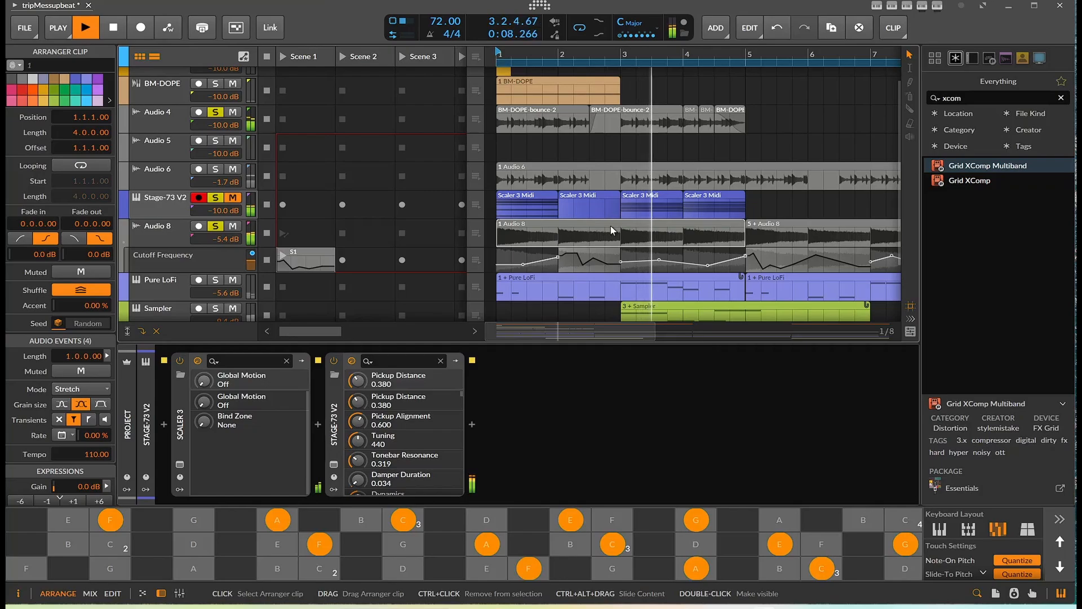
{"action": "key", "text": "space"}
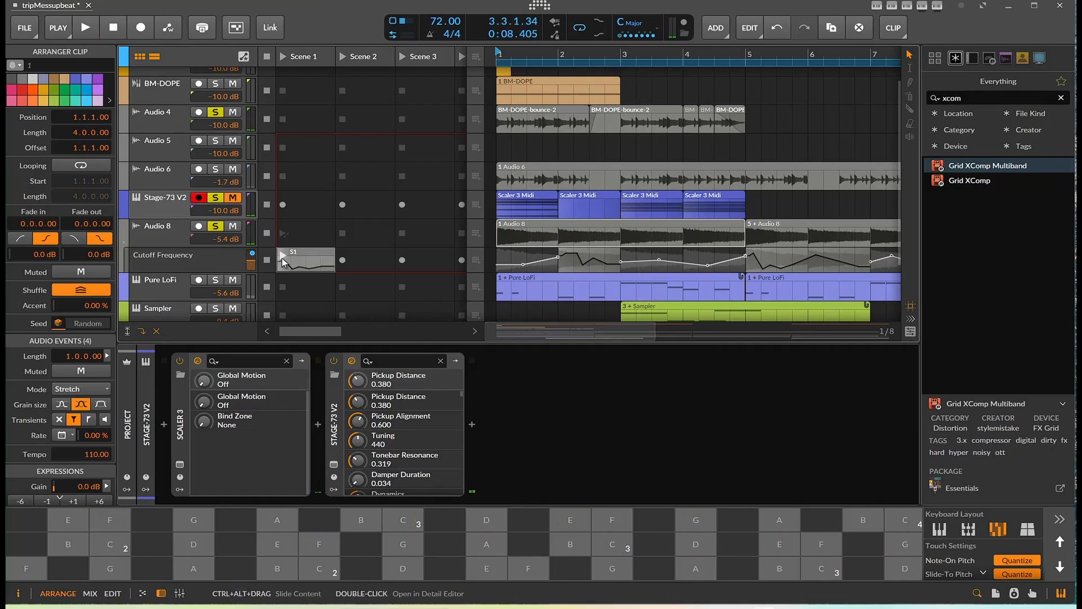
Step: Solo the Pure LoFi track, play it with the beat and Audio 8 from the start, and examine its device chain
{"action": "left_click", "coordinate": [96, 27]}
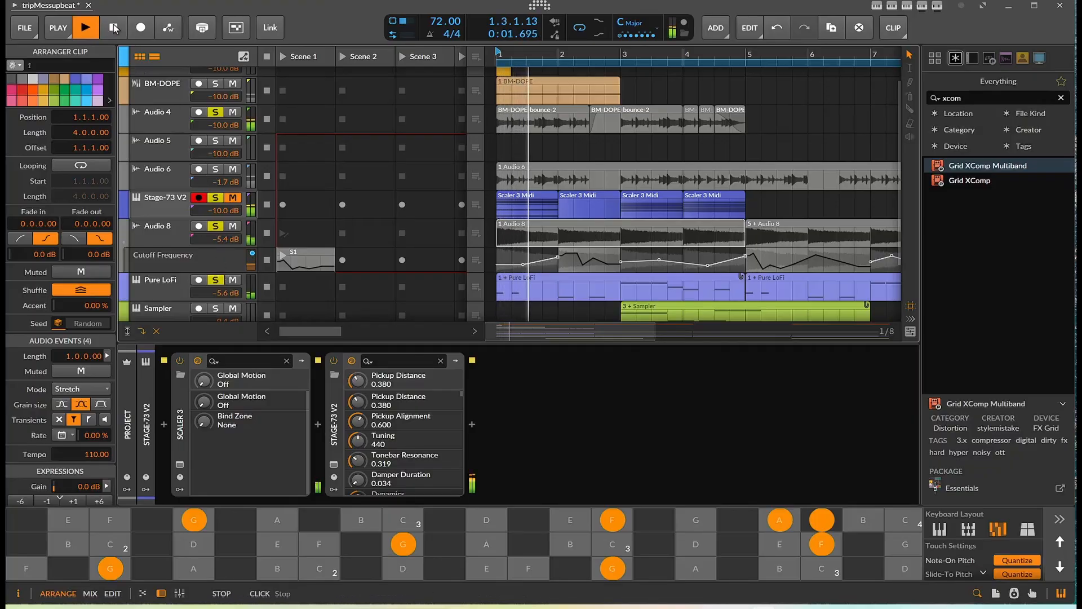
{"action": "left_click", "coordinate": [164, 286]}
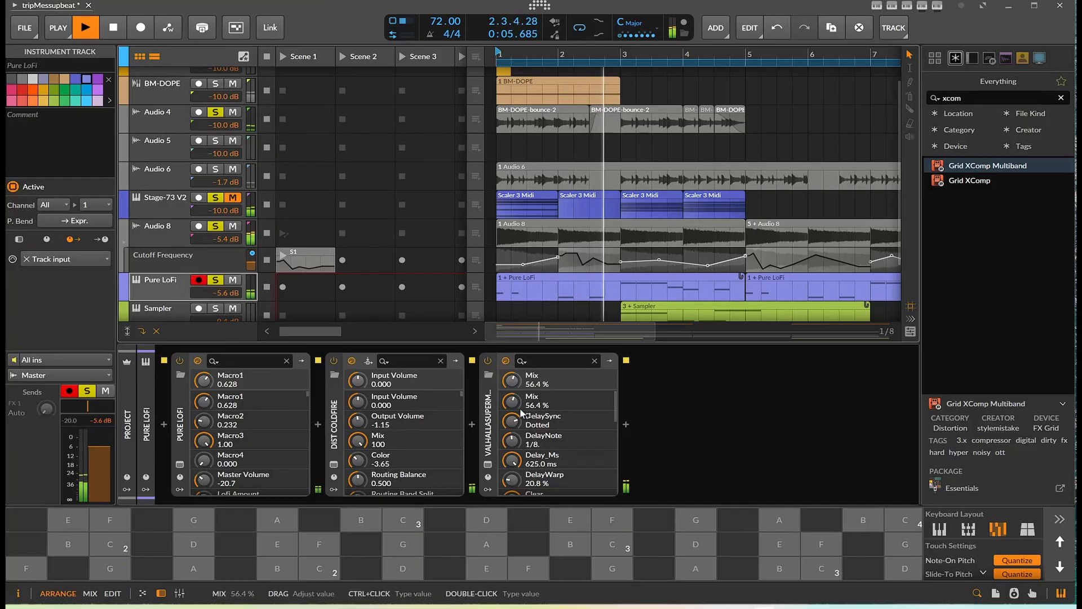
{"action": "mouse_move", "coordinate": [521, 413]}
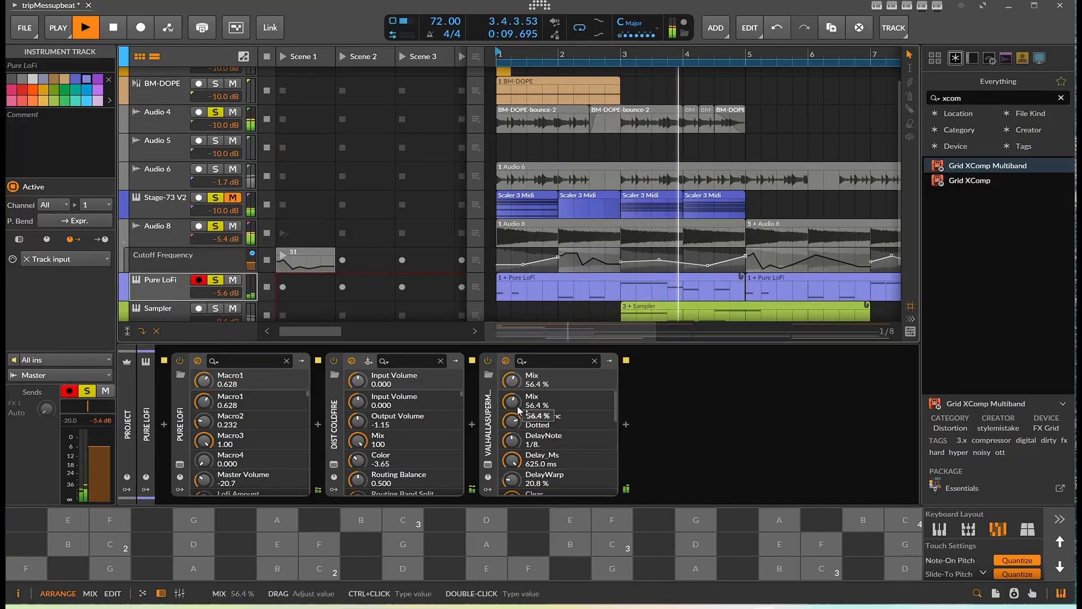
{"action": "scroll", "coordinate": [209, 231], "scroll_direction": "down", "scroll_amount": 3}
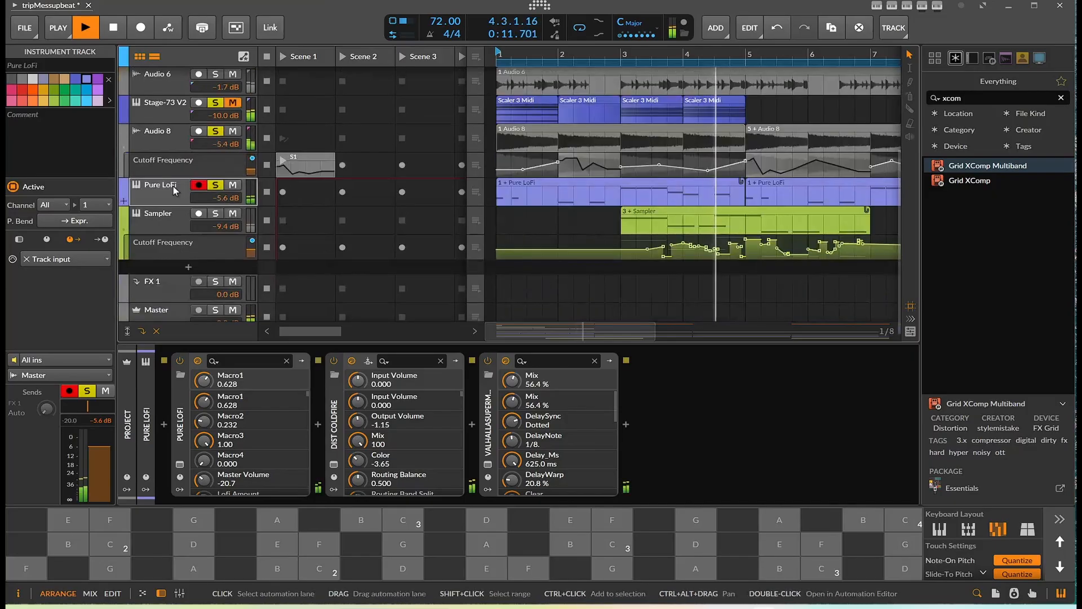
{"action": "left_click", "coordinate": [119, 30]}
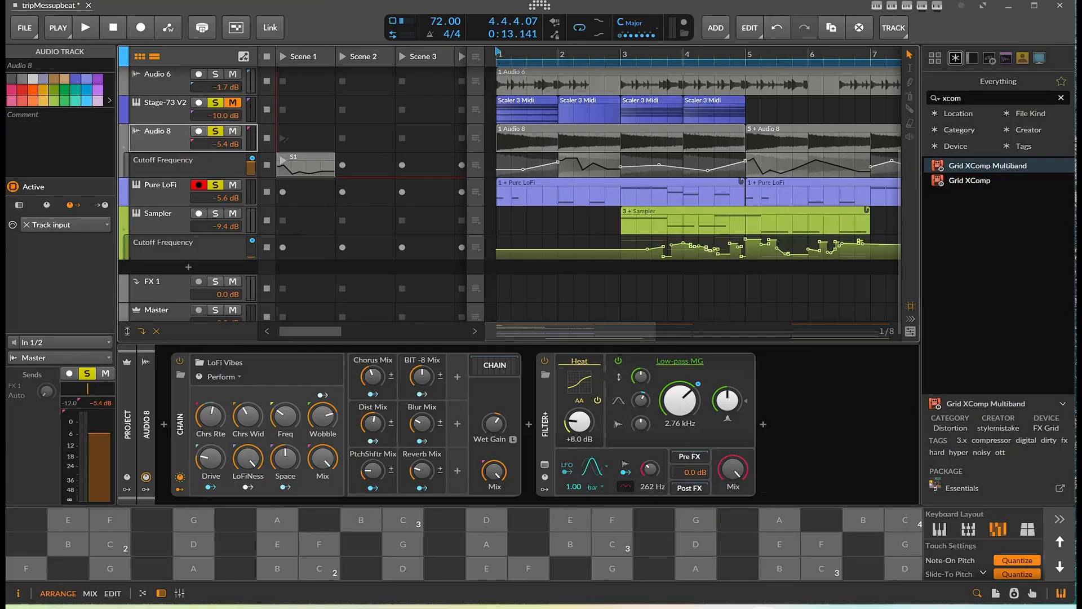
Step: Show the notes of the first Pure LoFi clip together with the first Scaler 3 Midi clip on an unfolded piano roll
{"action": "left_click_drag", "start_coordinate": [685, 409], "coordinate": [686, 408]}
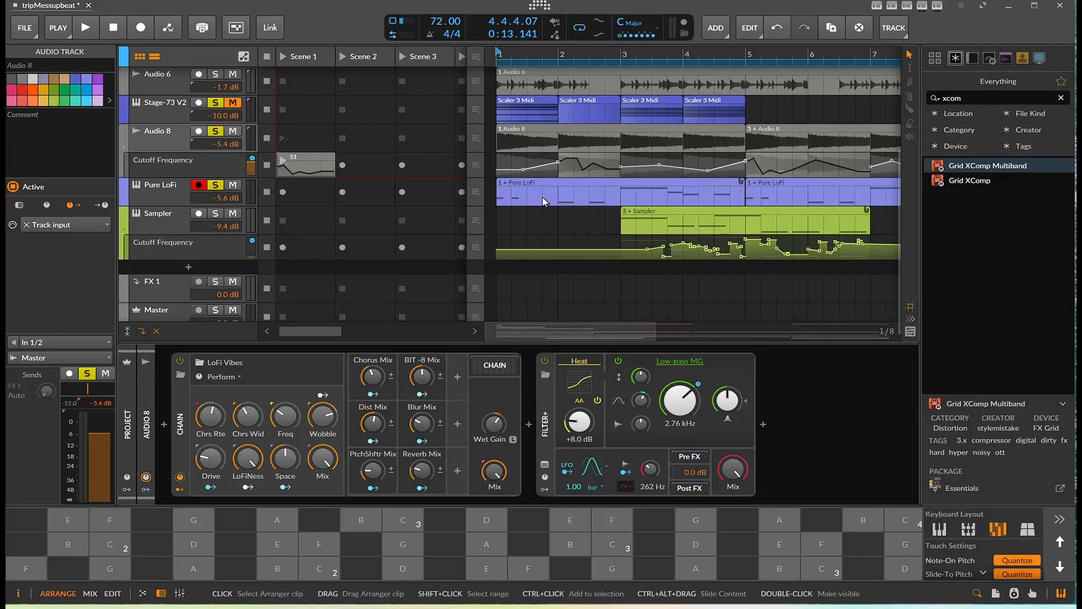
{"action": "left_click", "coordinate": [549, 184]}
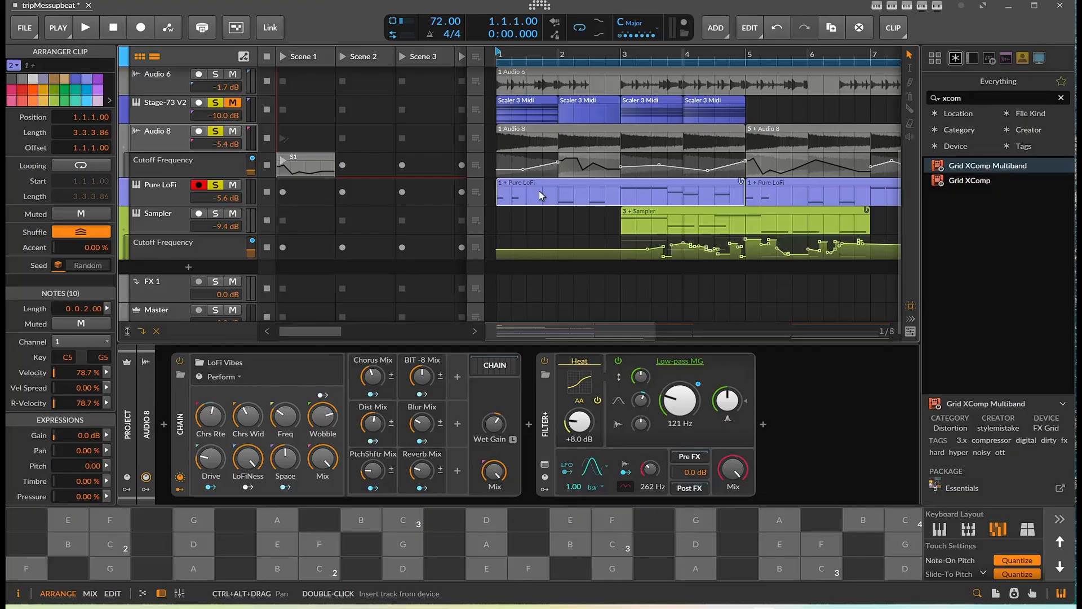
{"action": "left_click", "coordinate": [529, 116], "text": "ctrl"}
{"action": "left_click", "coordinate": [143, 593]}
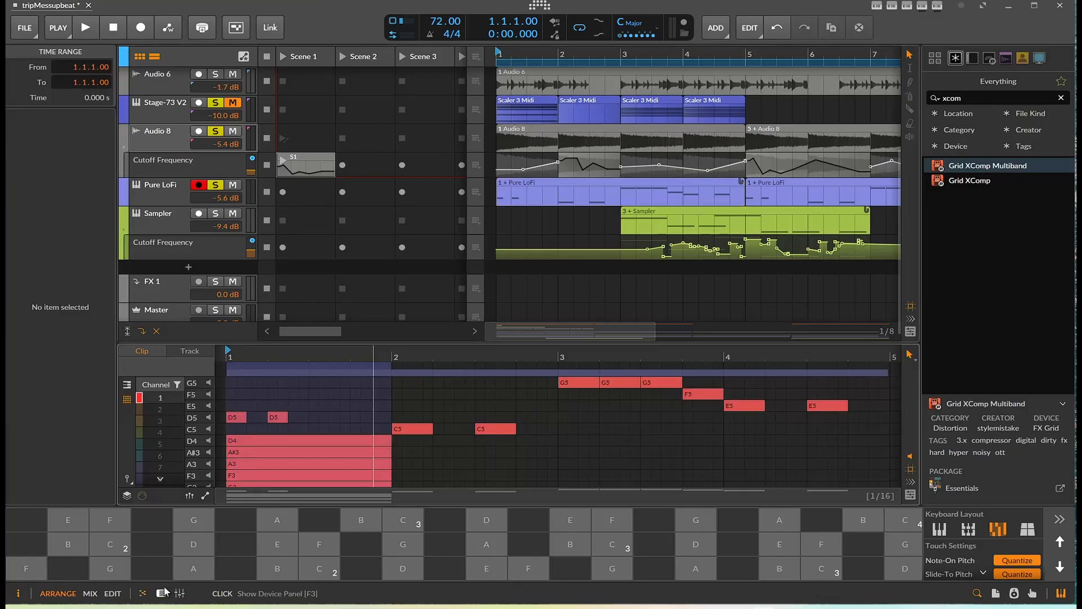
{"action": "left_click", "coordinate": [126, 385]}
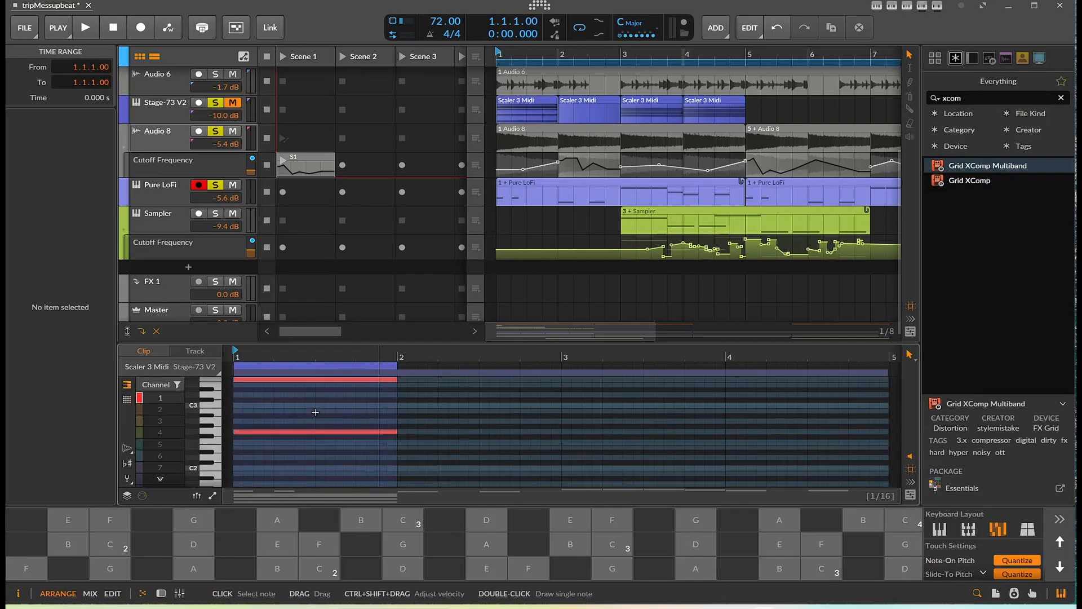
{"action": "scroll", "coordinate": [315, 412], "scroll_direction": "up", "scroll_amount": 5}
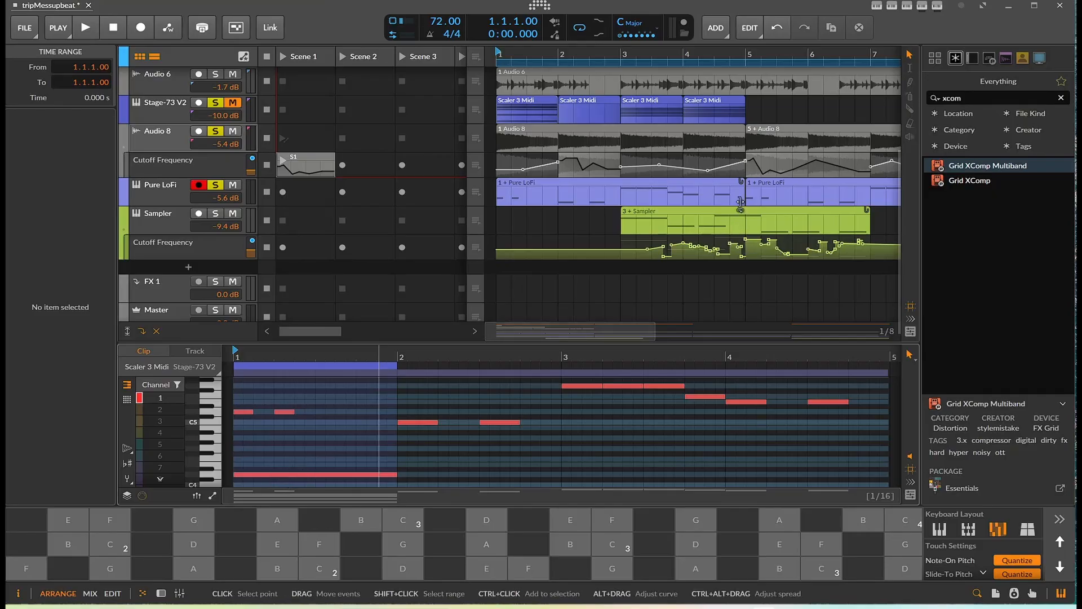
Step: Add the remaining three Scaler 3 Midi clips to the selection and enlarge the note editor to compare melody and chords
{"action": "left_click", "coordinate": [604, 101], "text": "ctrl"}
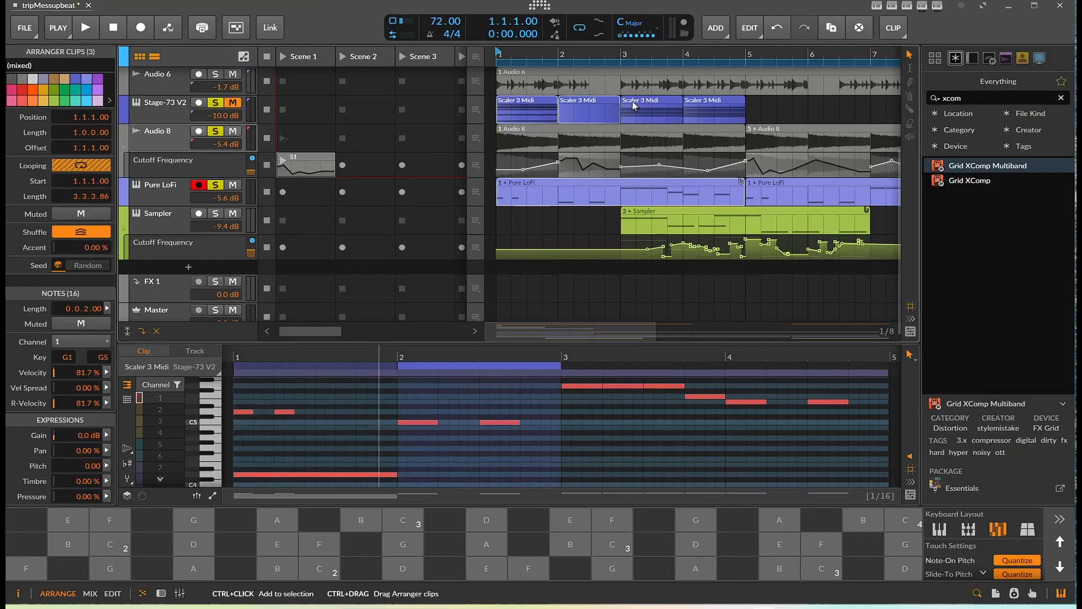
{"action": "left_click", "coordinate": [659, 101], "text": "ctrl"}
{"action": "left_click", "coordinate": [701, 99], "text": "ctrl"}
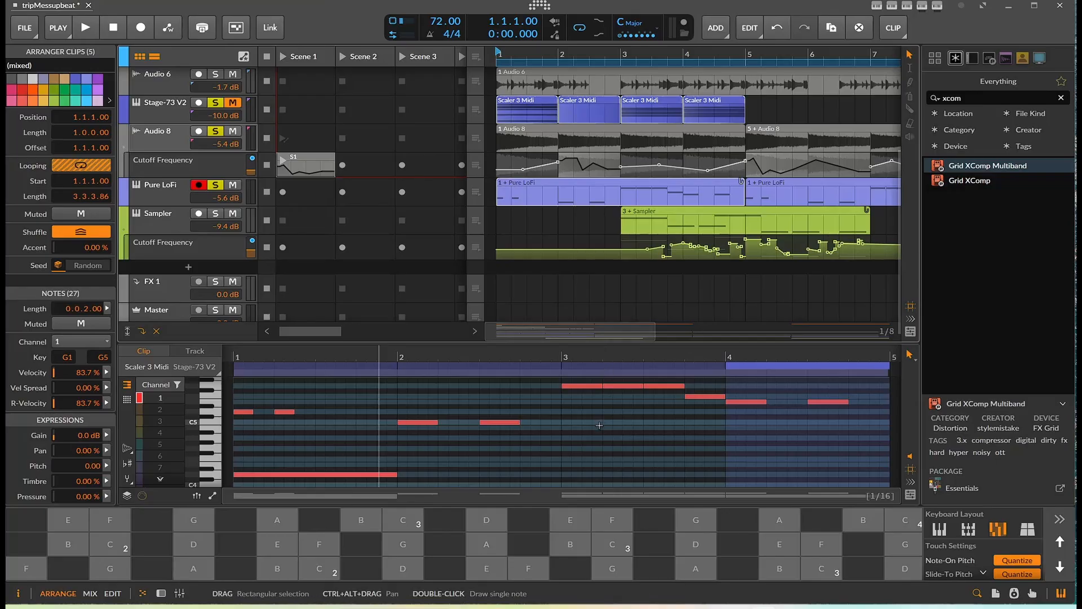
{"action": "scroll", "coordinate": [600, 425], "scroll_direction": "down", "scroll_amount": 6}
{"action": "scroll", "coordinate": [600, 425], "scroll_direction": "up", "scroll_amount": 4}
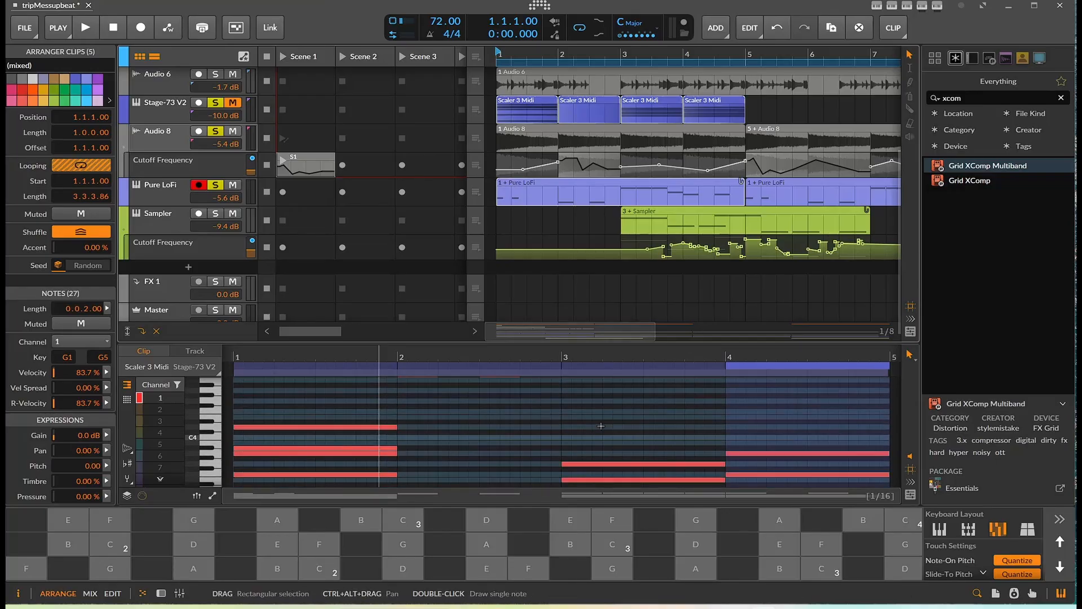
{"action": "scroll", "coordinate": [601, 425], "scroll_direction": "up", "scroll_amount": 2}
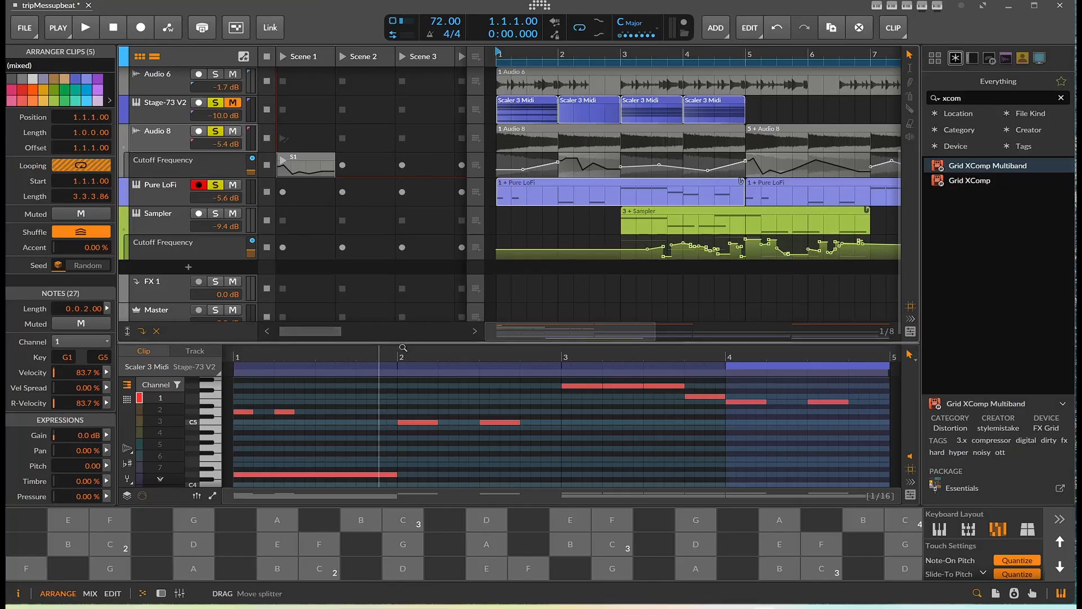
{"action": "left_click_drag", "start_coordinate": [399, 344], "coordinate": [399, 222]}
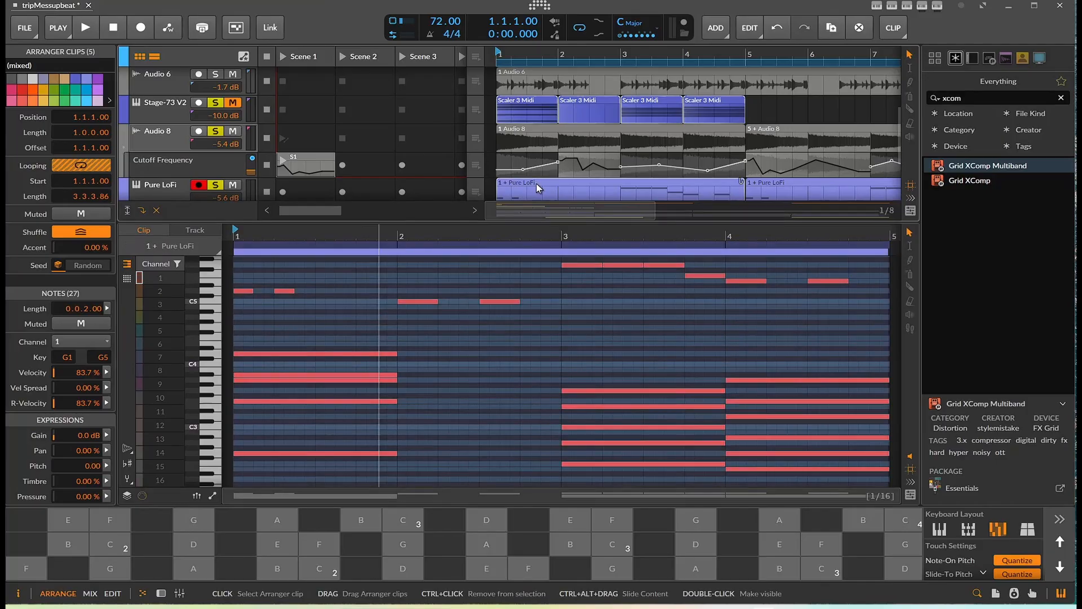
Step: Compare the whole-track and selected-clip note views, and add a pitch expression point at 1.2.2 in the first chord
{"action": "left_click", "coordinate": [249, 354]}
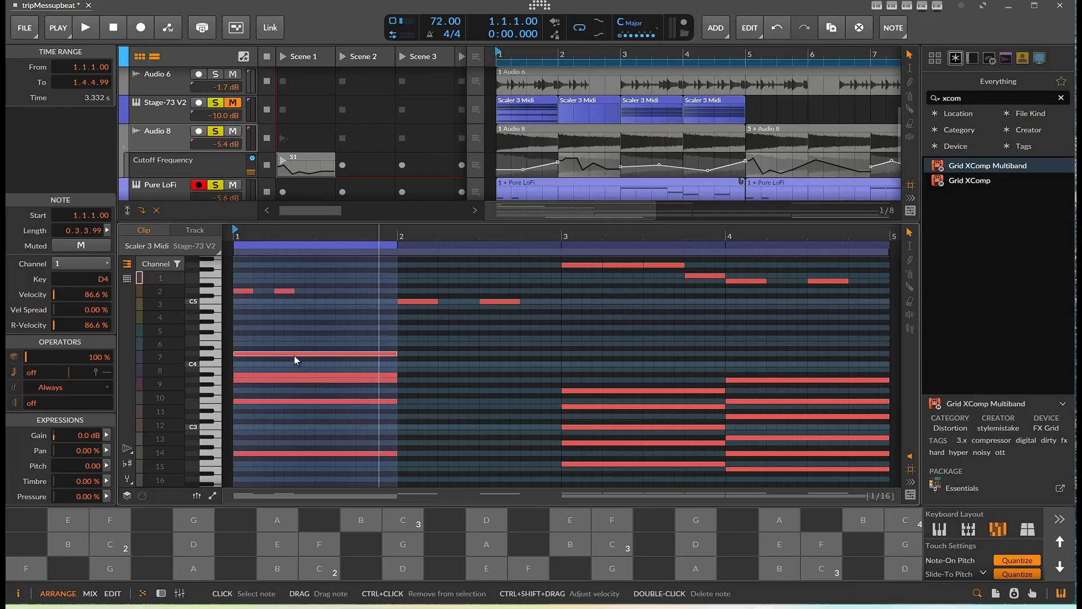
{"action": "left_click", "coordinate": [198, 229]}
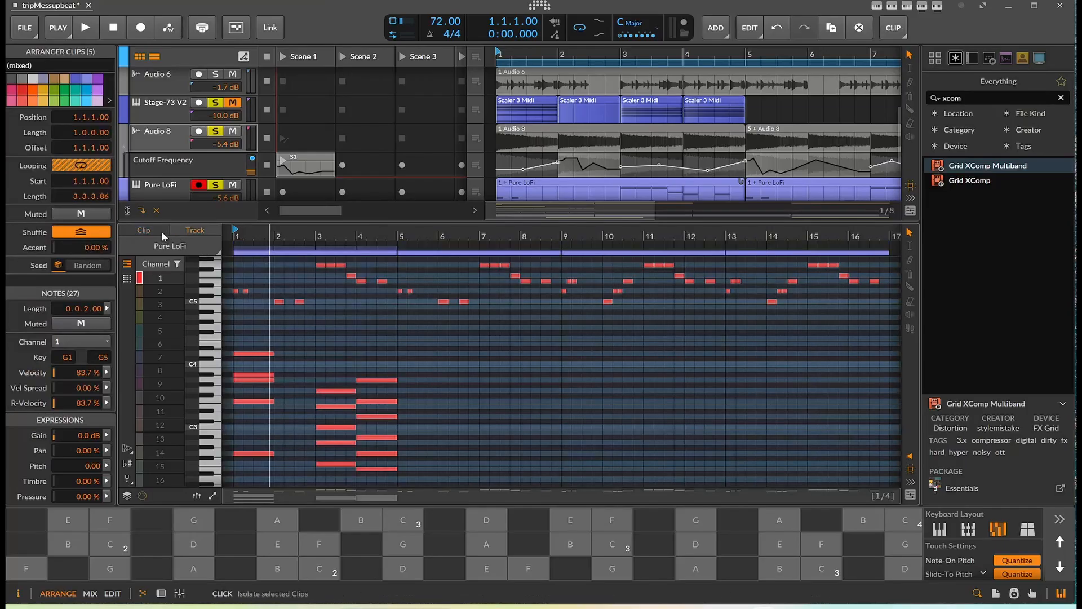
{"action": "left_click", "coordinate": [161, 232]}
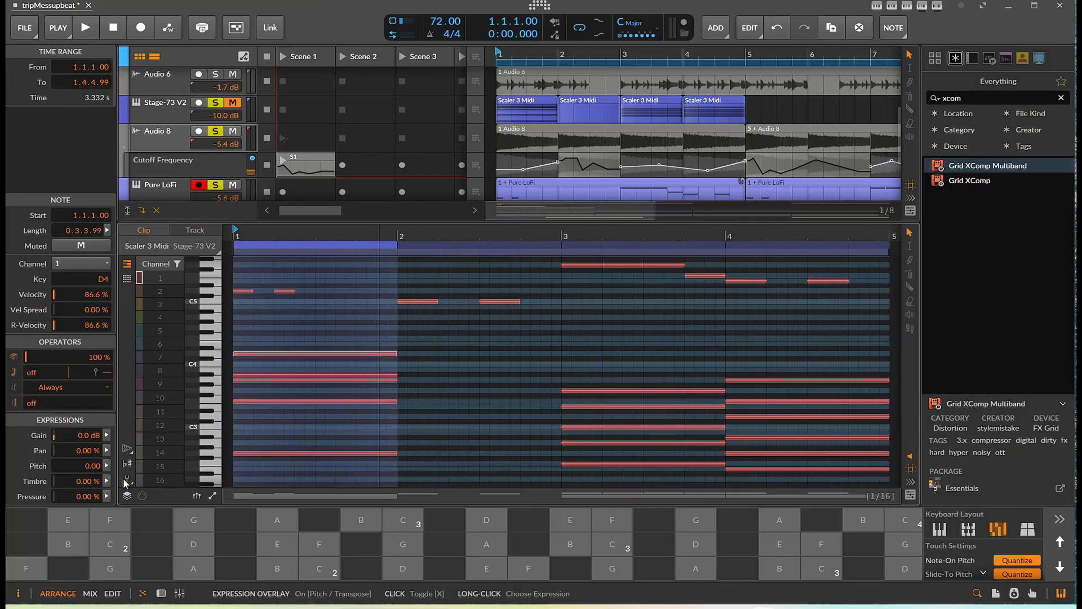
{"action": "double_click", "coordinate": [284, 380]}
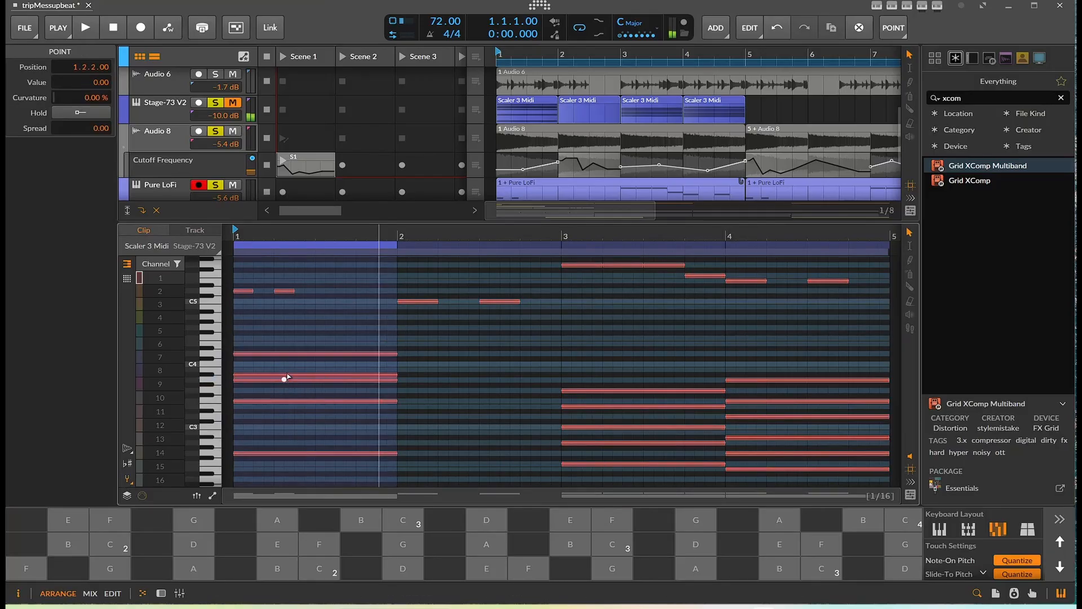
Step: Set the note editor to mark out-of-key notes and show the Audio 6 waveform in the background, with the channel list hidden
{"action": "left_click", "coordinate": [129, 464]}
{"action": "left_click", "coordinate": [129, 448]}
{"action": "left_click", "coordinate": [130, 449]}
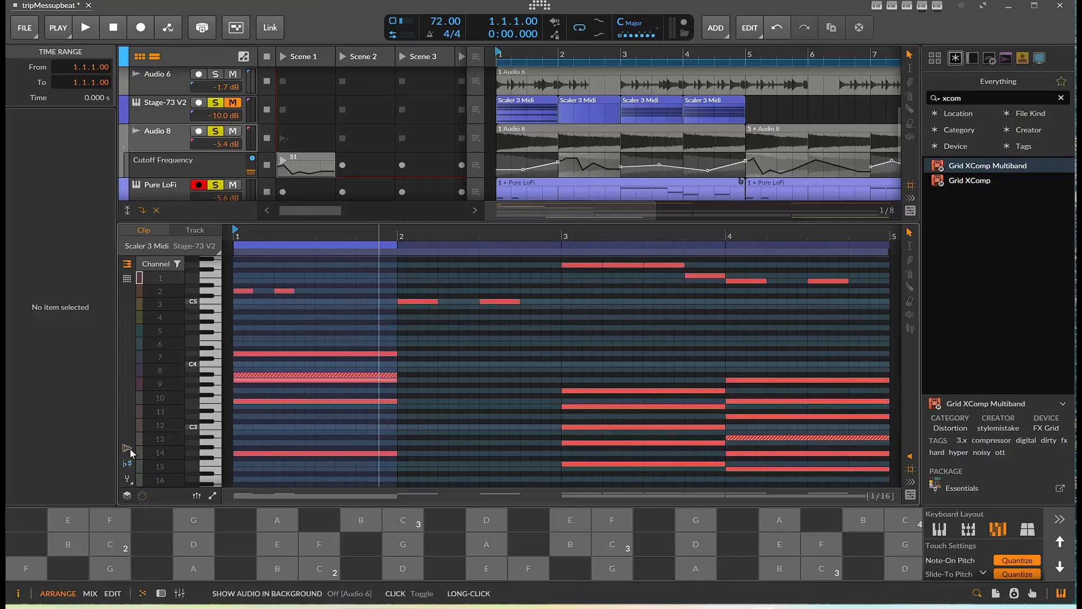
{"action": "left_click", "coordinate": [129, 448]}
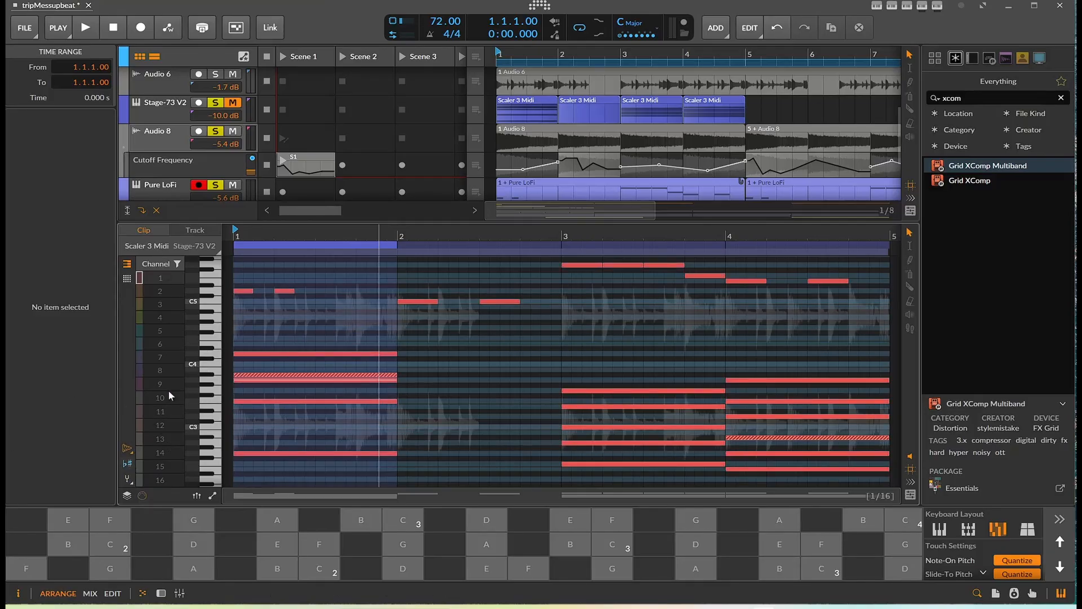
{"action": "left_click", "coordinate": [143, 496]}
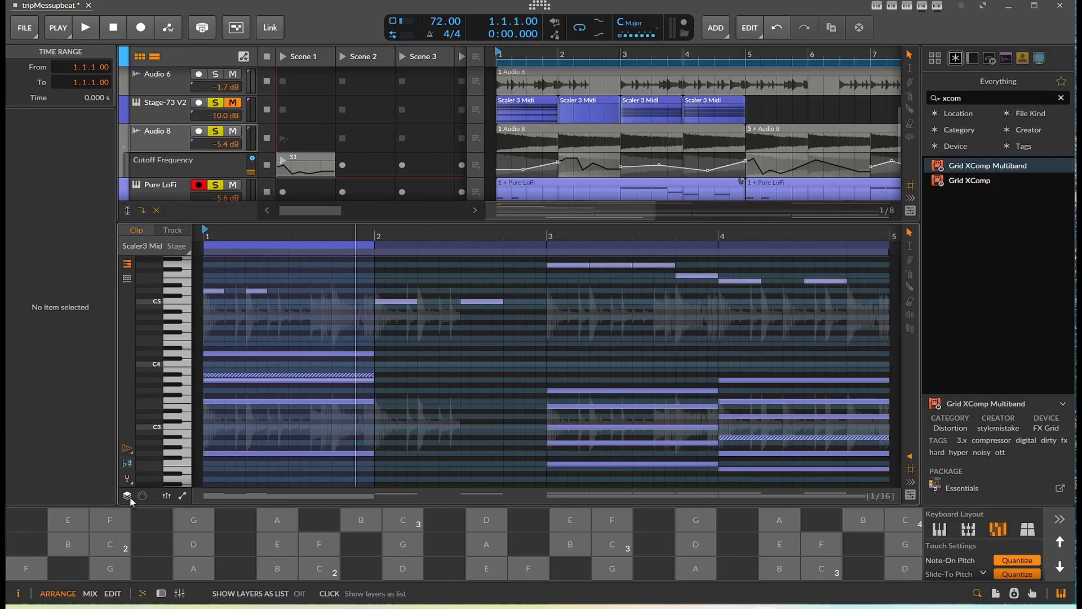
Step: In the first Scaler 3 Midi clip, add a long A4 note from 1.1.2 and move the D4 note to start at 1.1.4
{"action": "left_click", "coordinate": [228, 364]}
{"action": "left_click", "coordinate": [229, 353]}
{"action": "double_click", "coordinate": [222, 317]}
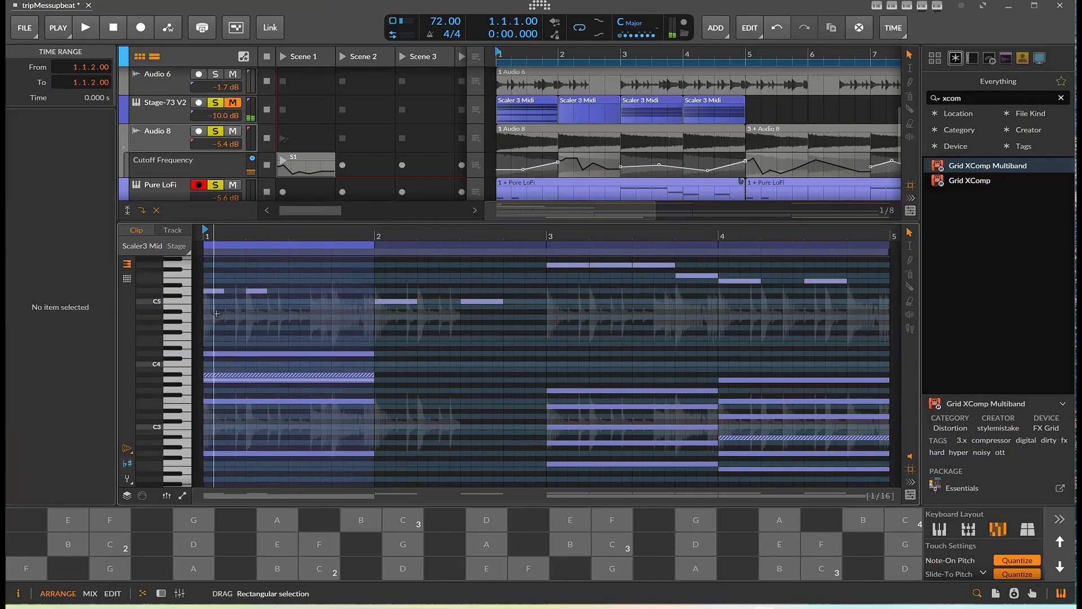
{"action": "left_click", "coordinate": [237, 354]}
{"action": "double_click", "coordinate": [237, 354]}
{"action": "double_click", "coordinate": [240, 354]}
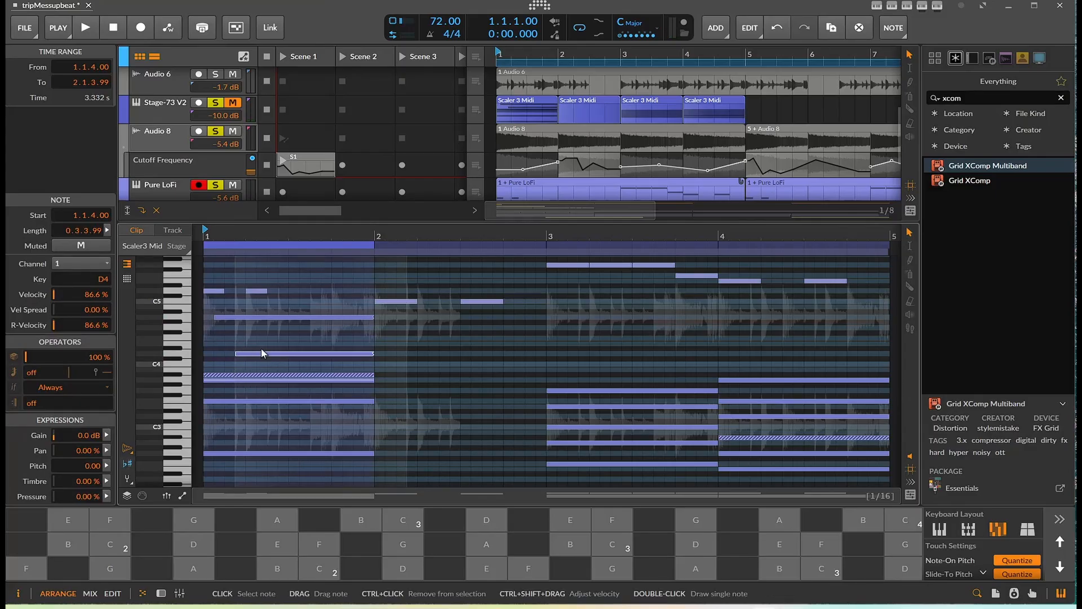
Step: Open the Sampler clip's notes, solo the Sampler track and play it with the other soloed tracks from bar 3
{"action": "scroll", "coordinate": [592, 144], "scroll_direction": "down", "scroll_amount": 3}
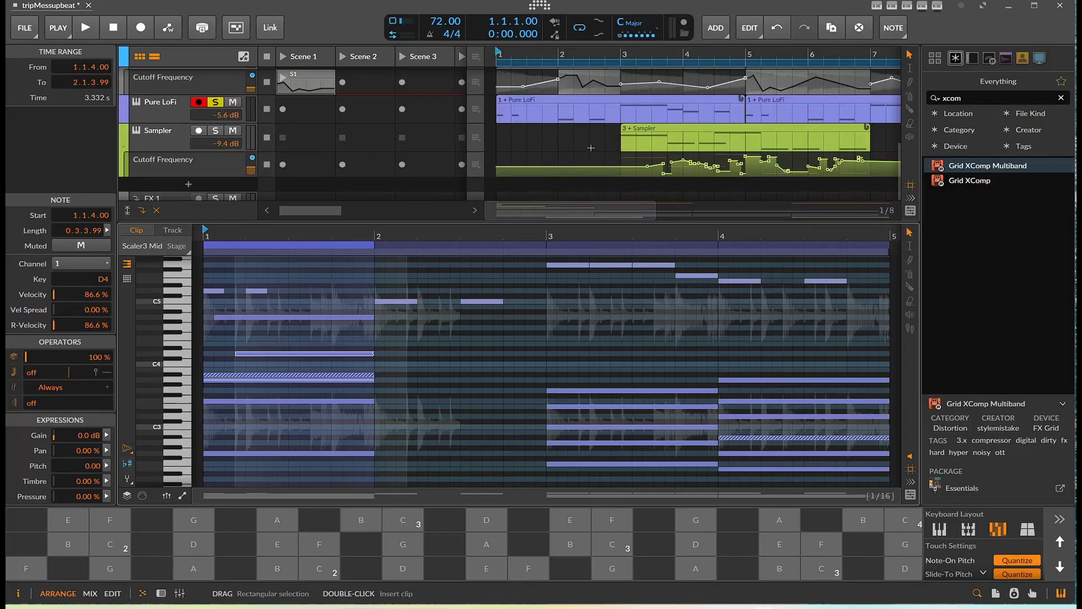
{"action": "left_click", "coordinate": [672, 128]}
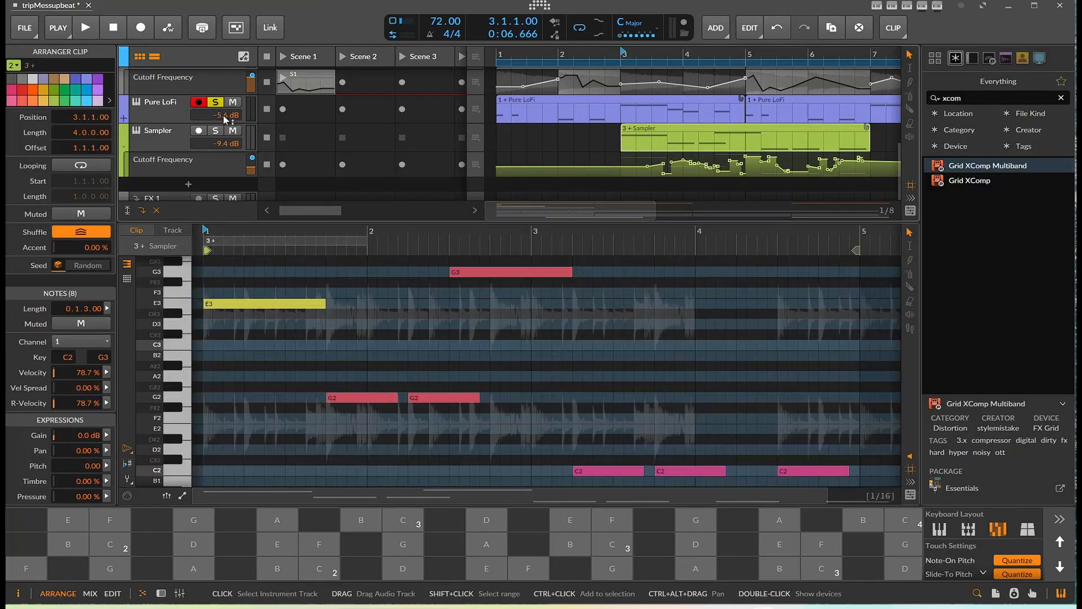
{"action": "left_click", "coordinate": [213, 131]}
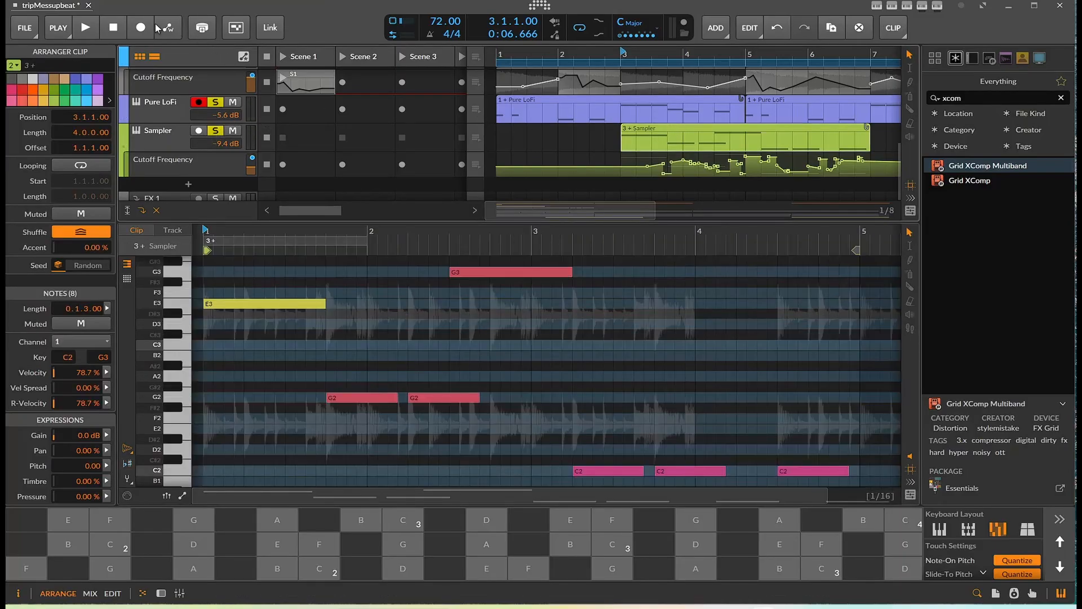
{"action": "left_click", "coordinate": [98, 26]}
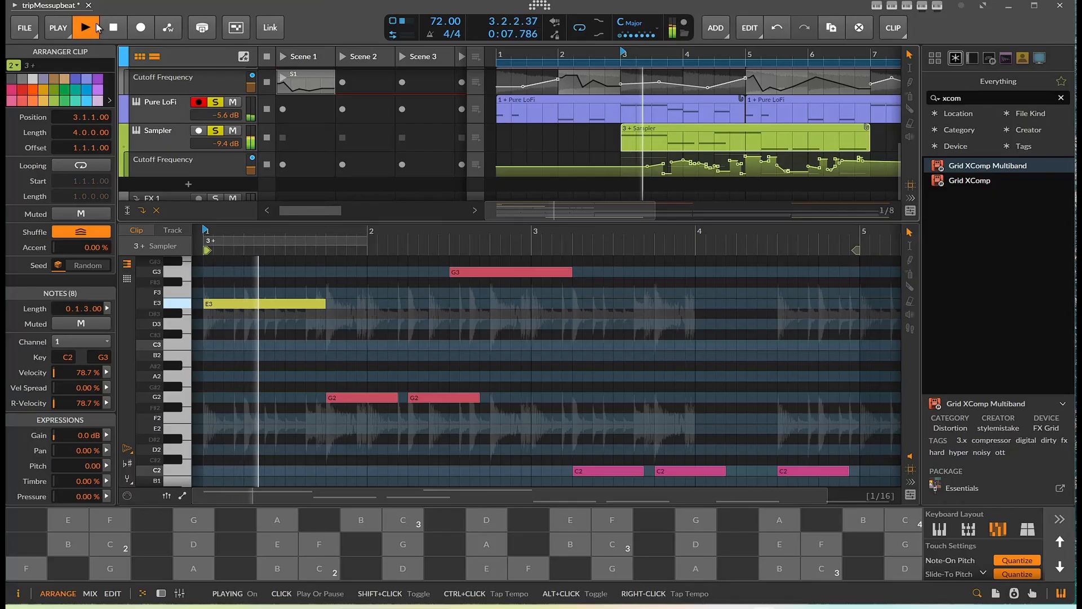
{"action": "left_click", "coordinate": [169, 105]}
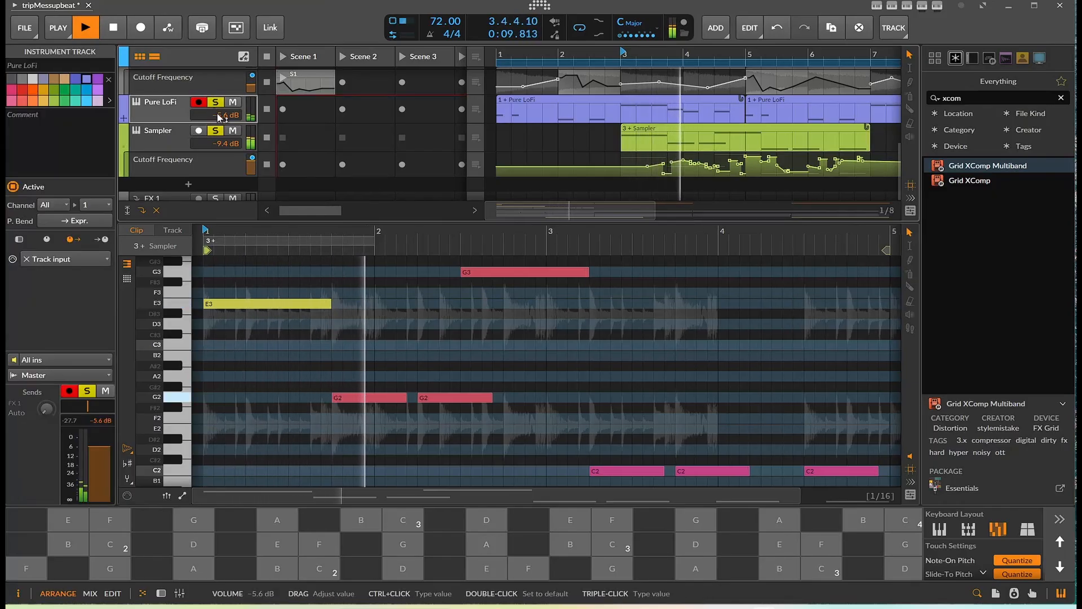
{"action": "key", "text": "space"}
Step: Turn off the Pure LoFi track's solo and play the Sampler clip with the beat from bar 3 into bar 8
{"action": "scroll", "coordinate": [134, 144], "scroll_direction": "up", "scroll_amount": 3}
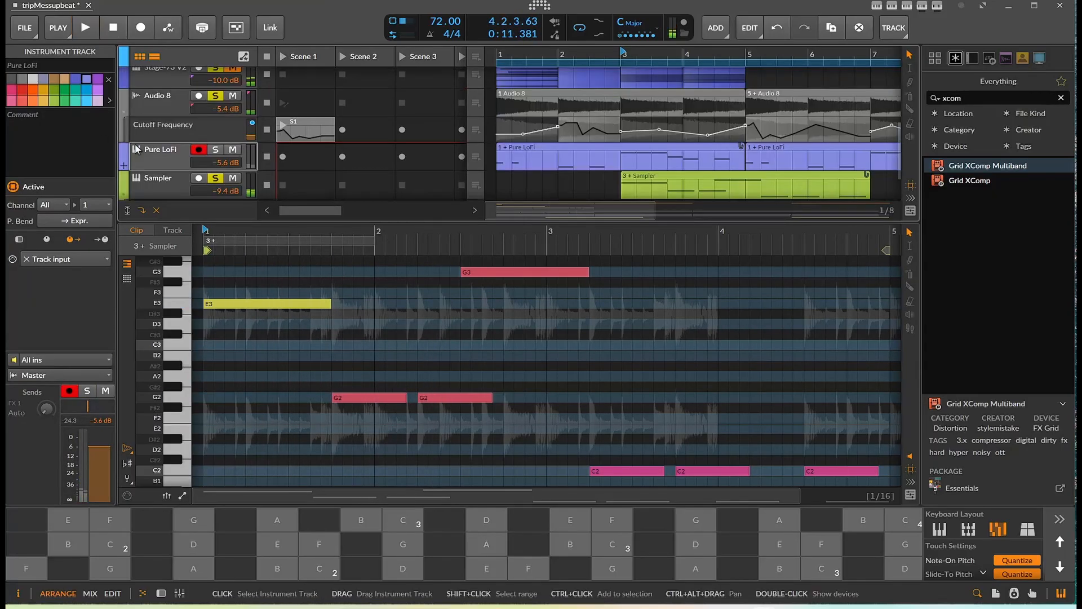
{"action": "scroll", "coordinate": [211, 135], "scroll_direction": "up", "scroll_amount": 5}
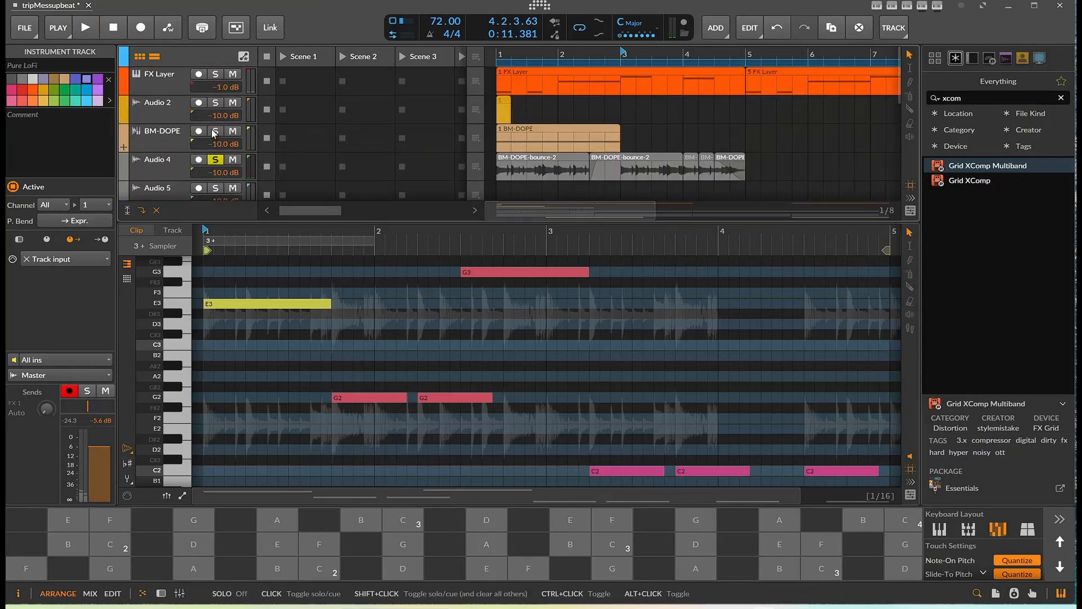
{"action": "scroll", "coordinate": [219, 130], "scroll_direction": "down", "scroll_amount": 5}
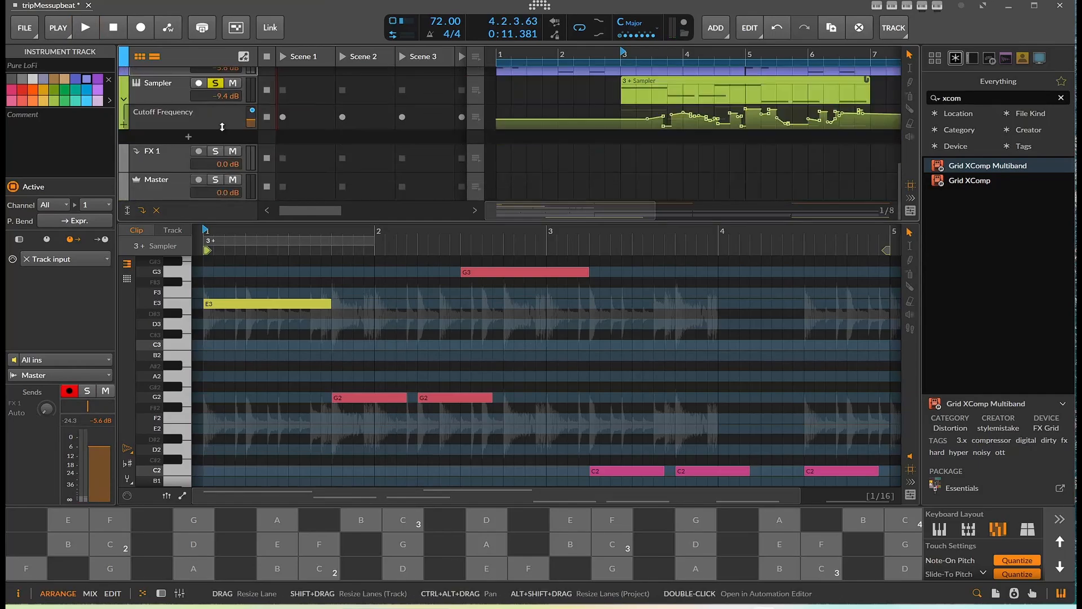
{"action": "left_click", "coordinate": [84, 28]}
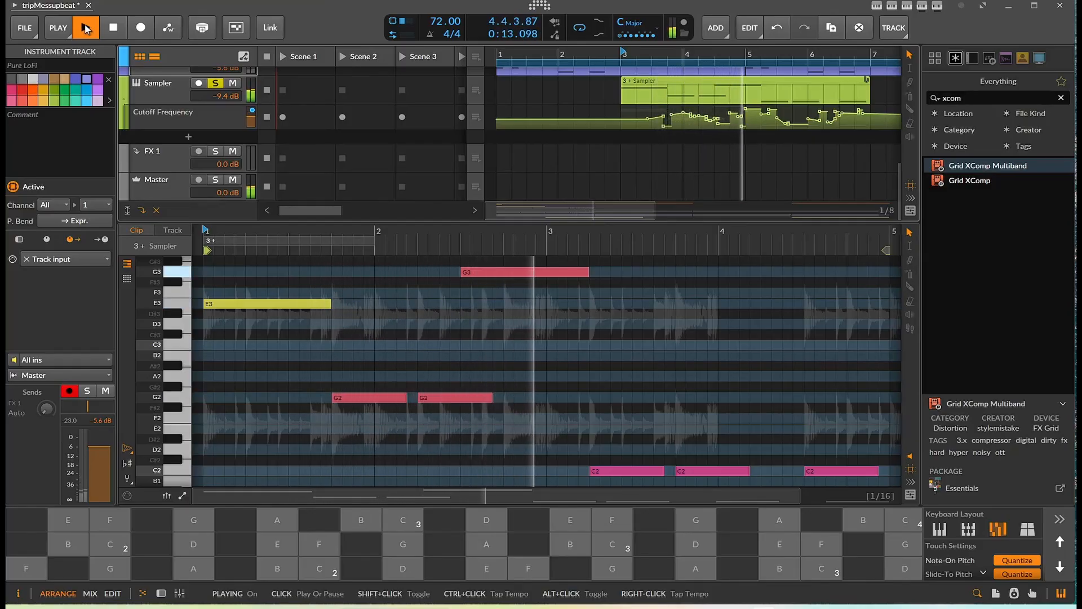
{"action": "scroll", "coordinate": [342, 138], "scroll_direction": "up", "scroll_amount": 2}
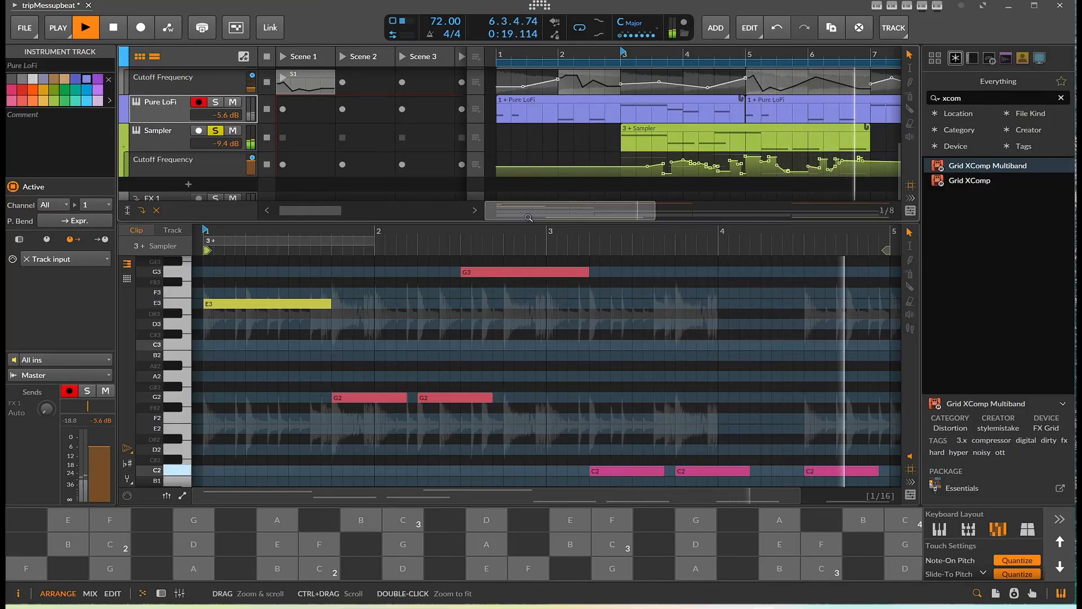
{"action": "left_click_drag", "start_coordinate": [586, 210], "coordinate": [650, 213]}
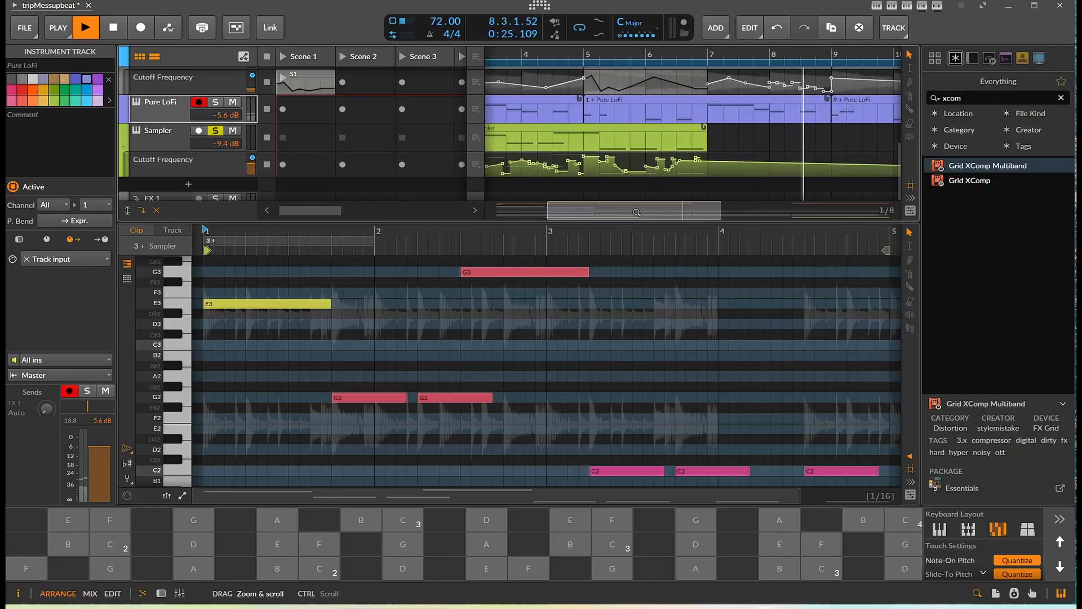
{"action": "left_click", "coordinate": [113, 27]}
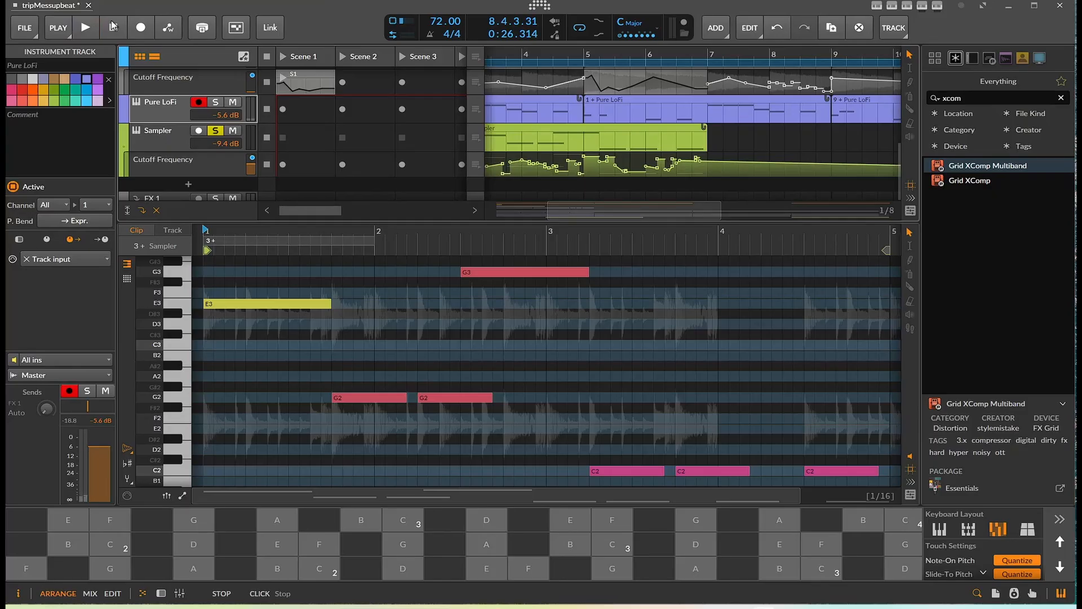
Step: Select the Sampler clip and make its notes legato so that each one extends to the next
{"action": "left_click", "coordinate": [161, 130]}
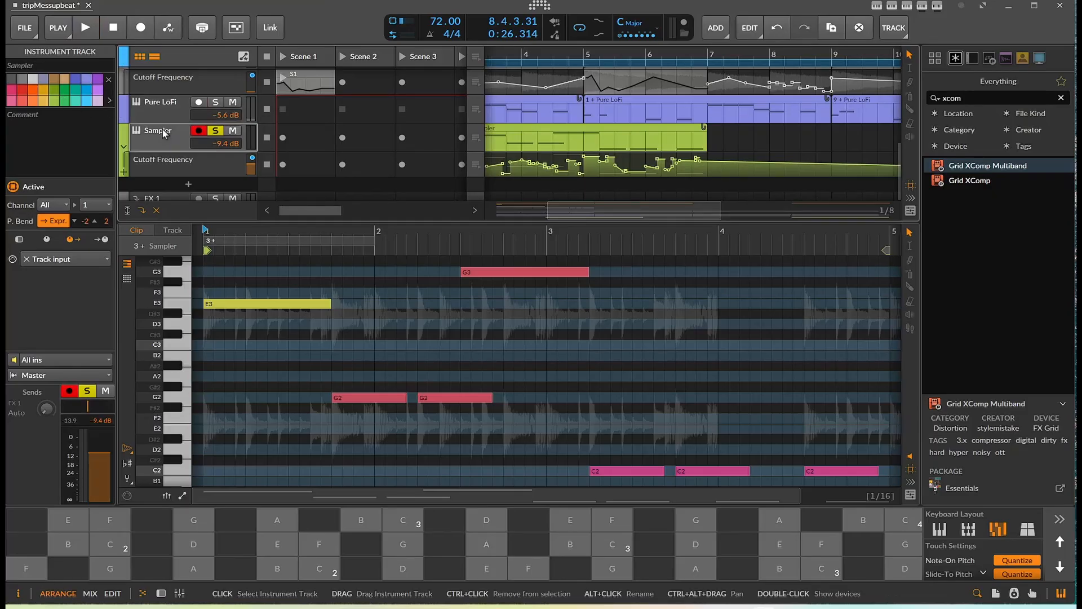
{"action": "left_click", "coordinate": [527, 147]}
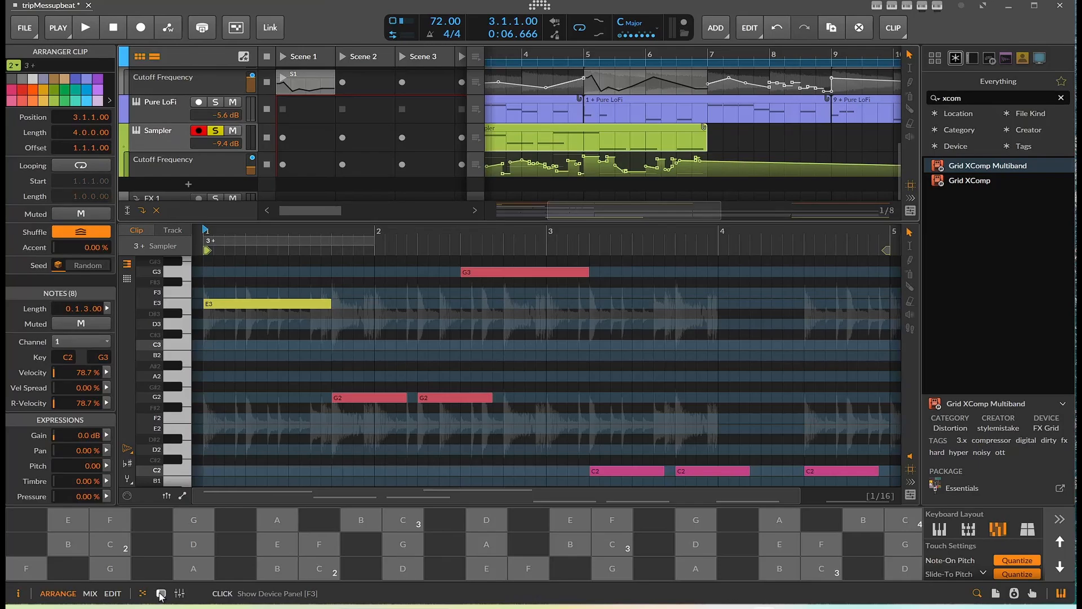
{"action": "key", "text": "shift+l"}
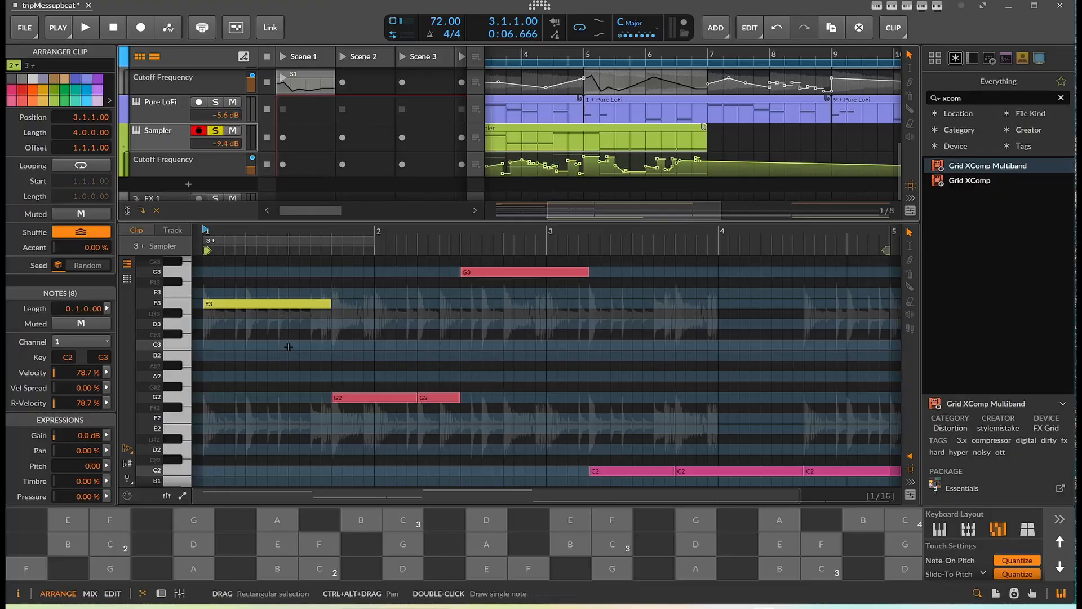
{"action": "scroll", "coordinate": [325, 331], "scroll_direction": "up", "scroll_amount": 3}
{"action": "scroll", "coordinate": [326, 331], "scroll_direction": "down", "scroll_amount": 8}
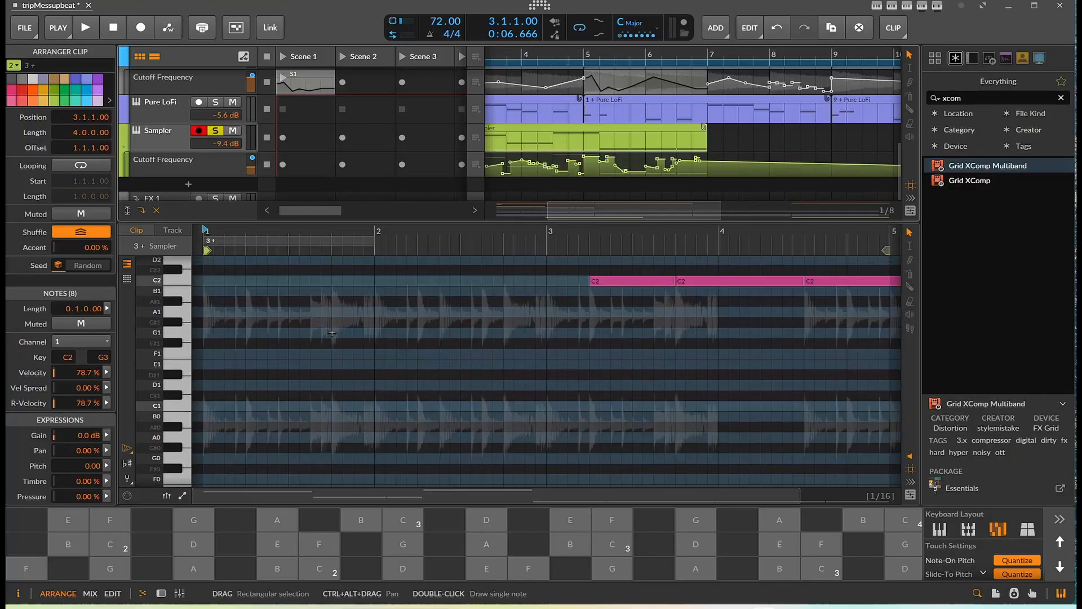
Step: Select the FX Layer track and show its device chain in place of the Sampler clip's notes
{"action": "scroll", "coordinate": [325, 331], "scroll_direction": "up", "scroll_amount": 5}
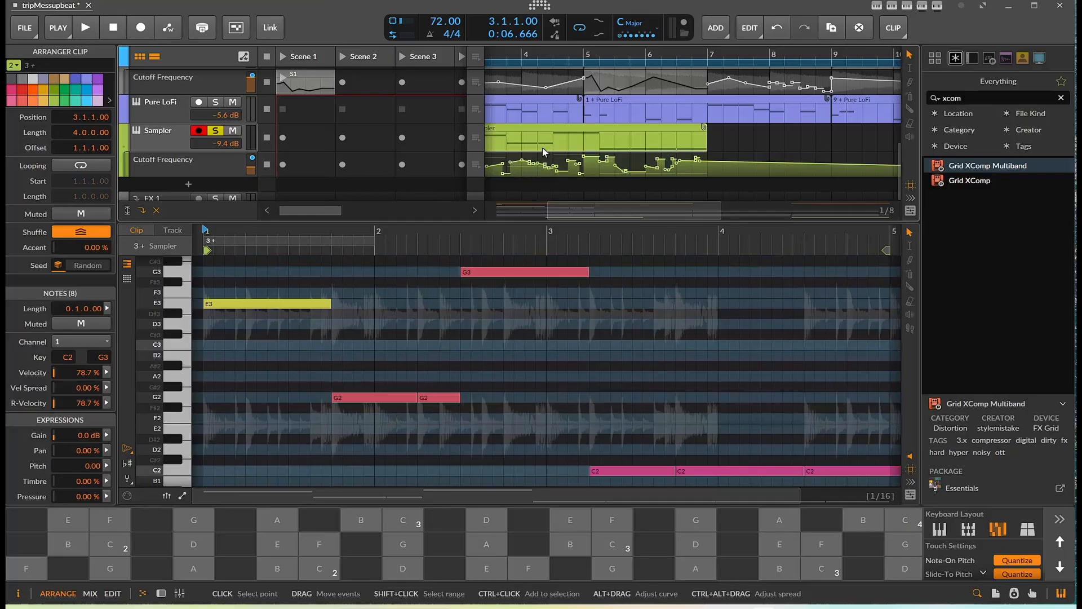
{"action": "left_click", "coordinate": [737, 138]}
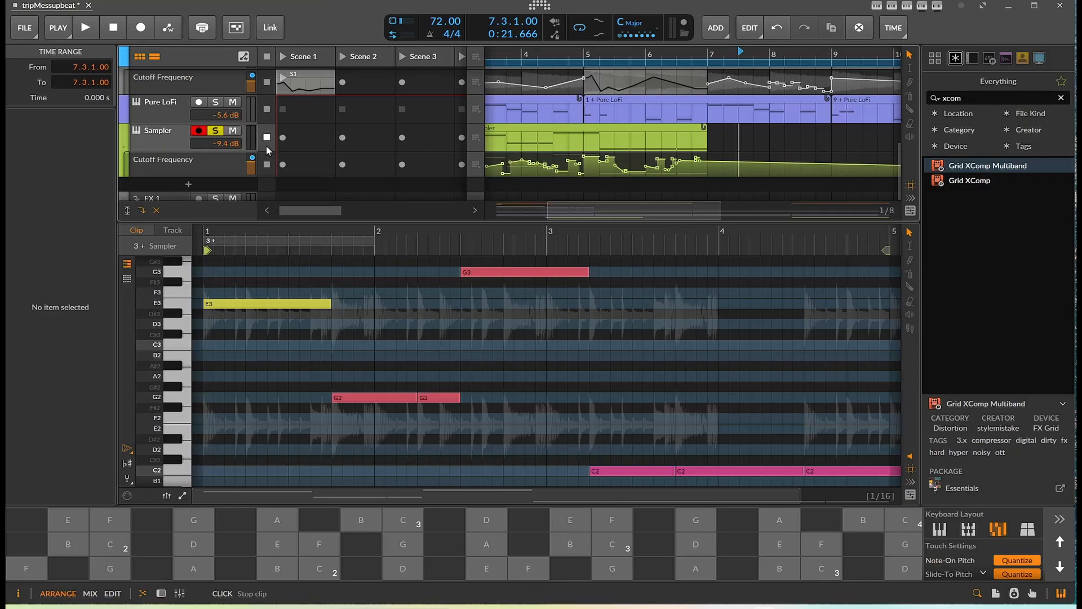
{"action": "scroll", "coordinate": [328, 158], "scroll_direction": "down", "scroll_amount": 2}
{"action": "scroll", "coordinate": [328, 158], "scroll_direction": "up", "scroll_amount": 8}
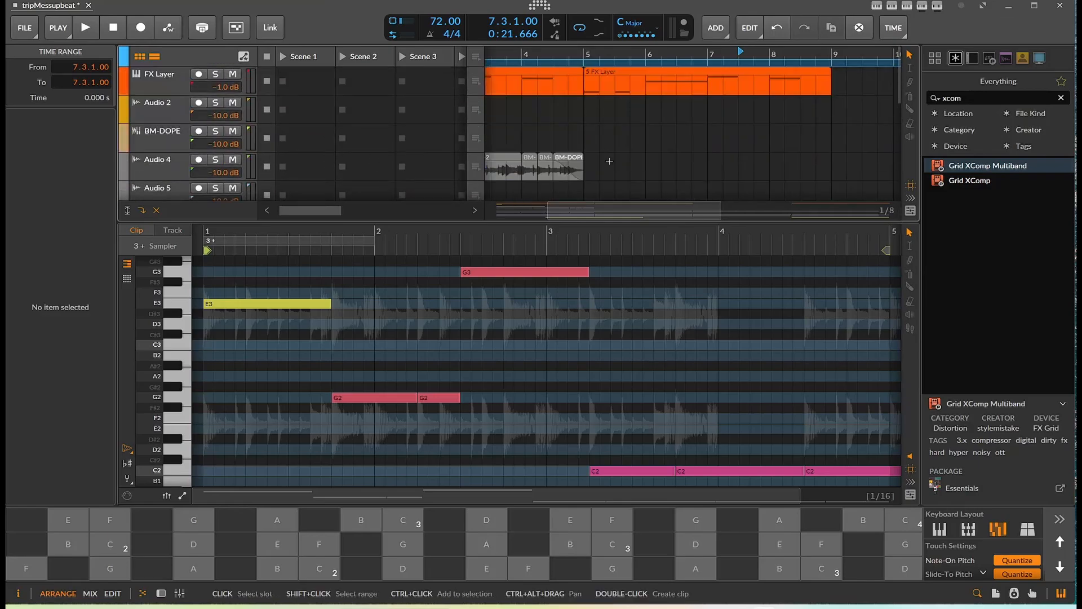
{"action": "left_click_drag", "start_coordinate": [610, 210], "coordinate": [544, 211]}
{"action": "left_click", "coordinate": [158, 84]}
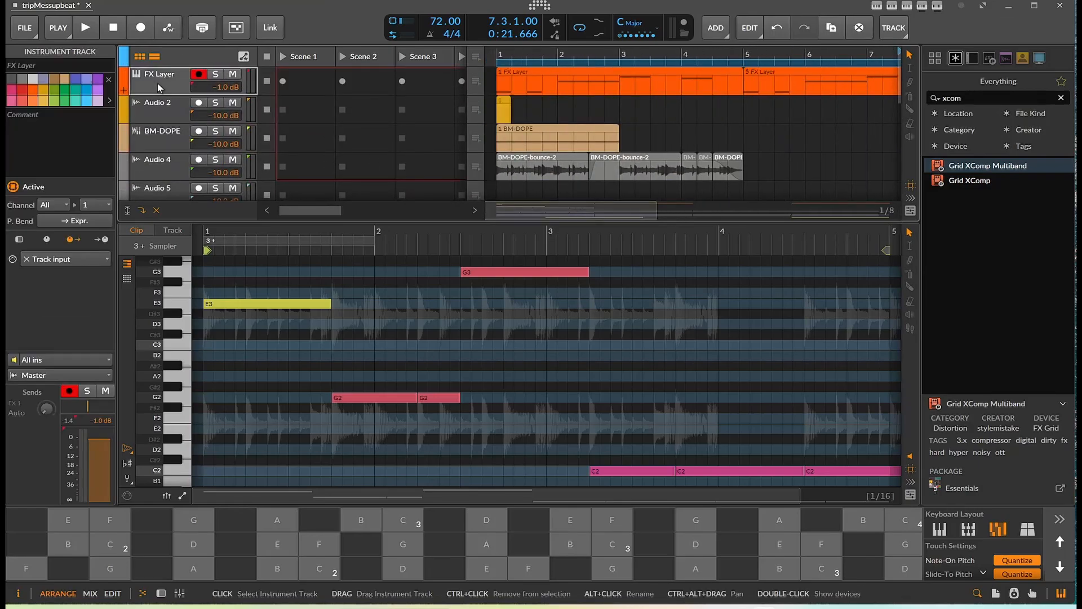
{"action": "left_click", "coordinate": [160, 593]}
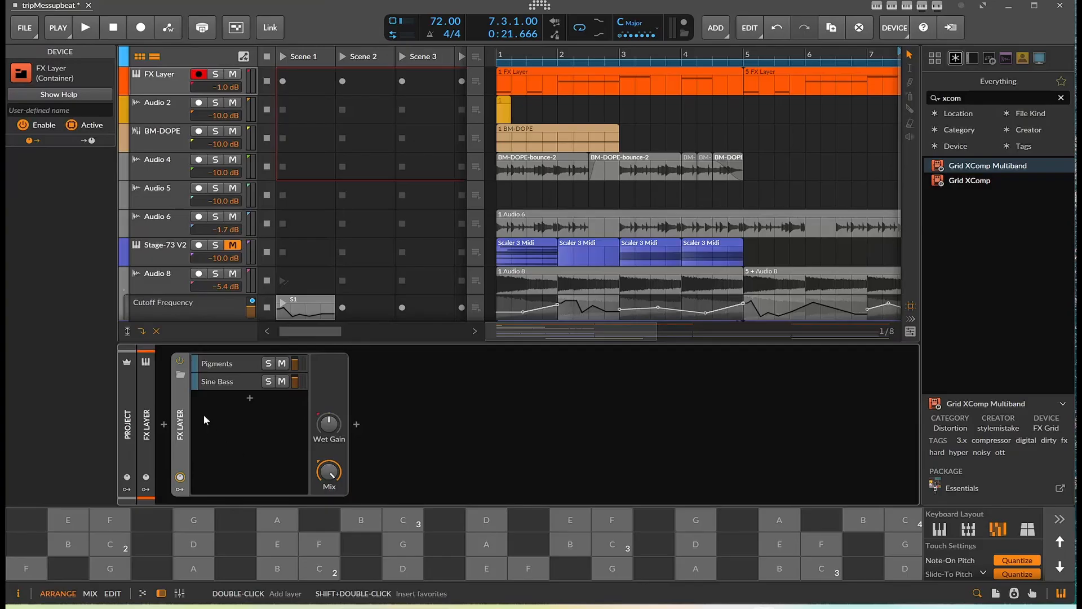
Step: Inspect the Pigments layer and its plug-in window, then the Sine Bass layer's Note Transpose and Polymer devices
{"action": "left_click", "coordinate": [224, 364]}
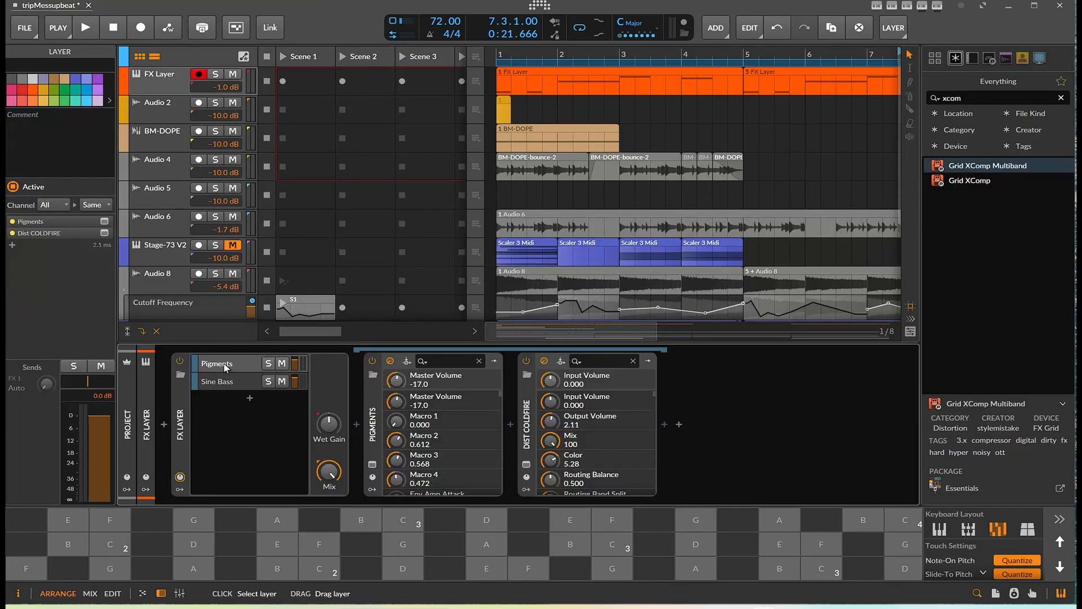
{"action": "left_click", "coordinate": [373, 462]}
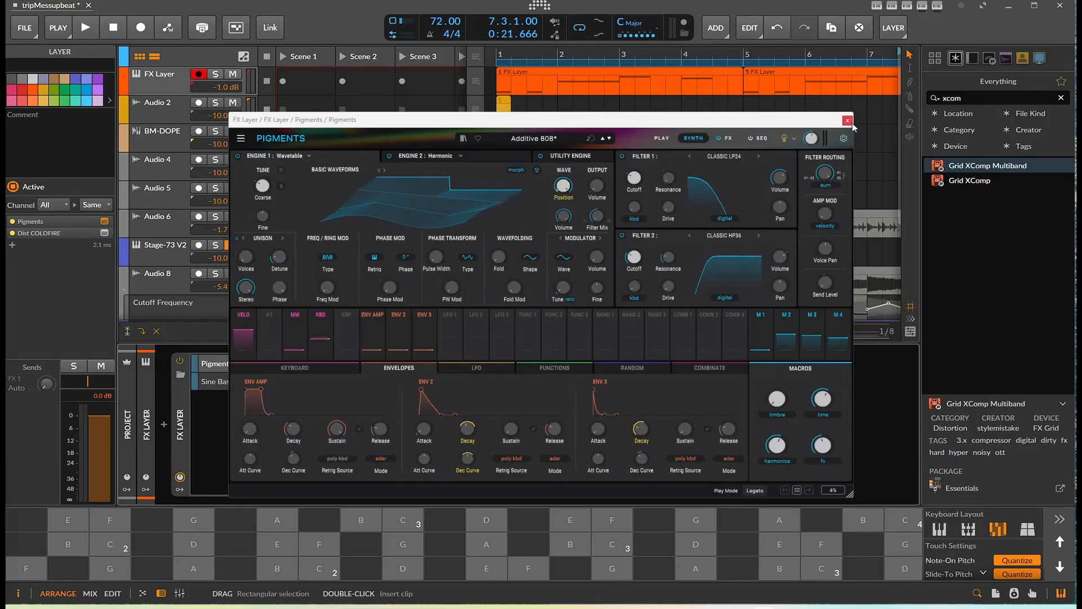
{"action": "left_click", "coordinate": [847, 120]}
{"action": "left_click", "coordinate": [224, 383]}
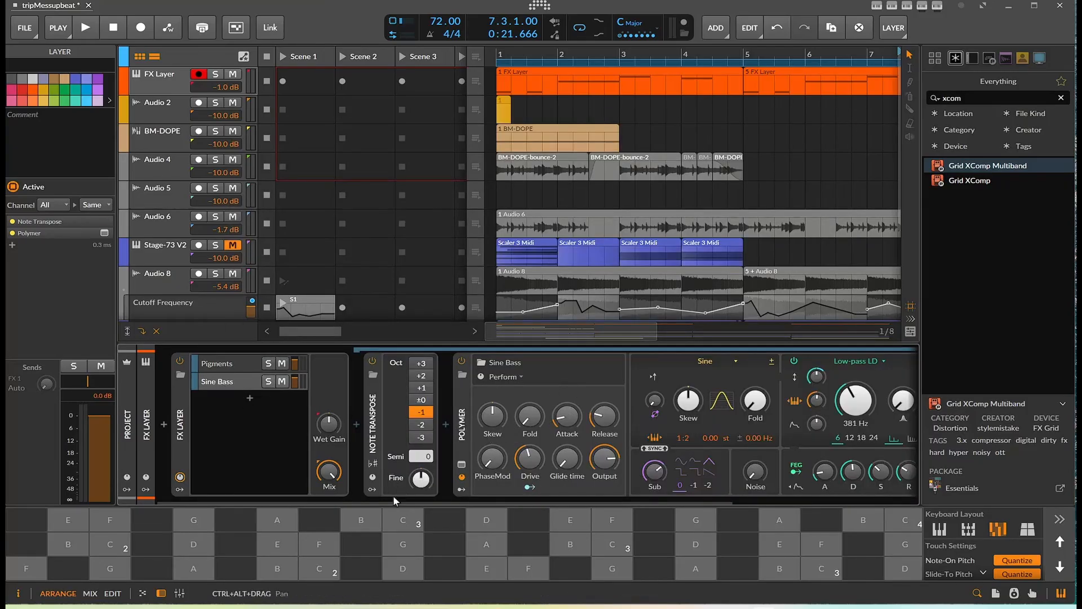
{"action": "left_click_drag", "start_coordinate": [404, 500], "coordinate": [461, 499]}
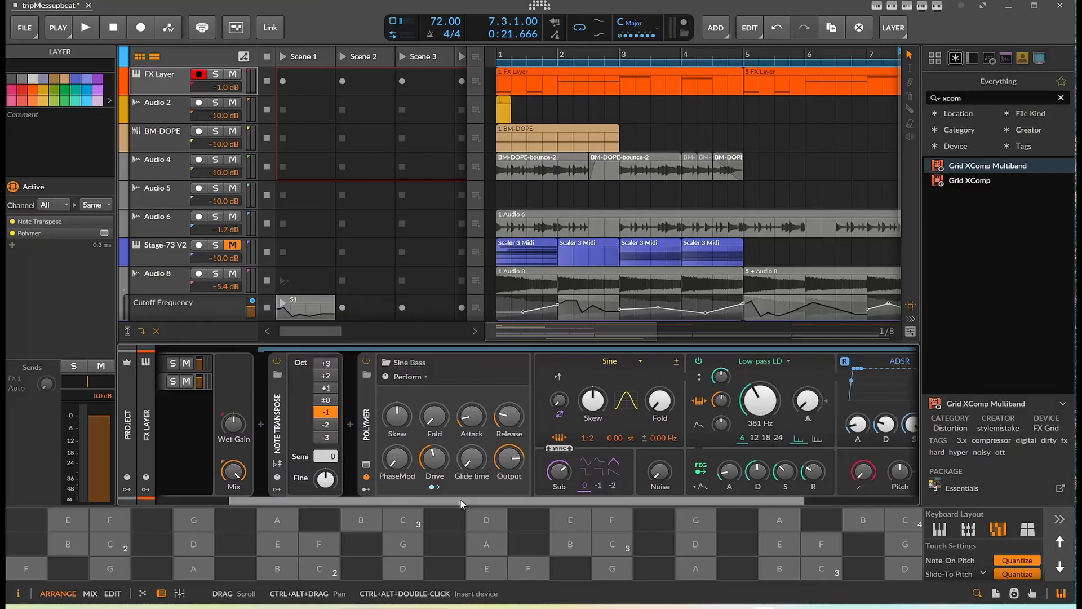
Step: Audition the layered bass with single notes on the onscreen keyboard, soloing the FX Layer track along the way
{"action": "left_click", "coordinate": [408, 526]}
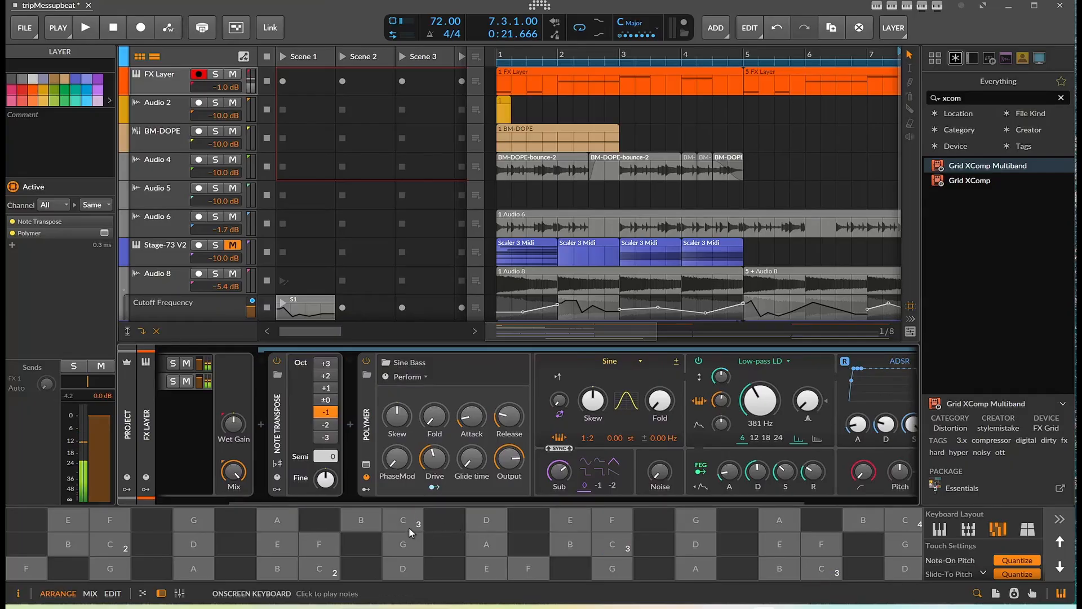
{"action": "left_click", "coordinate": [498, 534]}
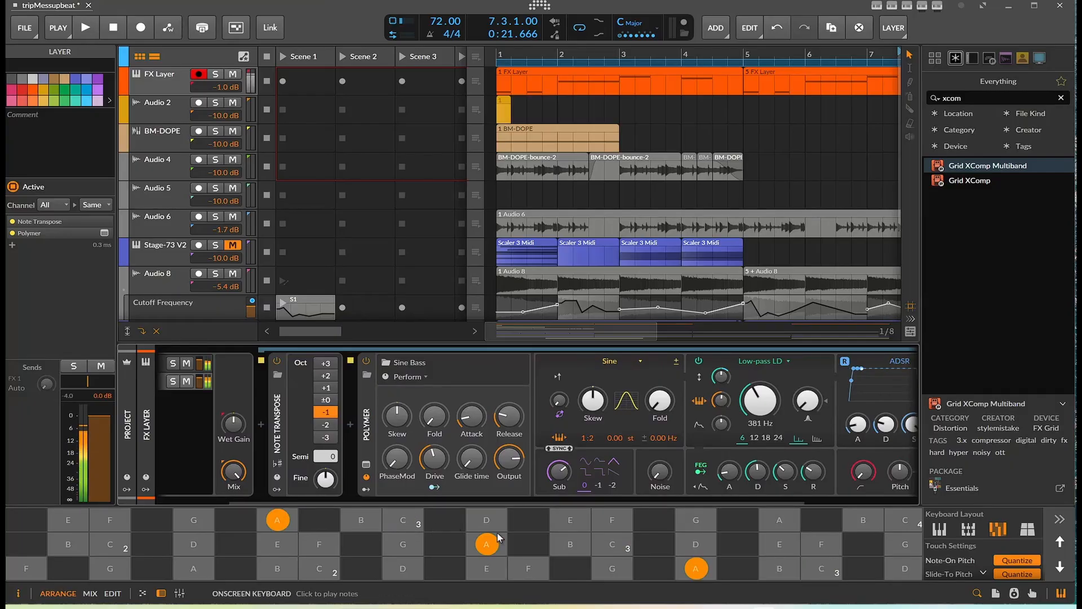
{"action": "left_click", "coordinate": [215, 74]}
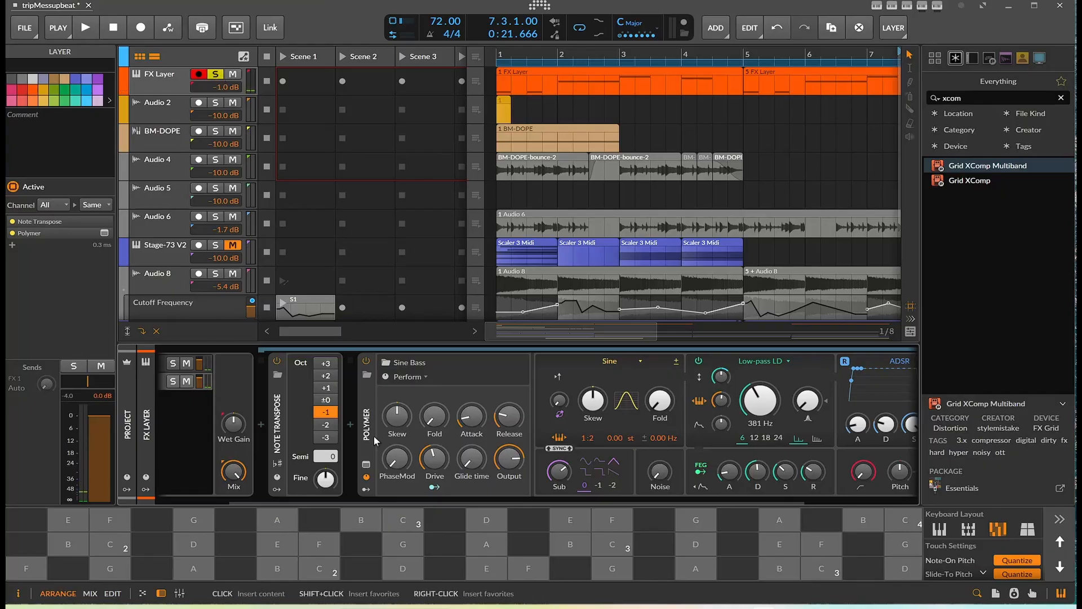
{"action": "left_click", "coordinate": [408, 534]}
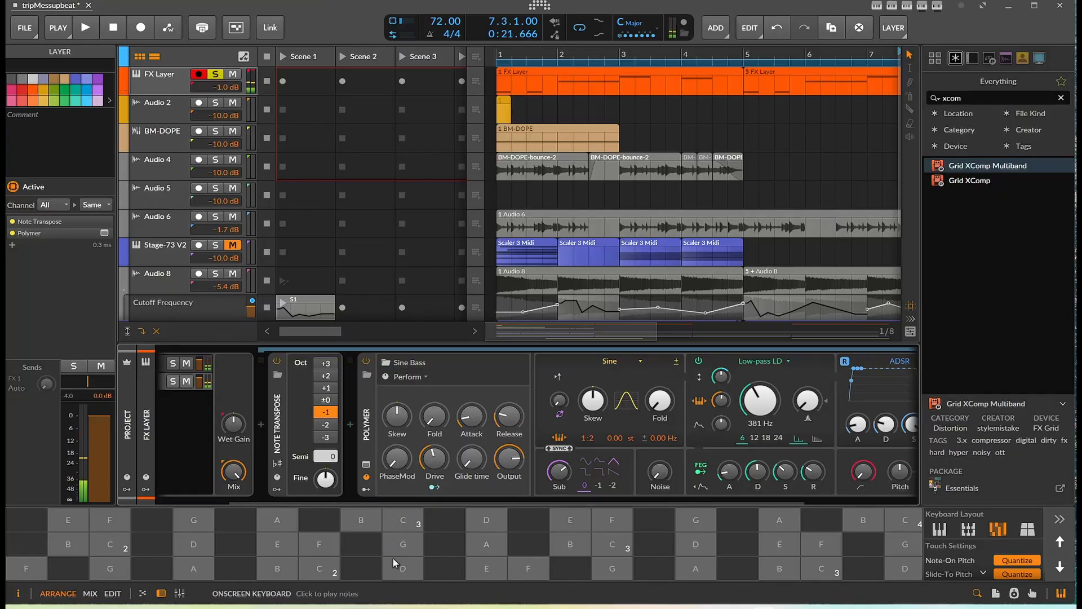
{"action": "left_click", "coordinate": [335, 570]}
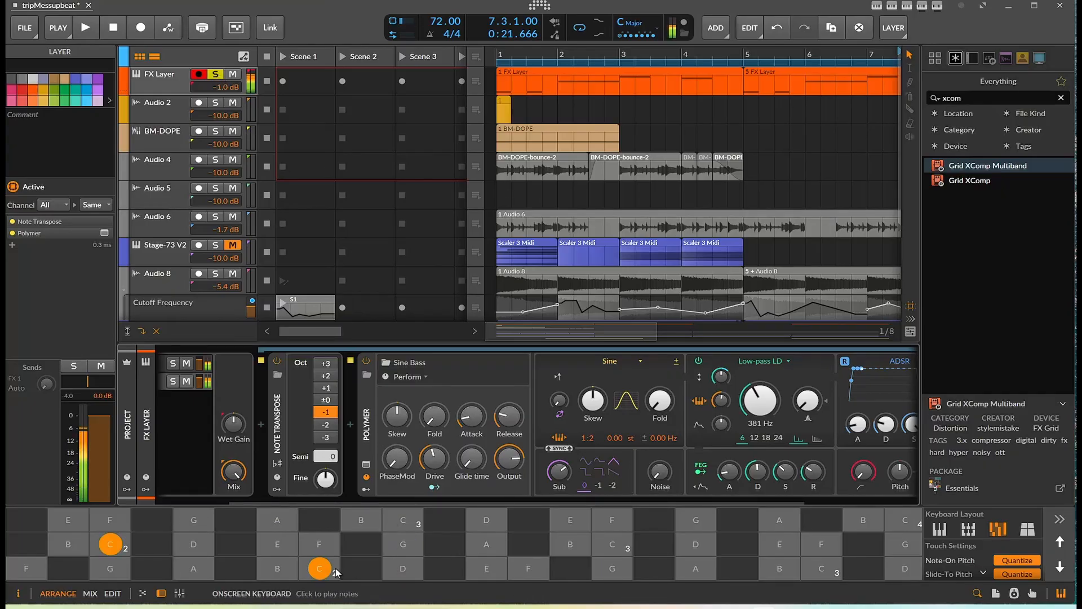
{"action": "left_click", "coordinate": [279, 567]}
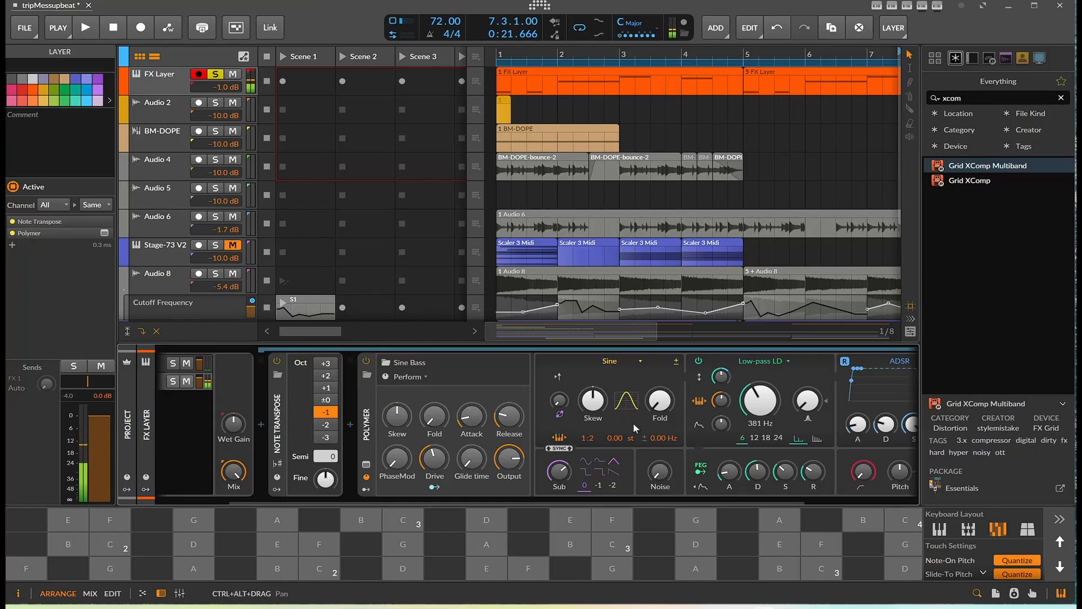
{"action": "left_click", "coordinate": [778, 542]}
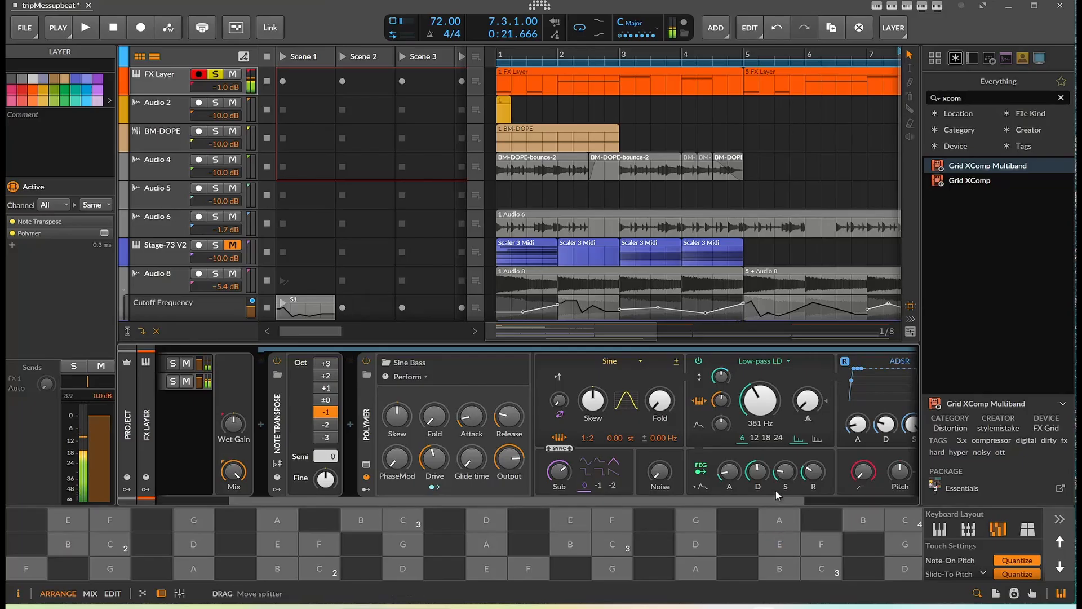
{"action": "left_click", "coordinate": [698, 542]}
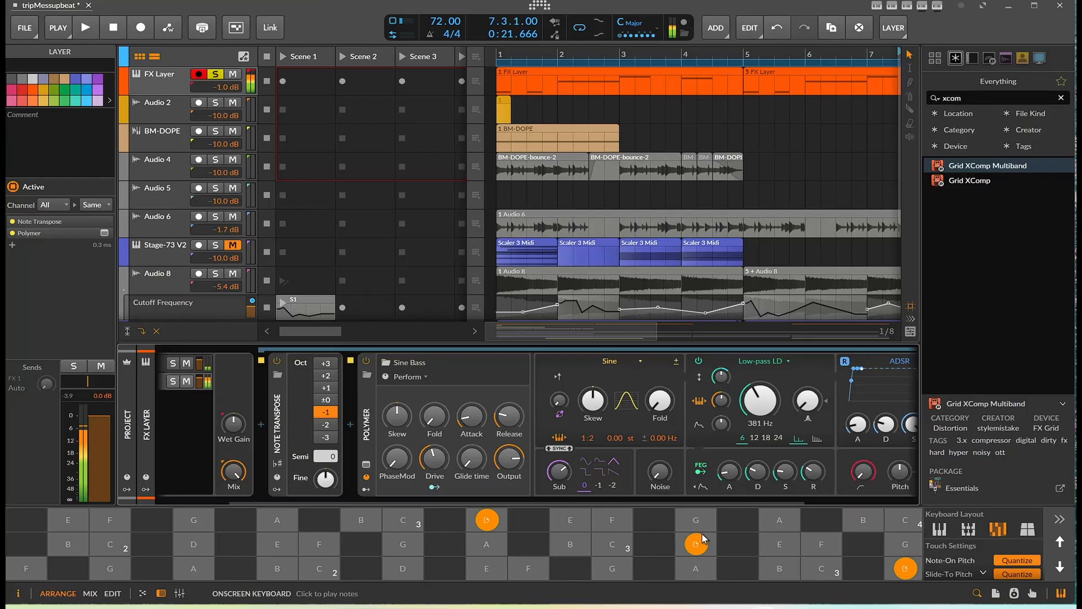
{"action": "left_click", "coordinate": [779, 542]}
{"action": "left_click", "coordinate": [824, 545]}
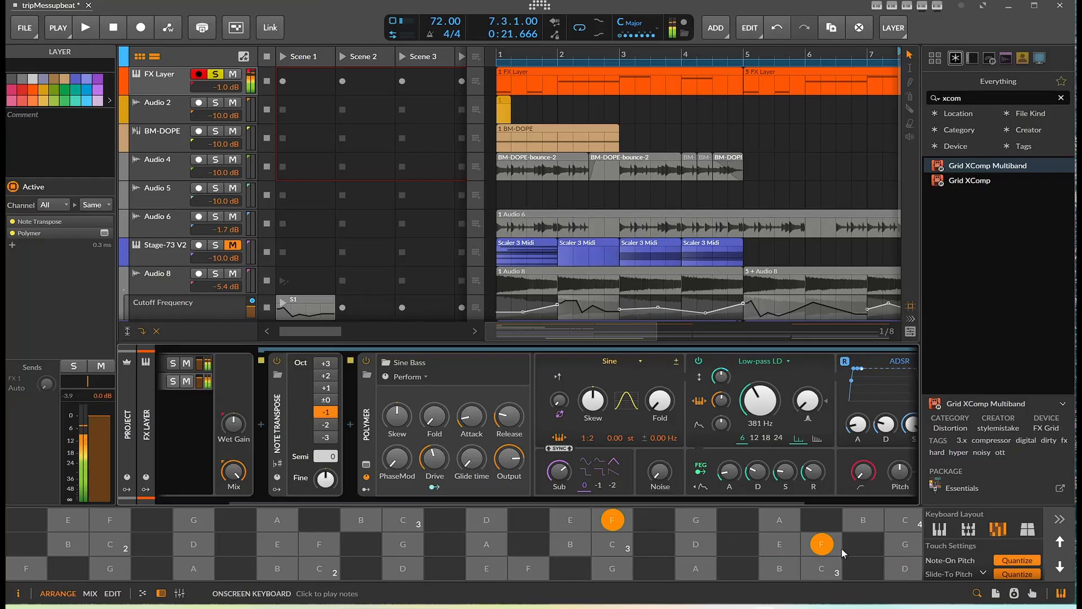
{"action": "left_click", "coordinate": [833, 549]}
Step: Set the playback start to 1.1.1 and play the arrangement with the FX Layer track soloed
{"action": "left_click", "coordinate": [90, 32]}
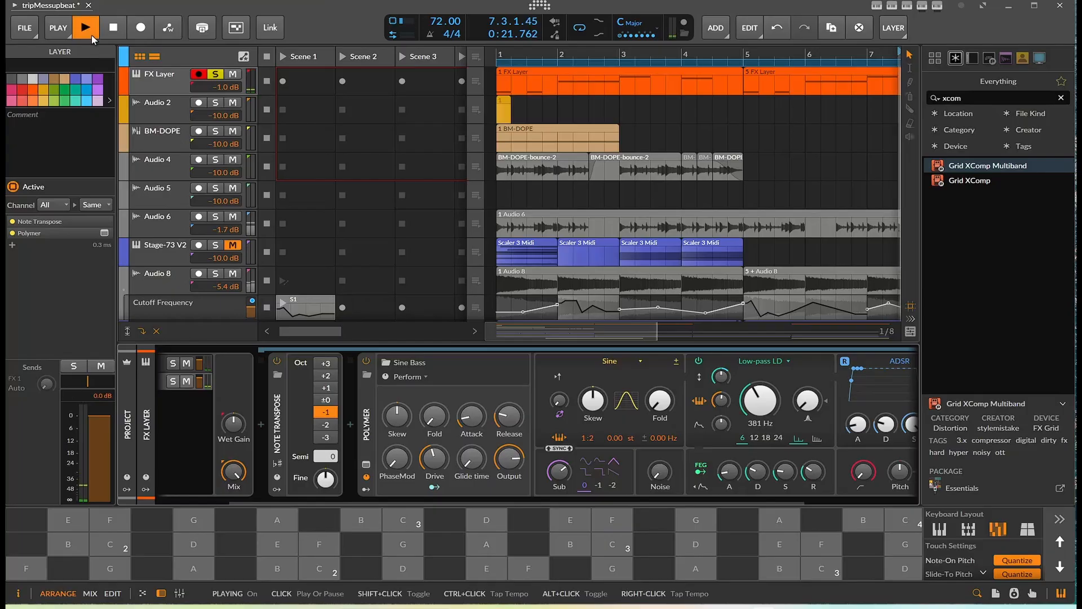
{"action": "left_click", "coordinate": [111, 31]}
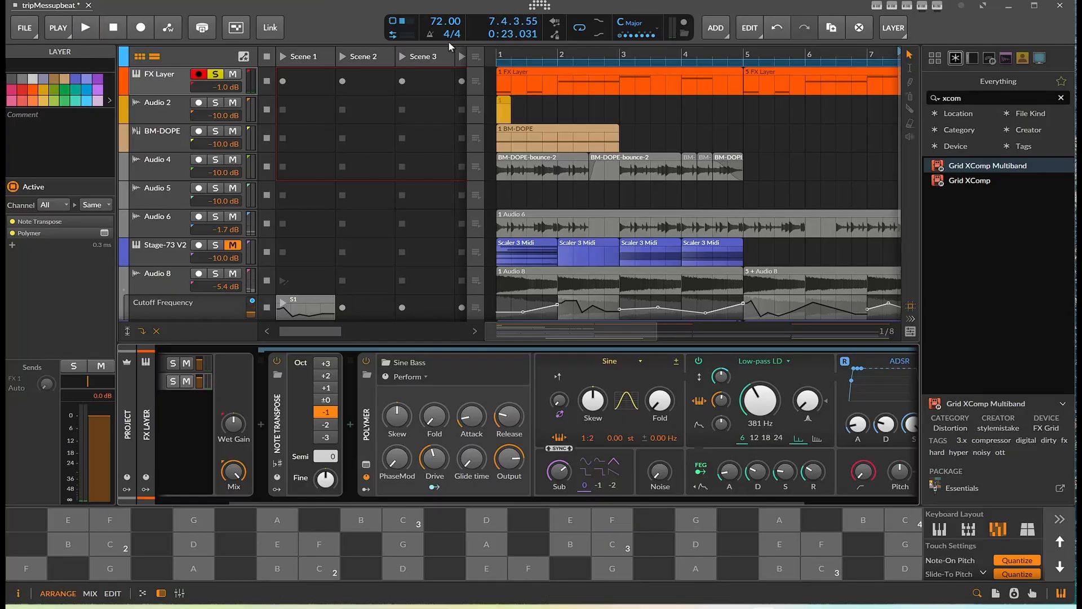
{"action": "left_click", "coordinate": [504, 53]}
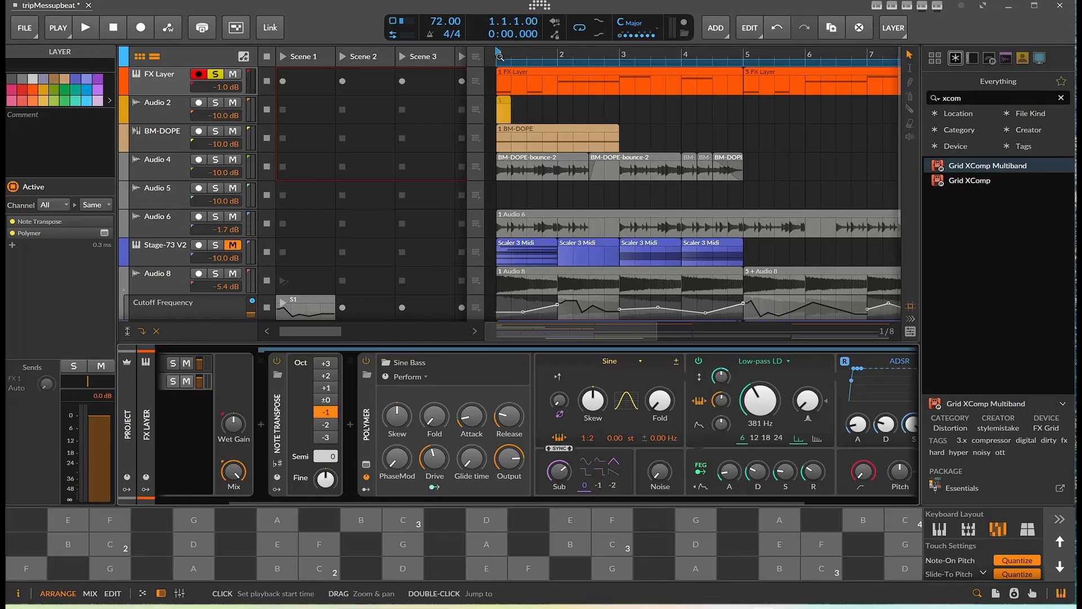
{"action": "key", "text": "space"}
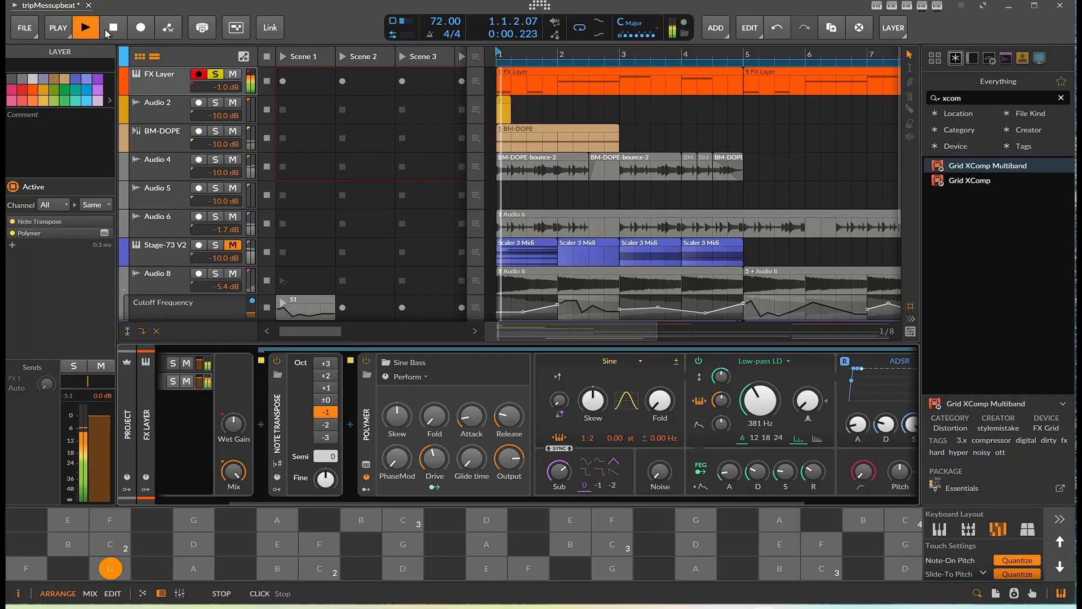
Step: Turn off the FX Layer solo, mute the Audio 4 and BM-DOPE tracks during playback, and stop in bar 9
{"action": "left_click", "coordinate": [214, 75]}
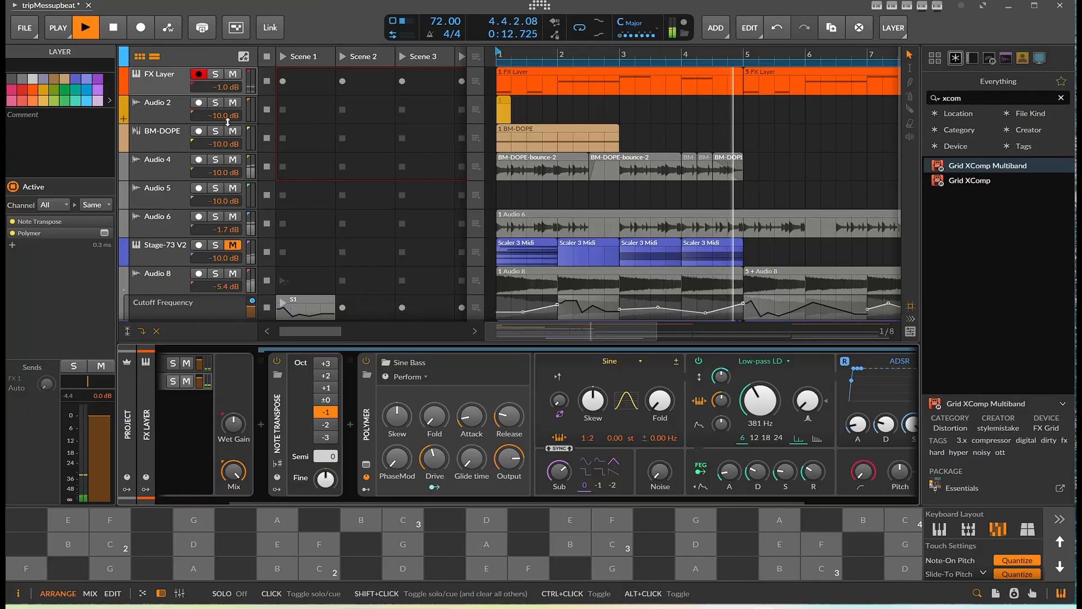
{"action": "scroll", "coordinate": [237, 184], "scroll_direction": "down", "scroll_amount": 3}
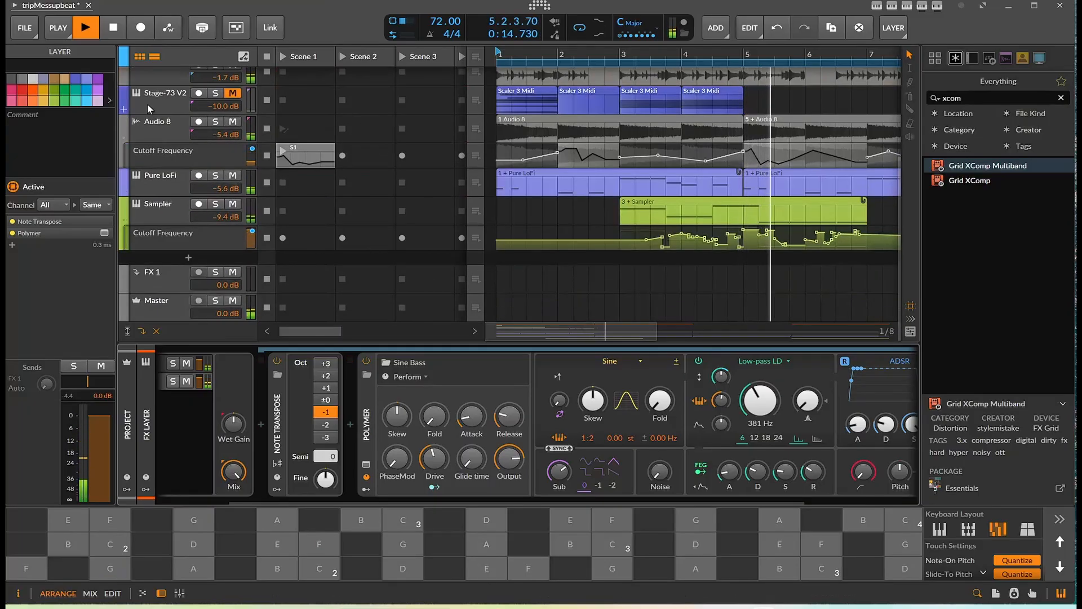
{"action": "scroll", "coordinate": [289, 119], "scroll_direction": "up", "scroll_amount": 3}
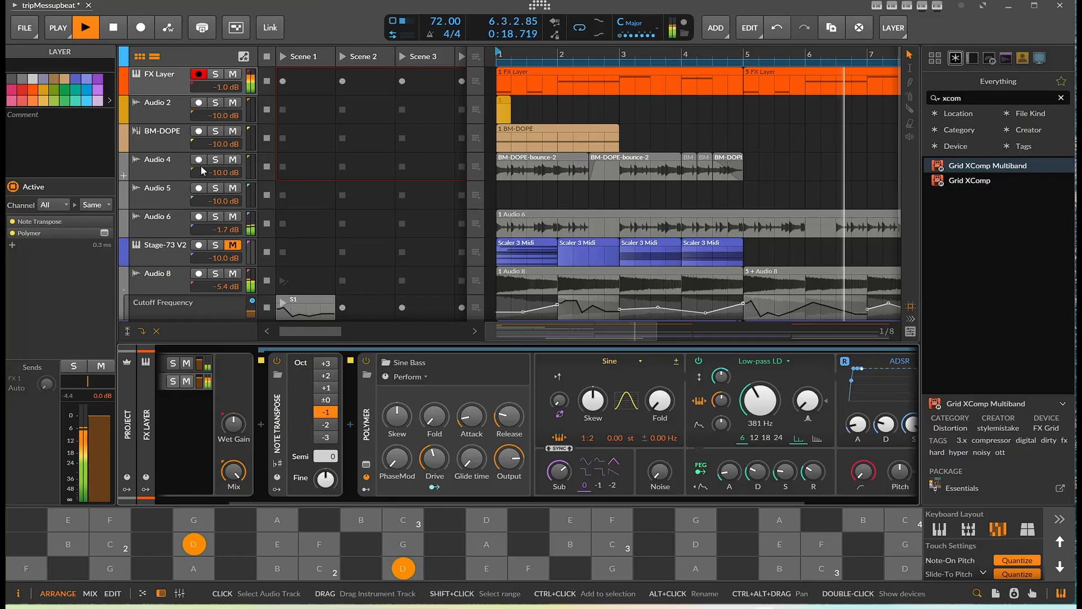
{"action": "left_click", "coordinate": [232, 159]}
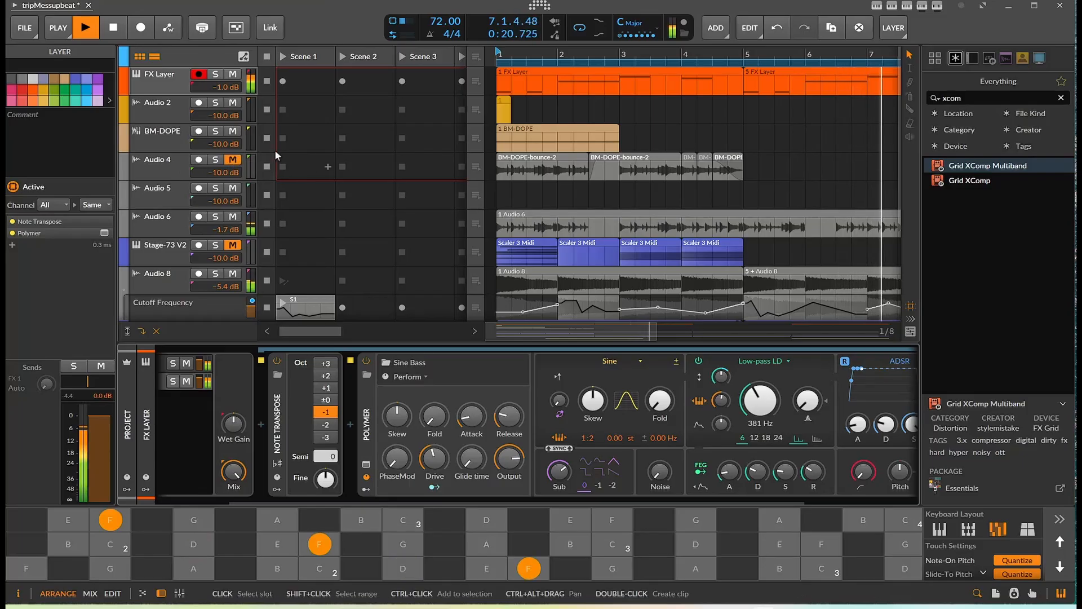
{"action": "left_click", "coordinate": [232, 132]}
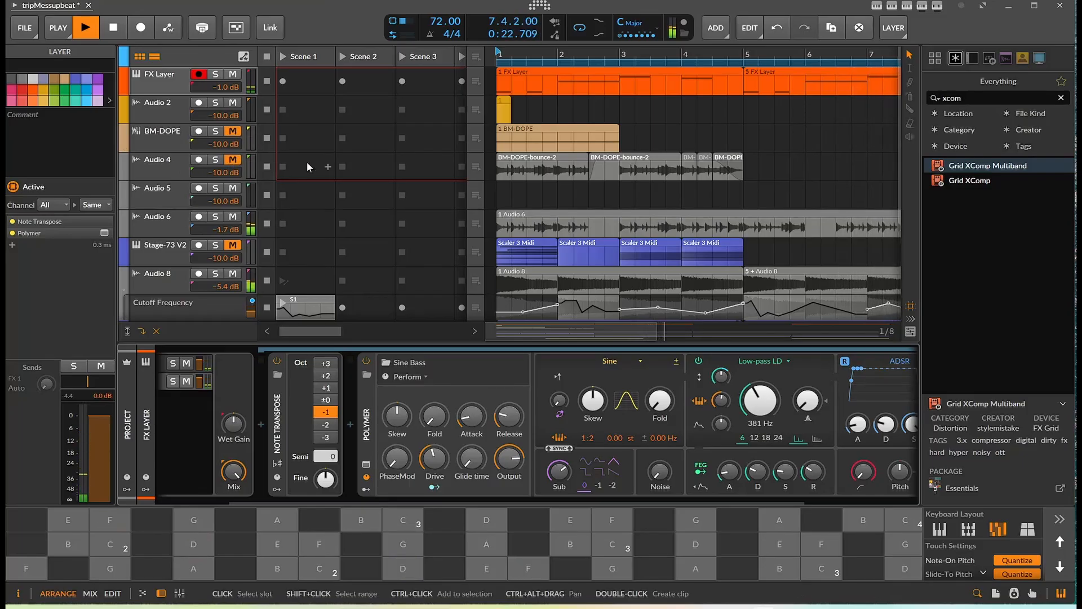
{"action": "left_click", "coordinate": [114, 28]}
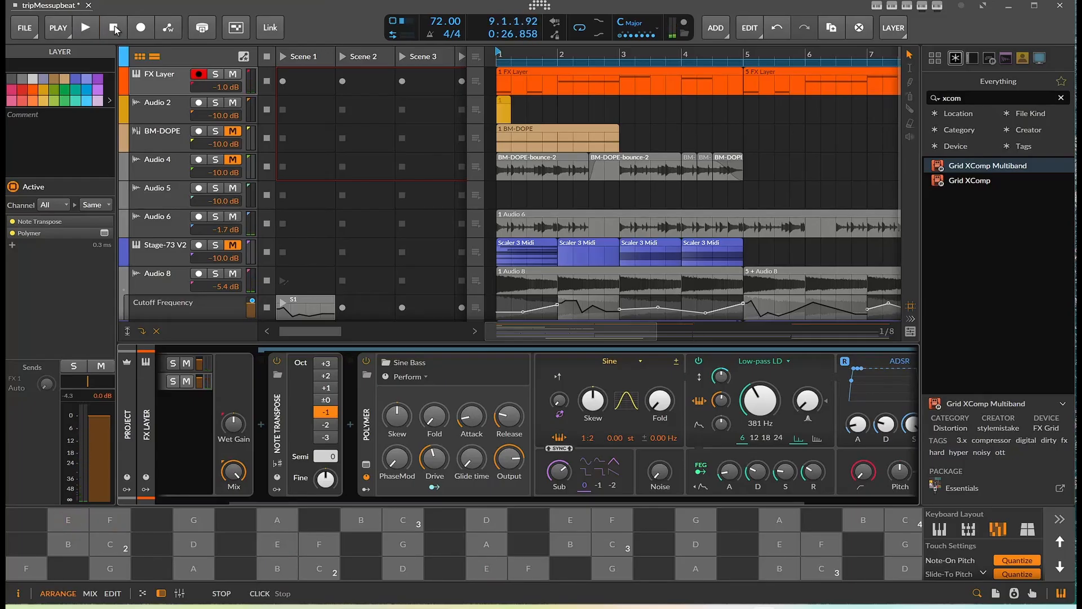